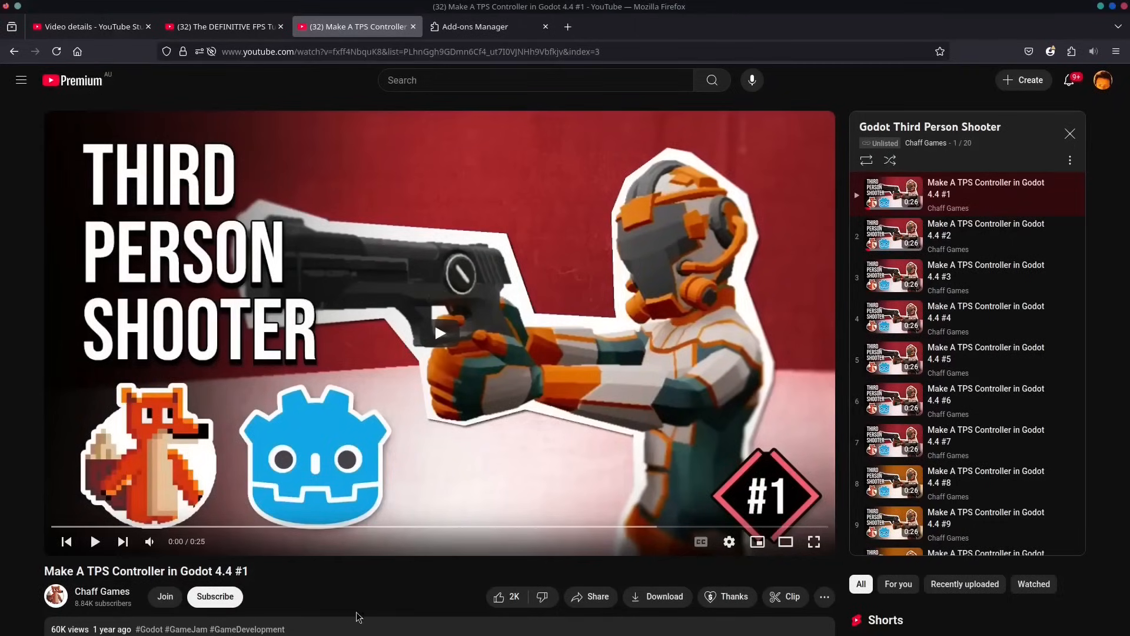
Step: Like the first Godot third person shooter video, subscribe to the Chaff Games channel and open its membership offer
left_click(504, 602)
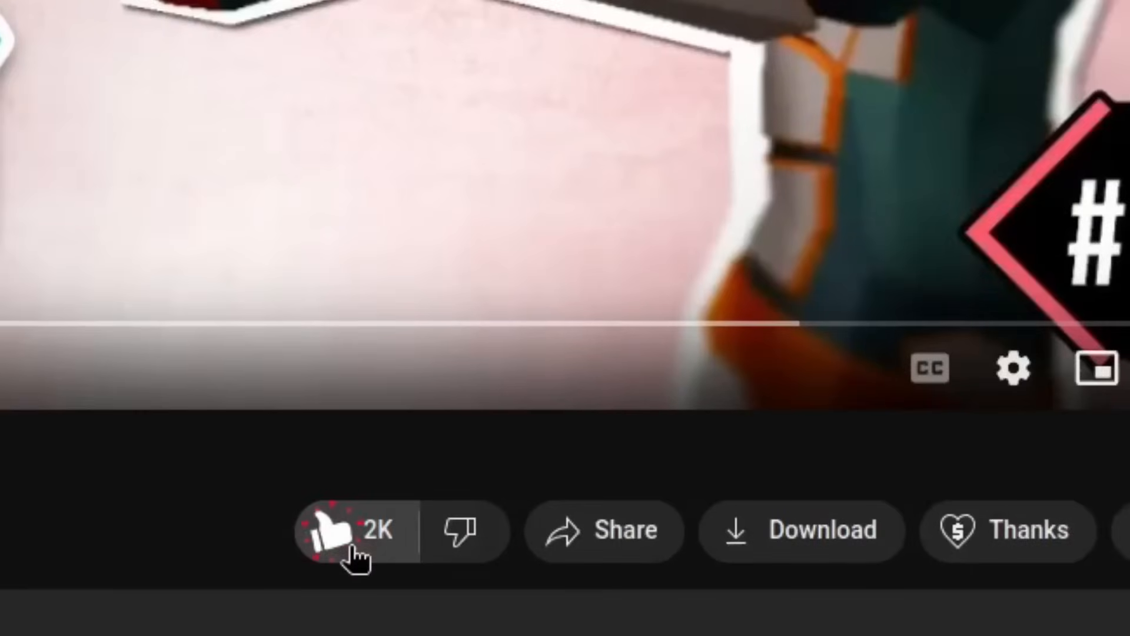
left_click(232, 599)
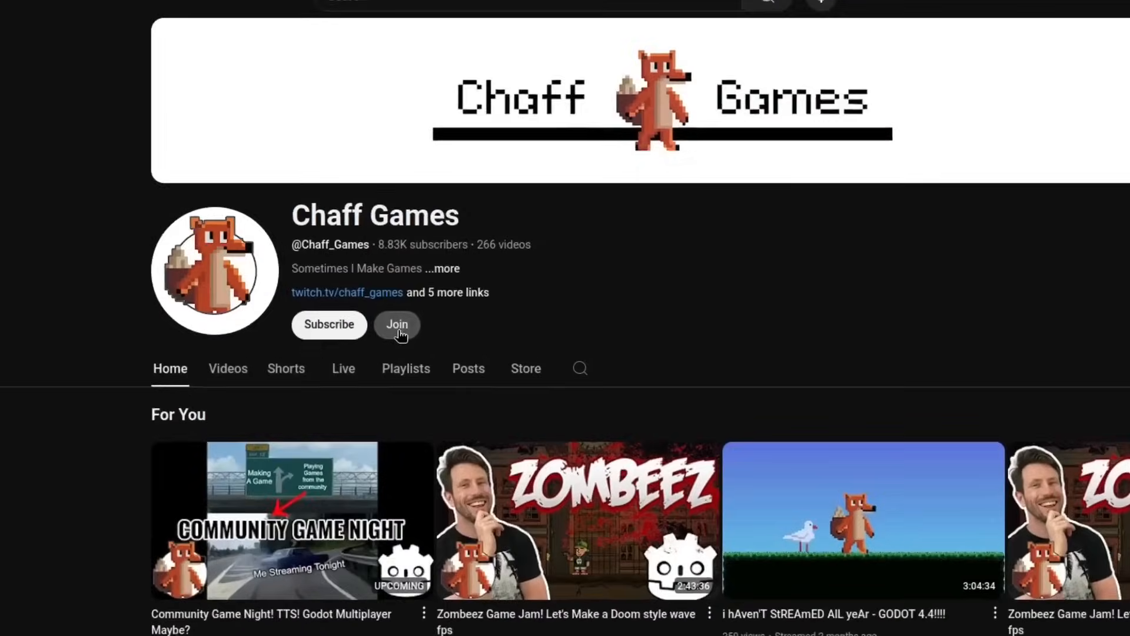
left_click(397, 324)
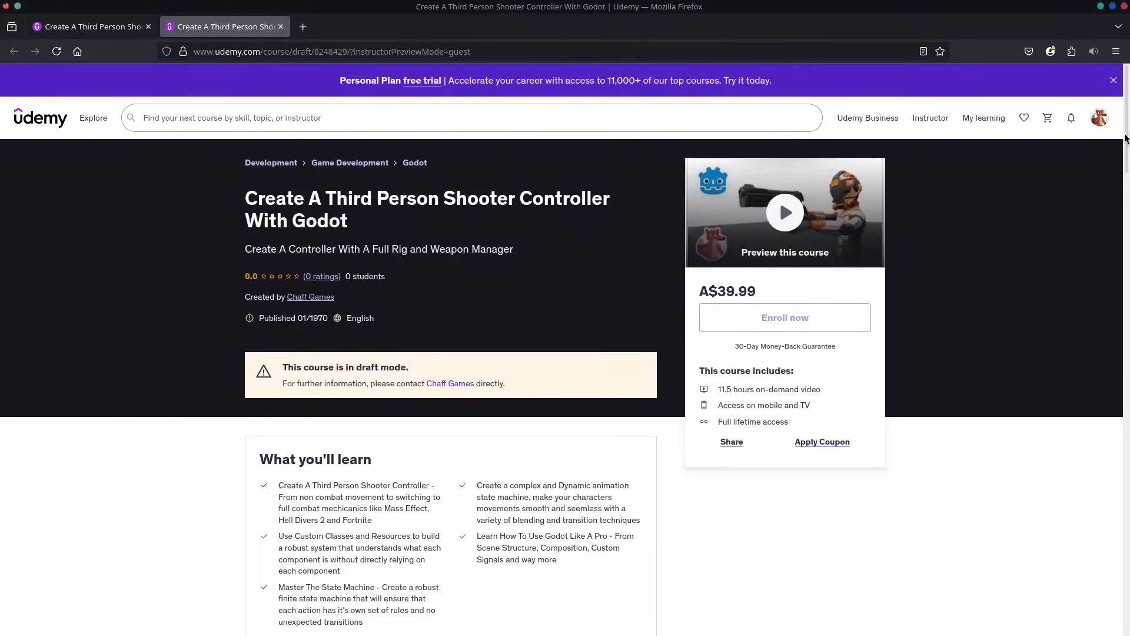
Step: Look through the Udemy course page for Create A Third Person Shooter Controller With Godot
left_click_drag(1125, 138, 1088, 266)
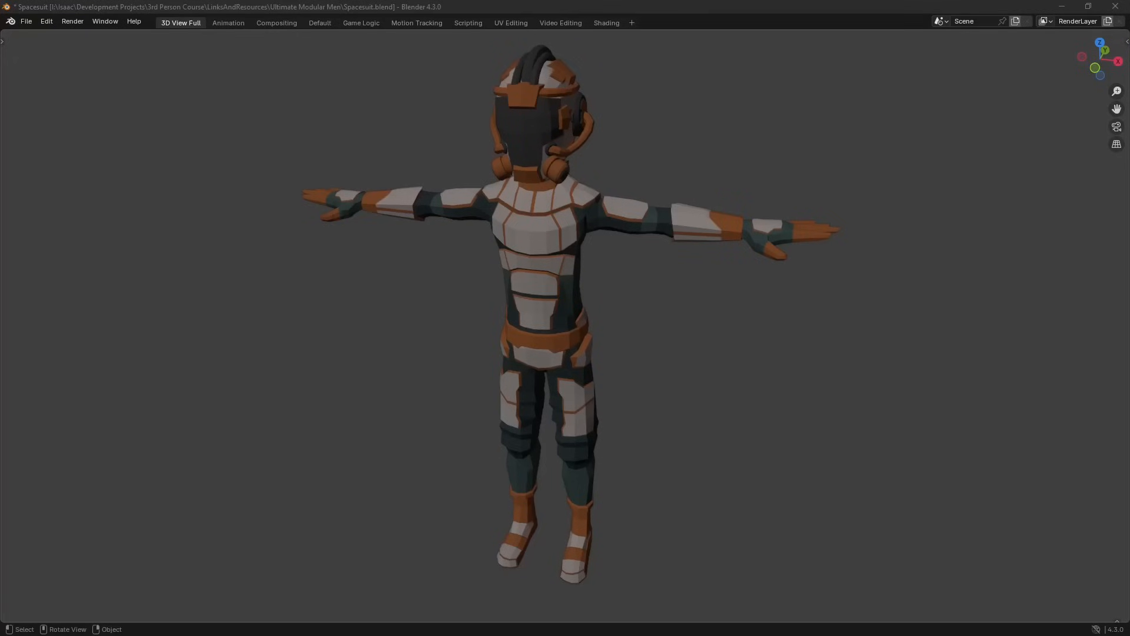
Step: In Blender, switch to the Shading workspace and inspect the spacesuit character's materials from several angles
mouse_move(305, 328)
middle_mouse_down()
mouse_move(474, 320)
mouse_move(396, 344)
mouse_move(285, 333)
middle_mouse_up()
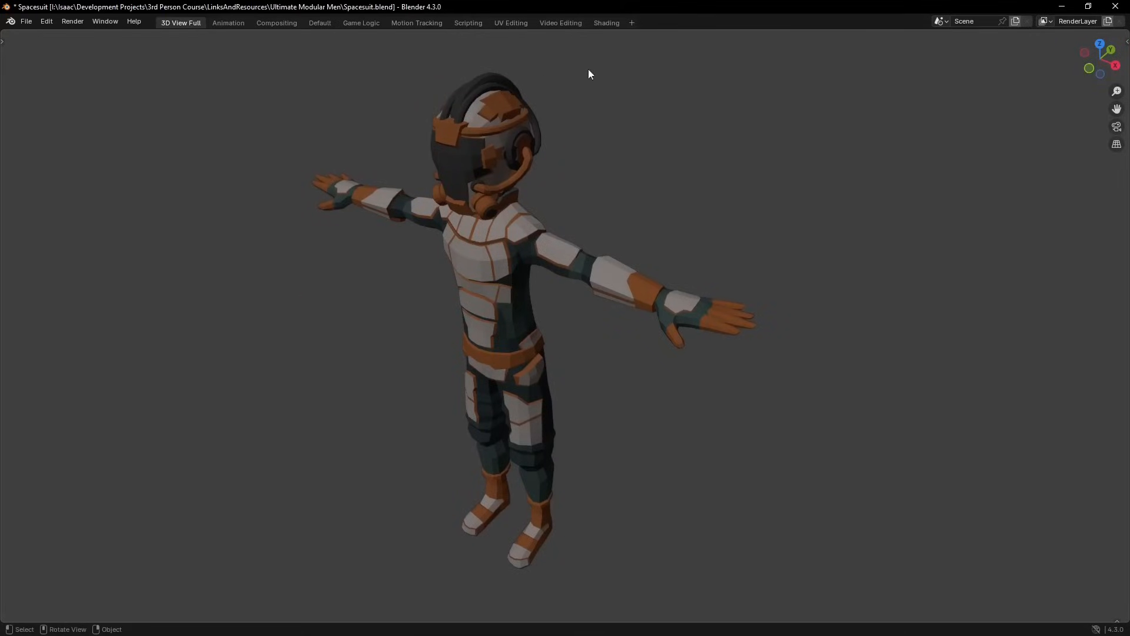
left_click(606, 22)
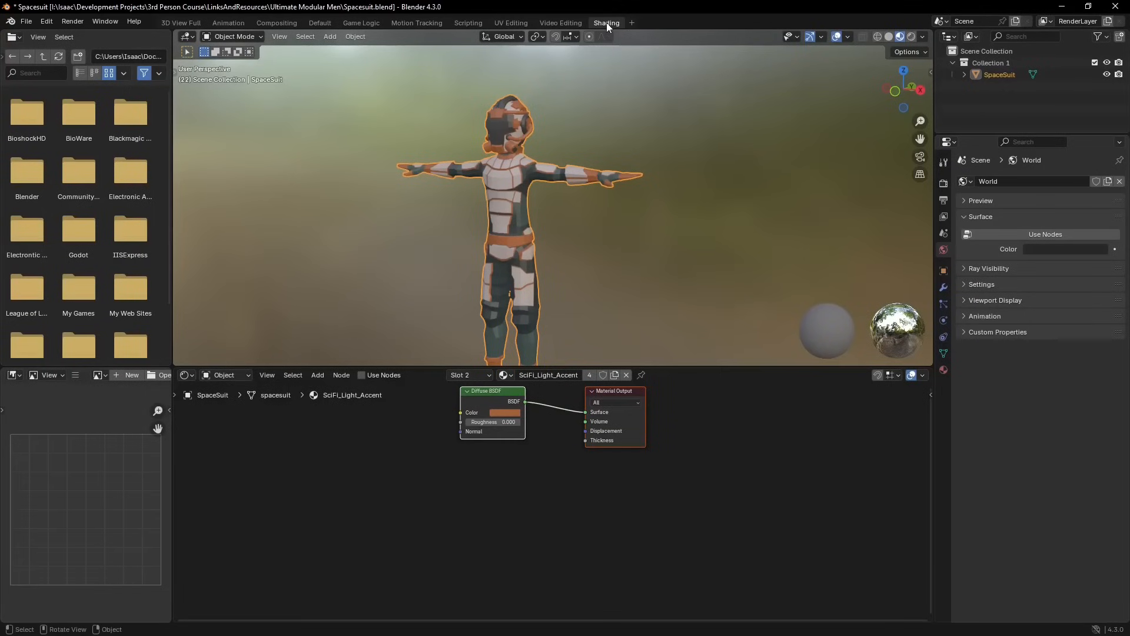
middle_click_drag(584, 97, 699, 120)
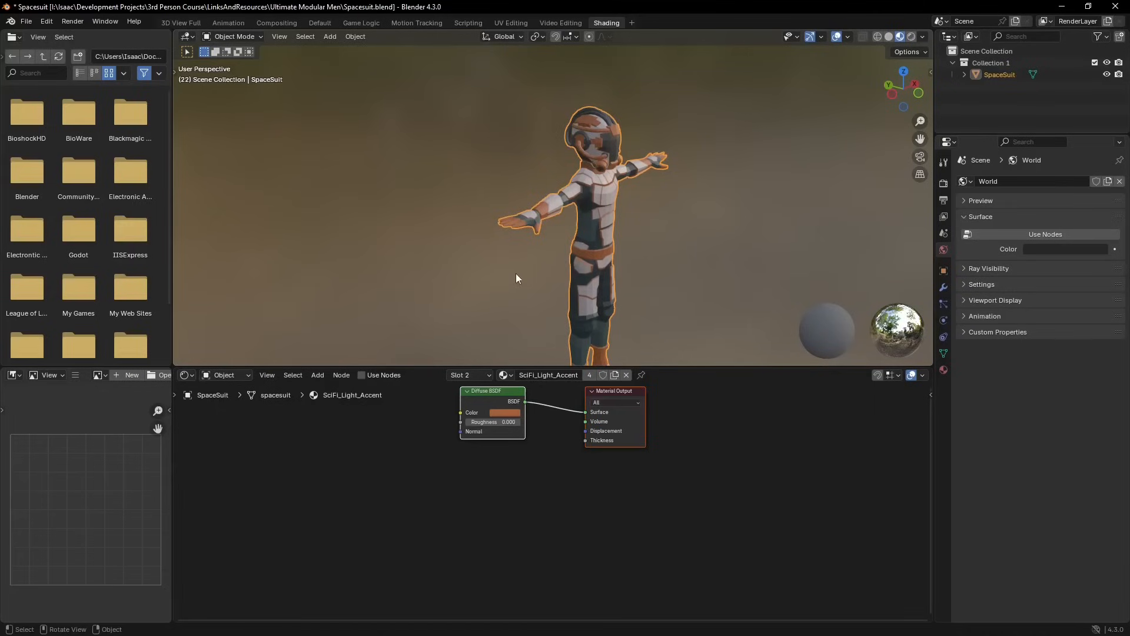
Step: Export the spacesuit character as Spacesuit.fbx into the Ultimate Modular Men folder, and close Blender
left_click(26, 22)
mouse_move(45, 203)
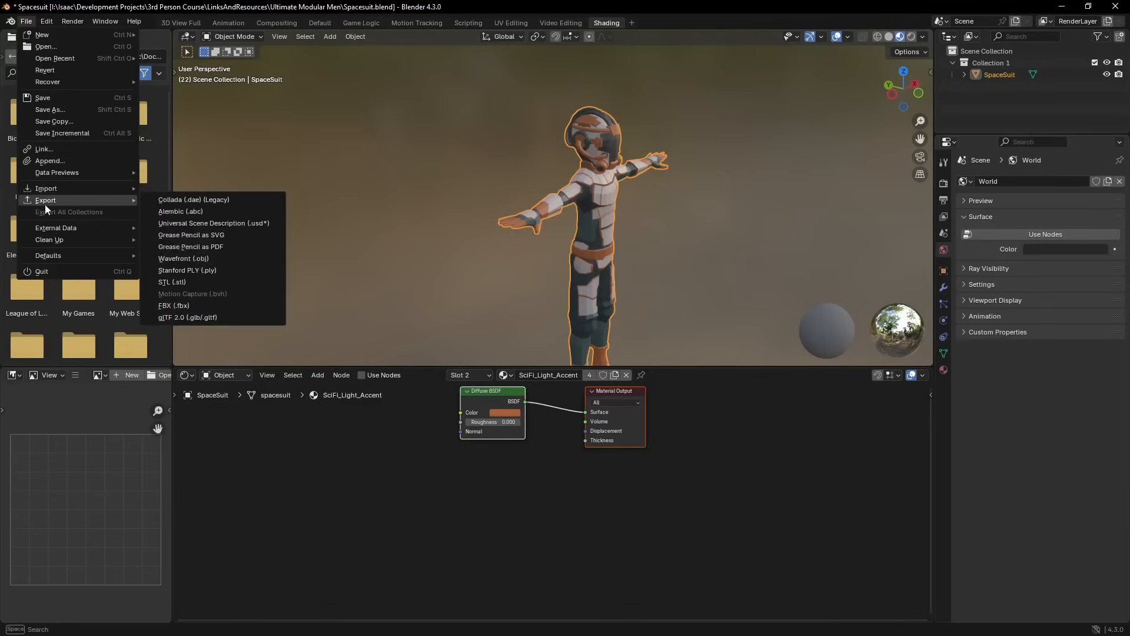
left_click(174, 306)
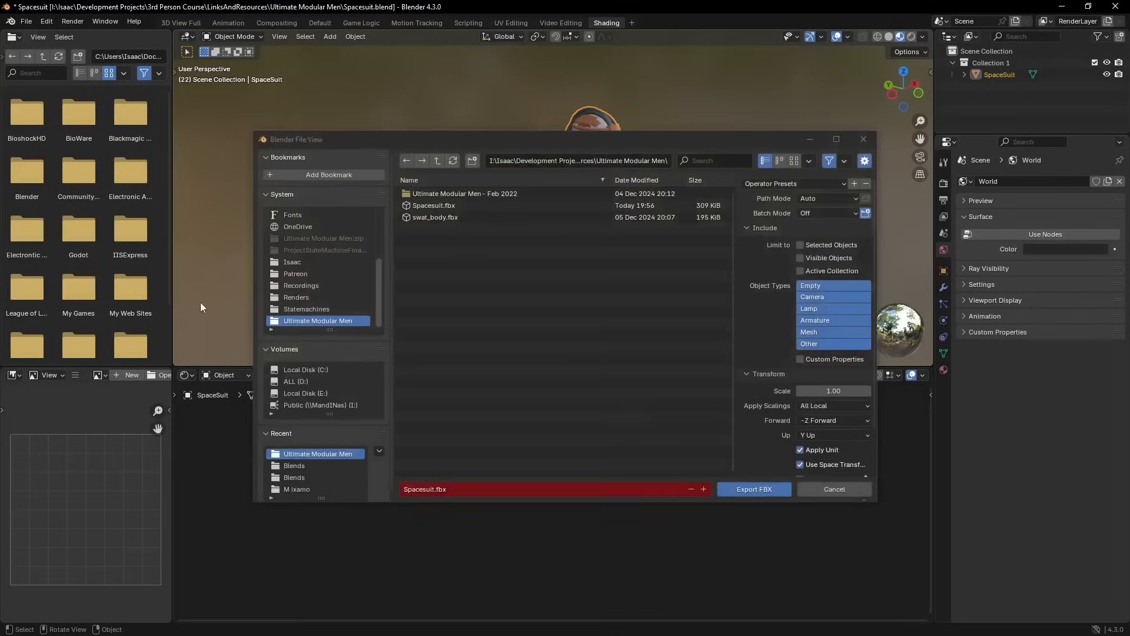
left_click(748, 489)
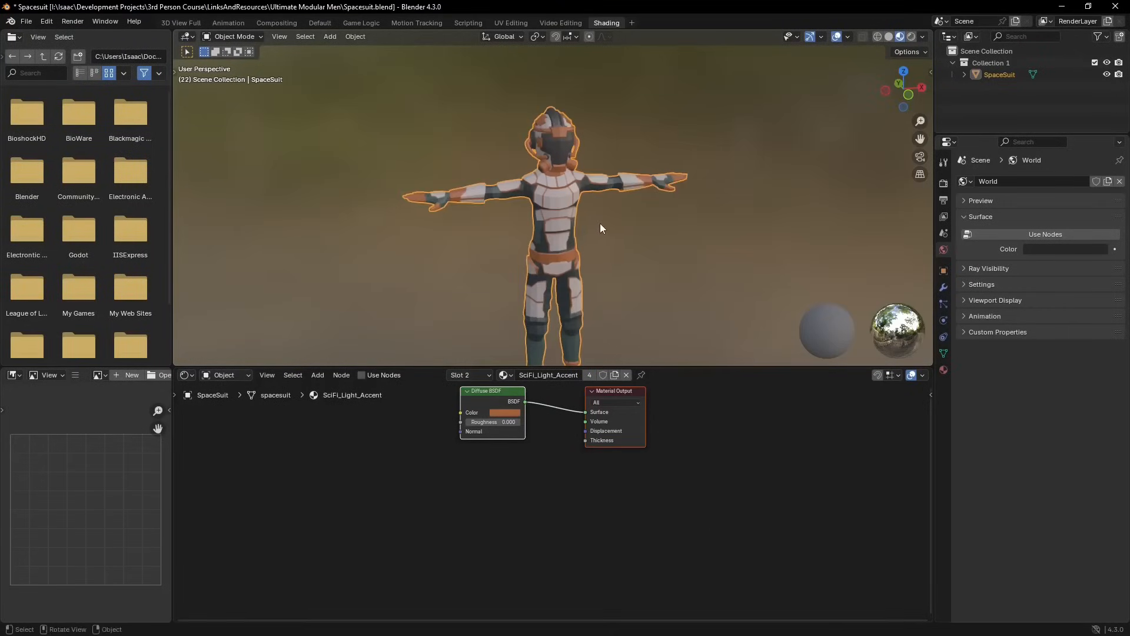
left_click(1116, 6)
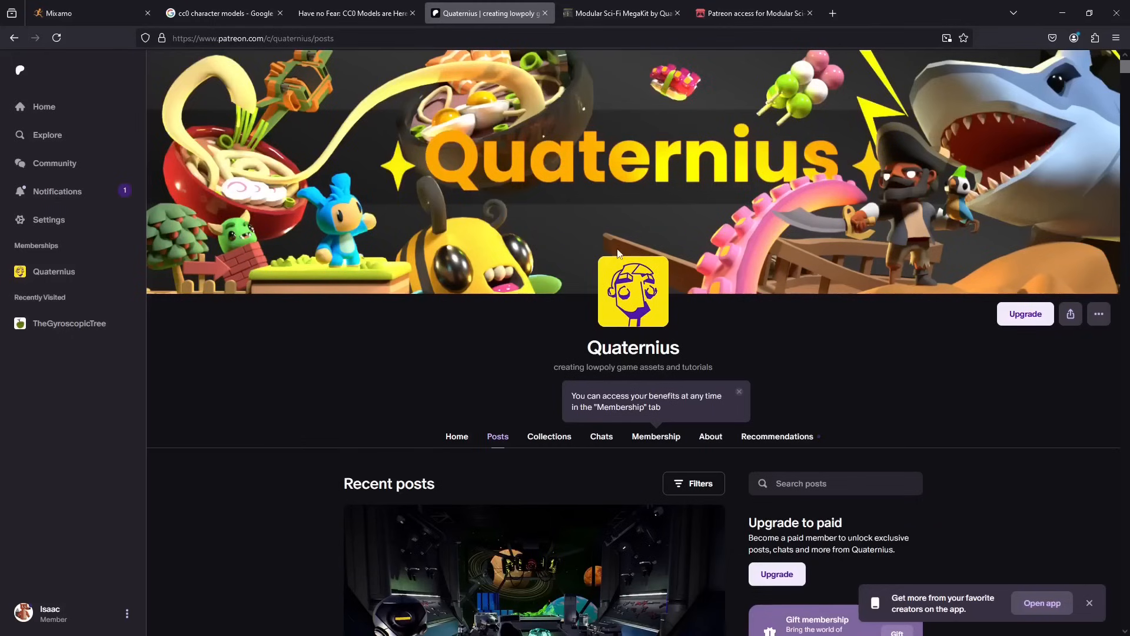
Step: In the browser, find the Ultimate Modular Men post on the Quaternius Patreon page and close the two CC0 model search pages
left_click_drag(1122, 72, 1104, 459)
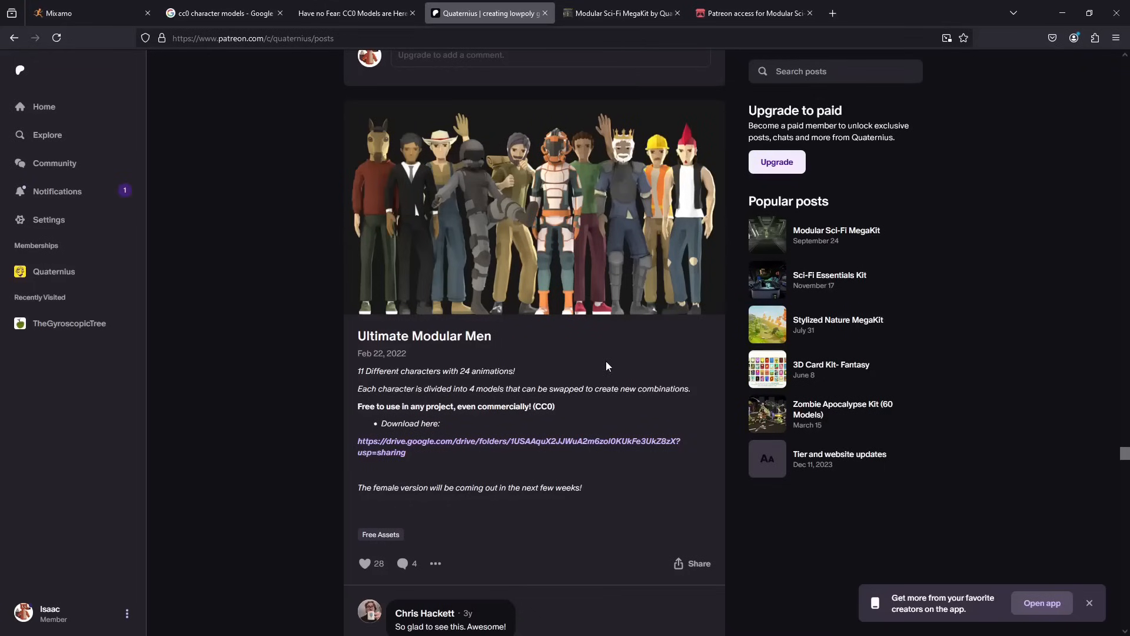
left_click(280, 13)
left_click(282, 13)
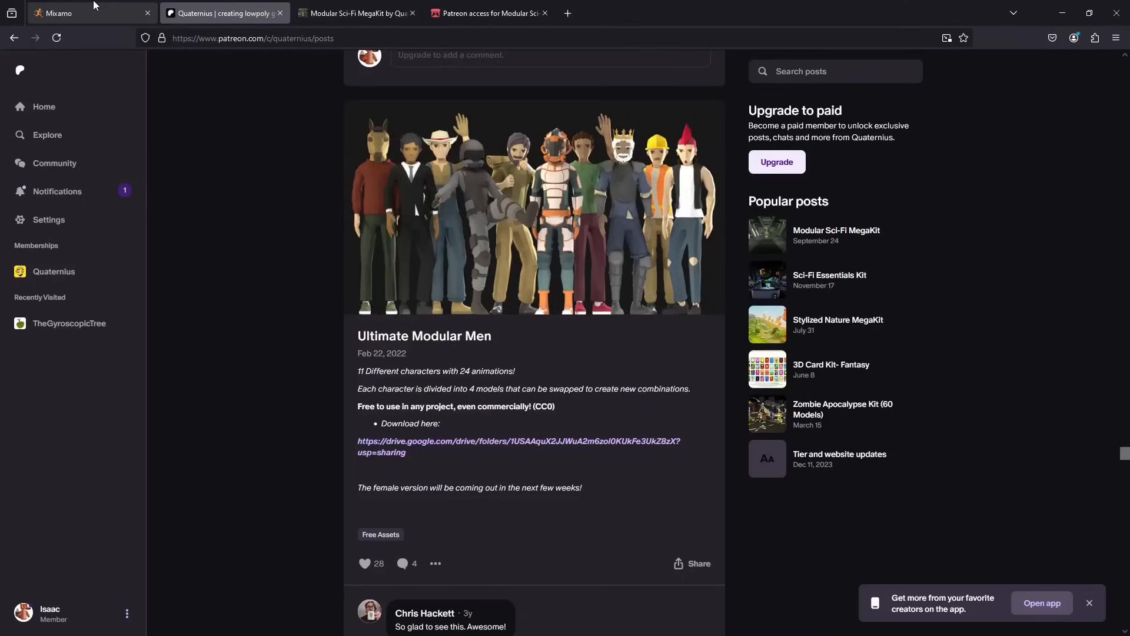
Step: Switch to Mixamo, clear the "Rifle Aiming Idle" search filter and upload Spacesuit.fbx as a new character
left_click(73, 13)
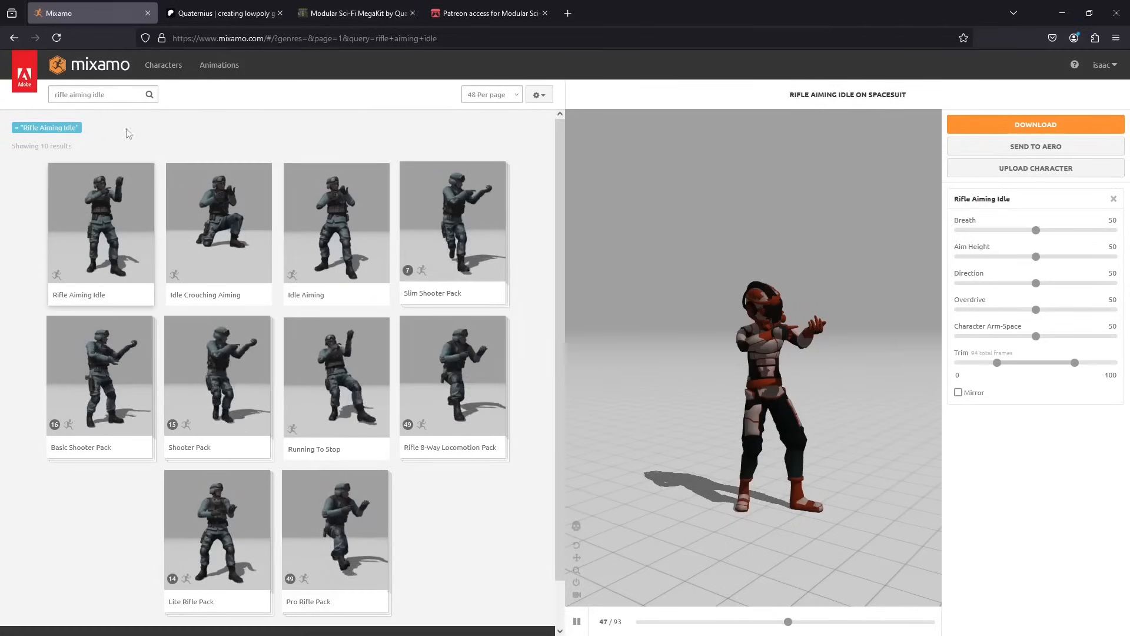
left_click(17, 129)
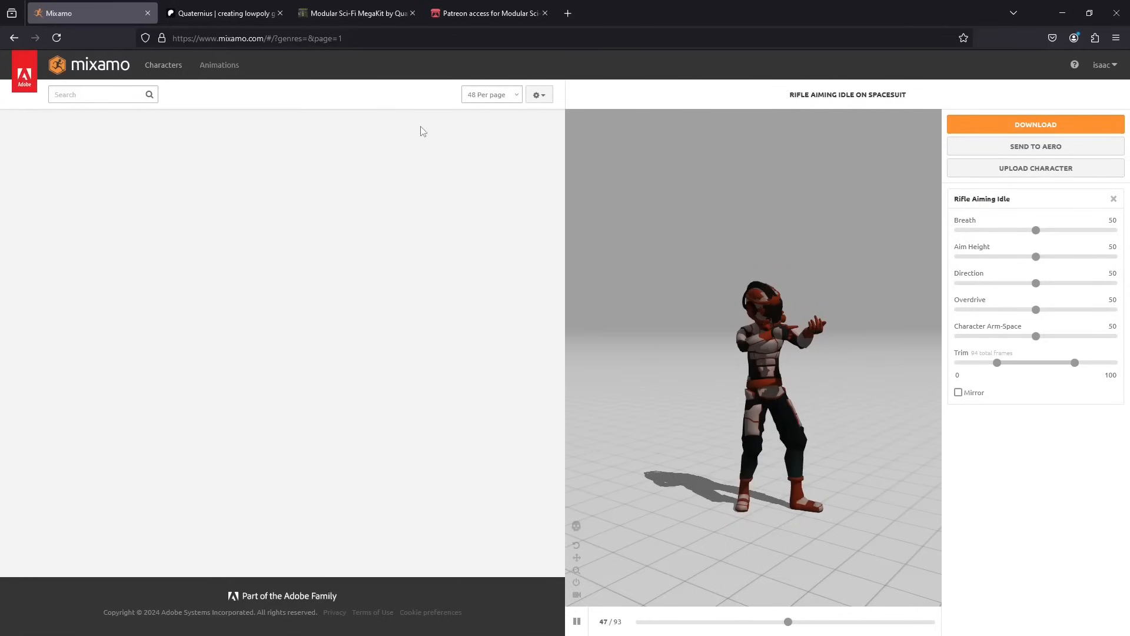
left_click(1005, 170)
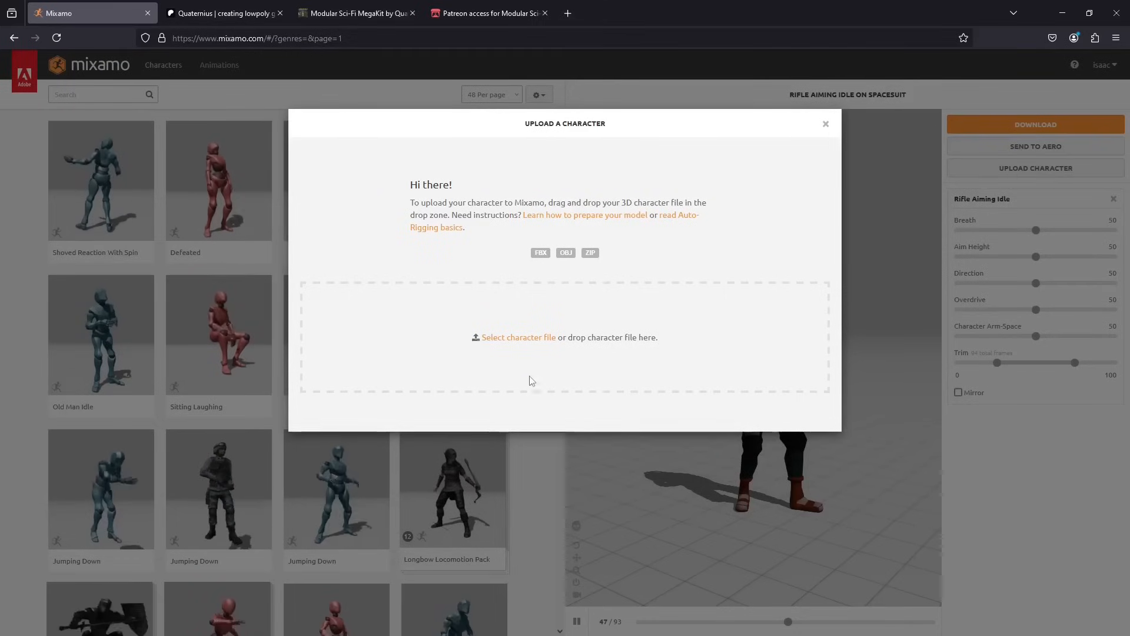
left_click(528, 340)
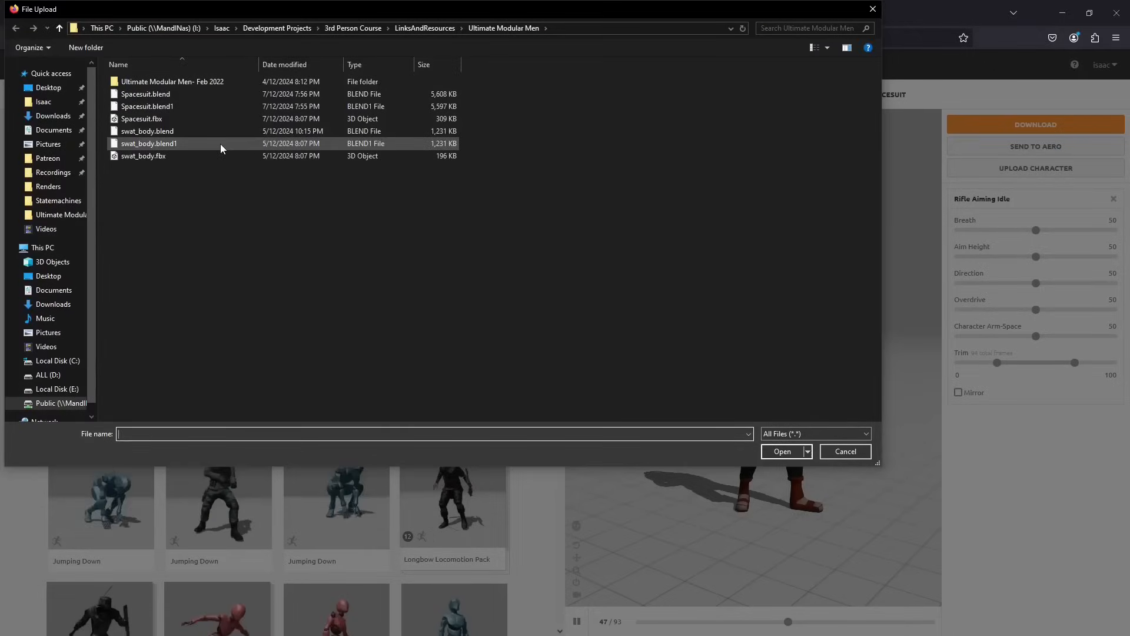
double_click(206, 121)
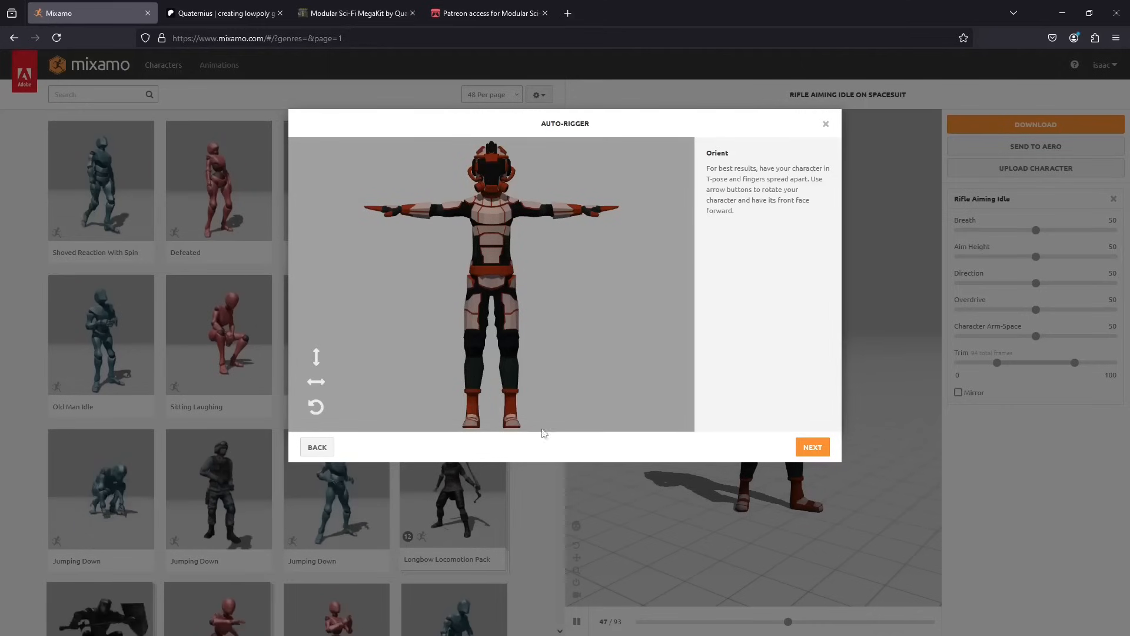
Step: Accept the T-pose orientation and place the chin, wrist, elbow, knee and groin markers on the spacesuit character, using symmetry
left_click(814, 448)
mouse_move(365, 287)
left_mouse_down()
mouse_move(468, 200)
mouse_move(478, 204)
left_mouse_up()
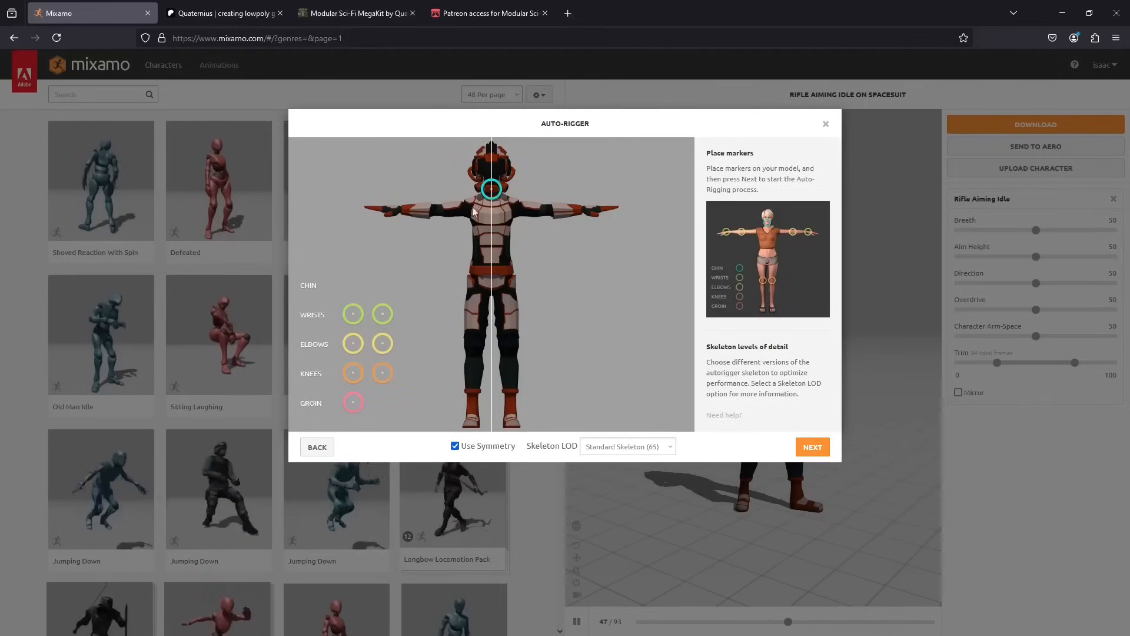
mouse_move(346, 315)
left_mouse_down()
mouse_move(358, 252)
mouse_move(400, 213)
left_mouse_up()
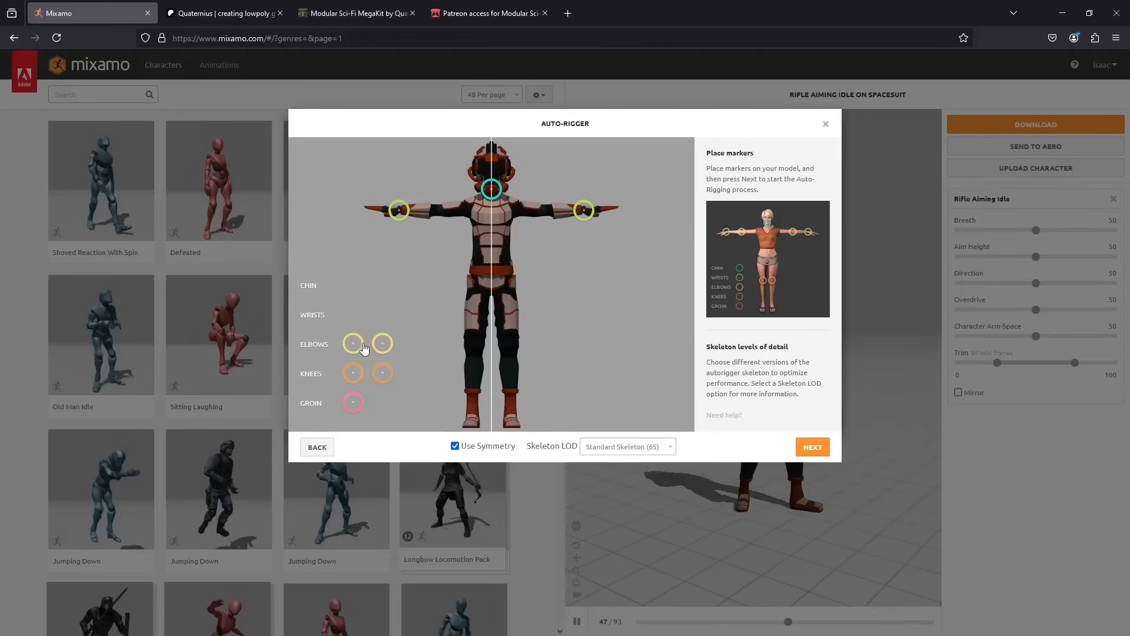
mouse_move(364, 343)
left_mouse_down()
mouse_move(365, 325)
mouse_move(439, 213)
left_mouse_up()
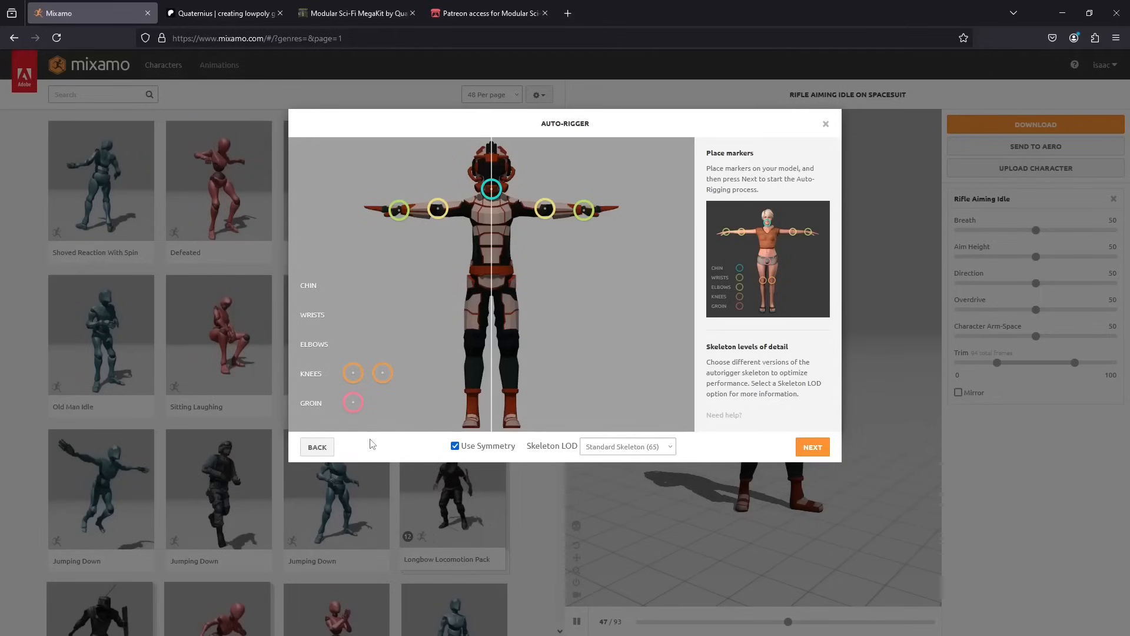
left_click_drag(354, 374, 472, 347)
left_click_drag(353, 402, 492, 286)
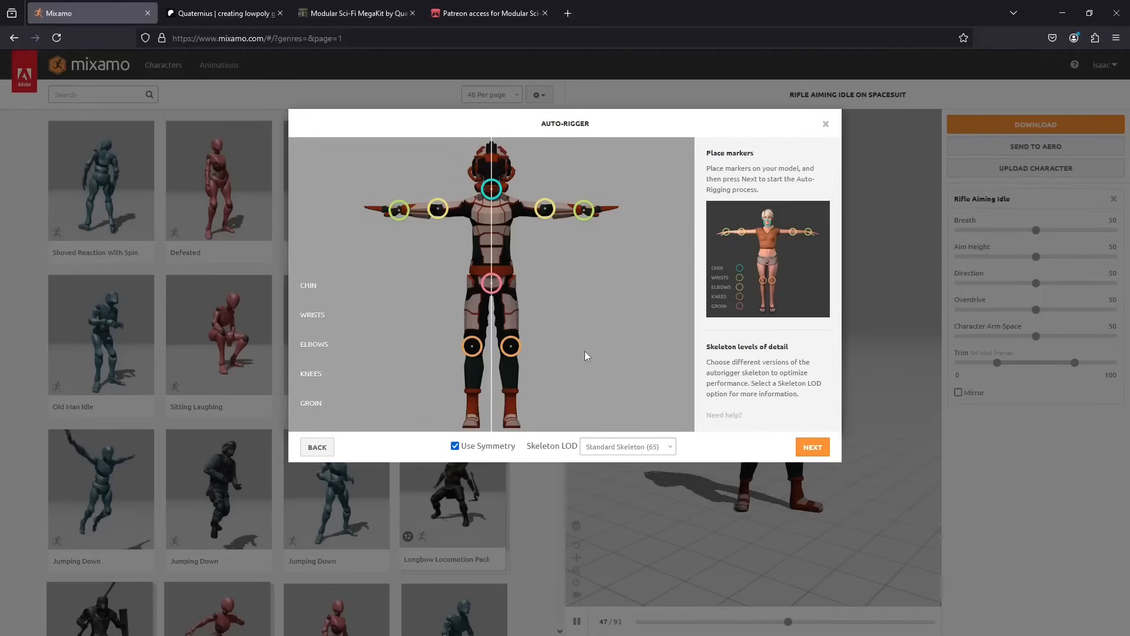
Step: Run the auto-rigger, accept the rigged preview and replace the previous character with the new one
left_click(806, 449)
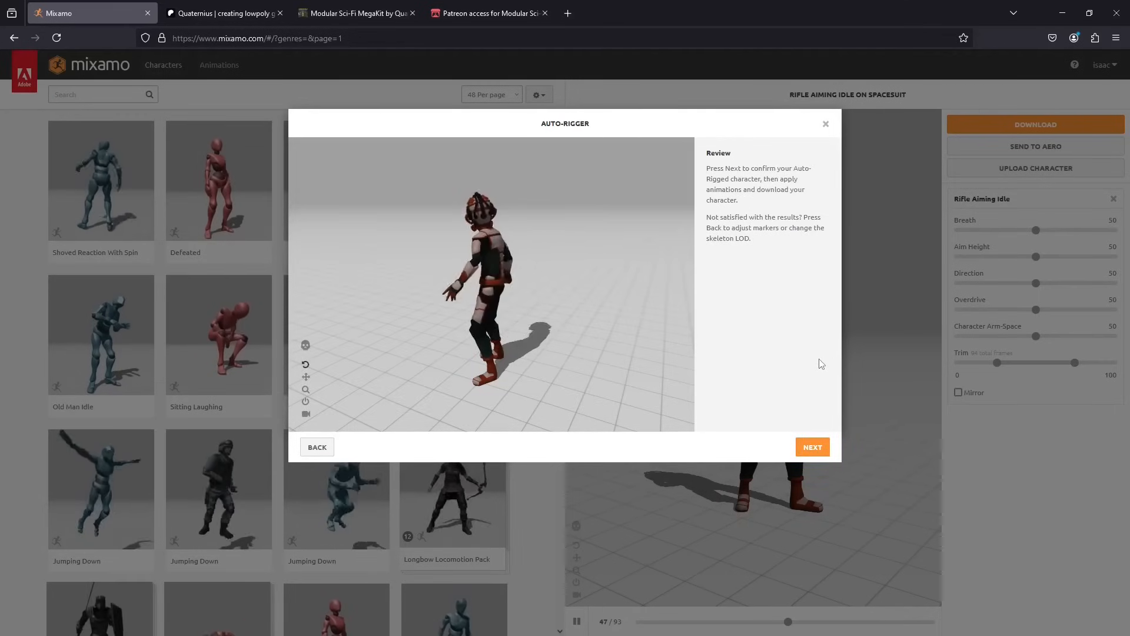
left_click(811, 447)
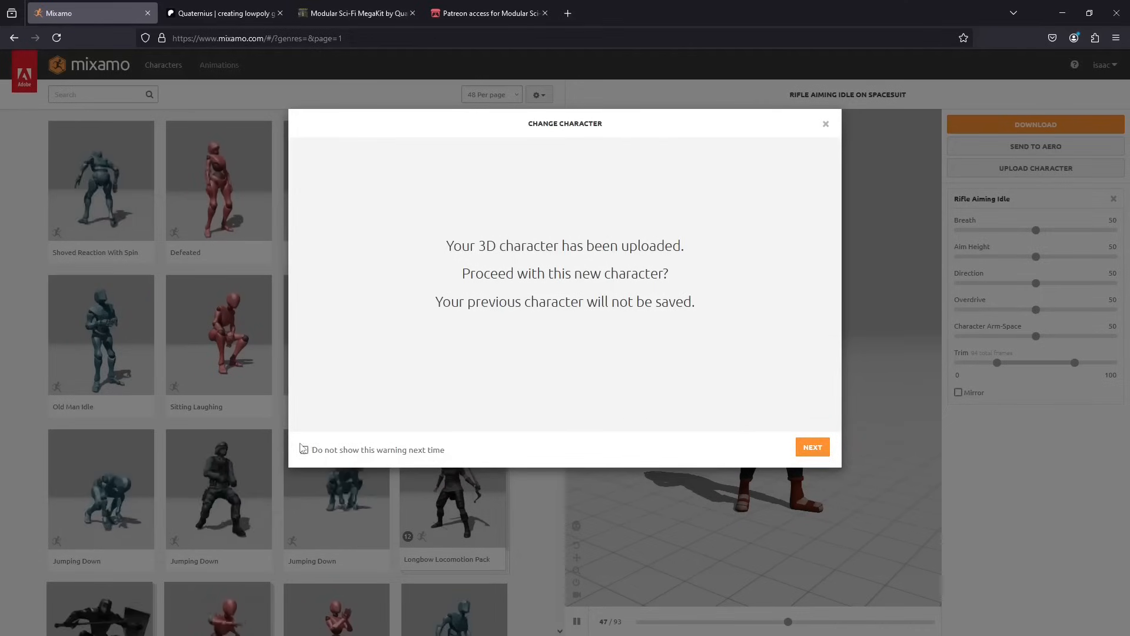
left_click(827, 448)
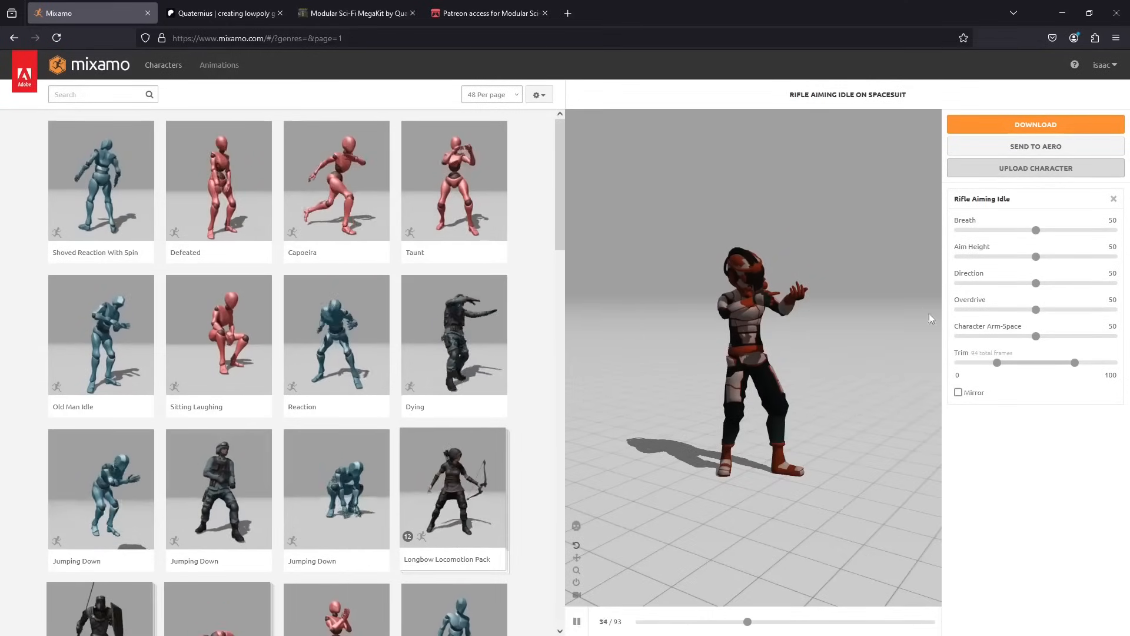
Step: Browse the animation library and preview the Dying, Jumping Down and Rifle Turn animations on the spacesuit character
left_click(456, 353)
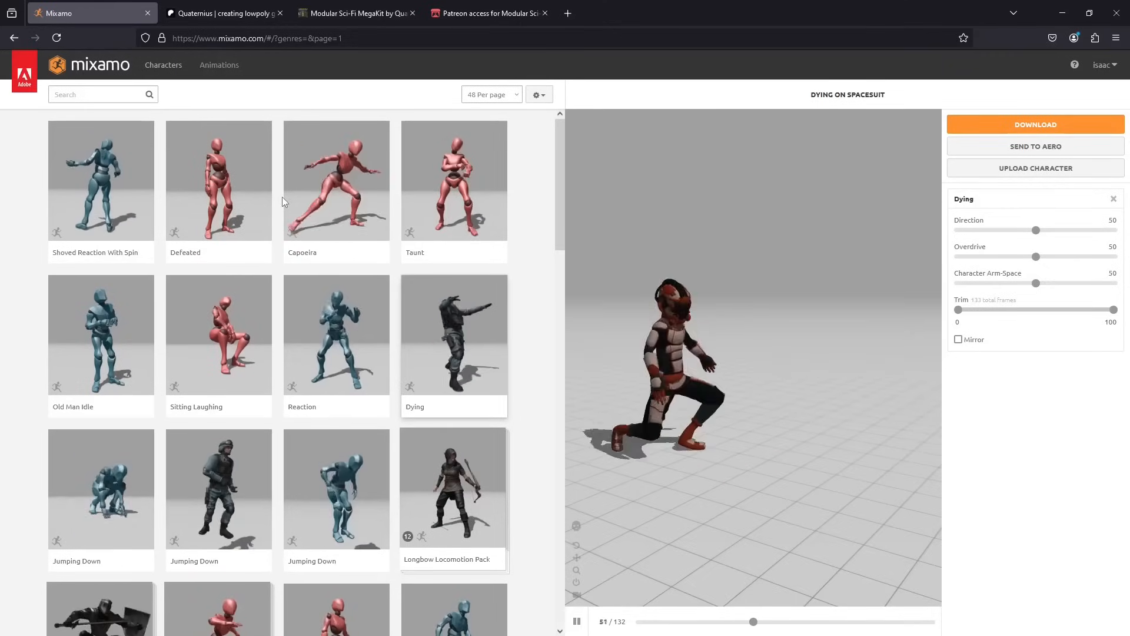
scroll(279, 200, "down", 2)
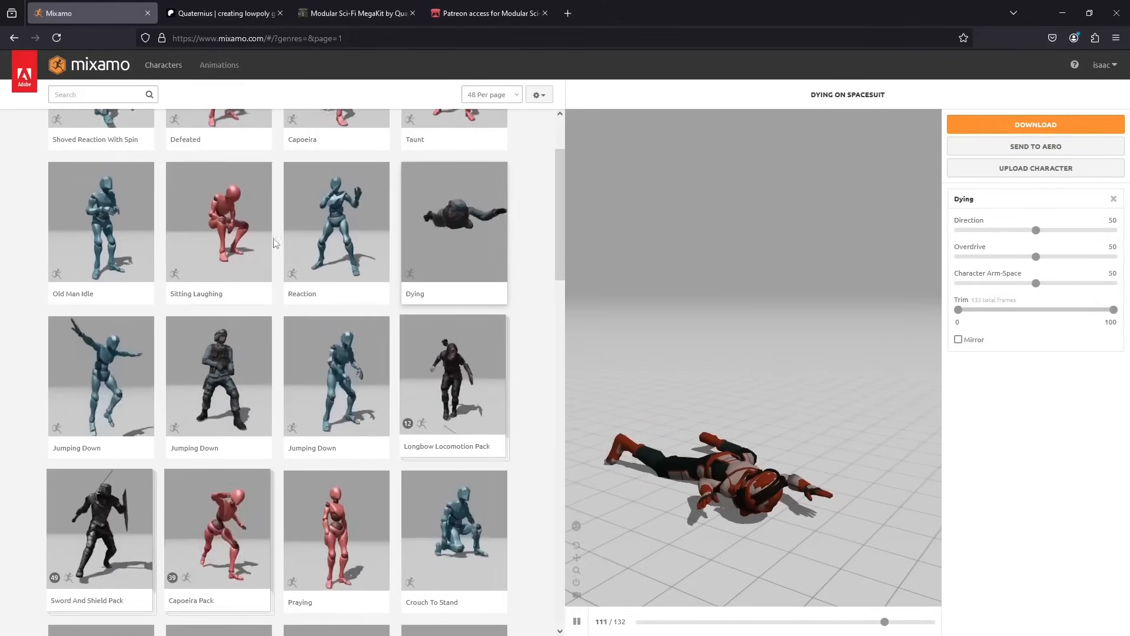
left_click(349, 375)
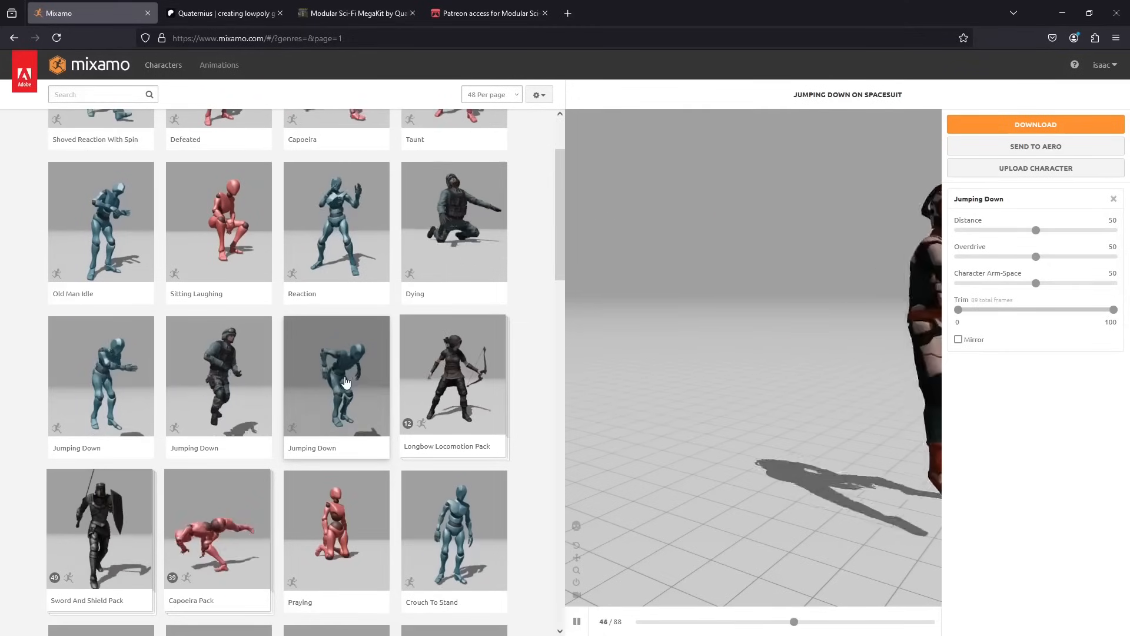
scroll(345, 383, "down", 4)
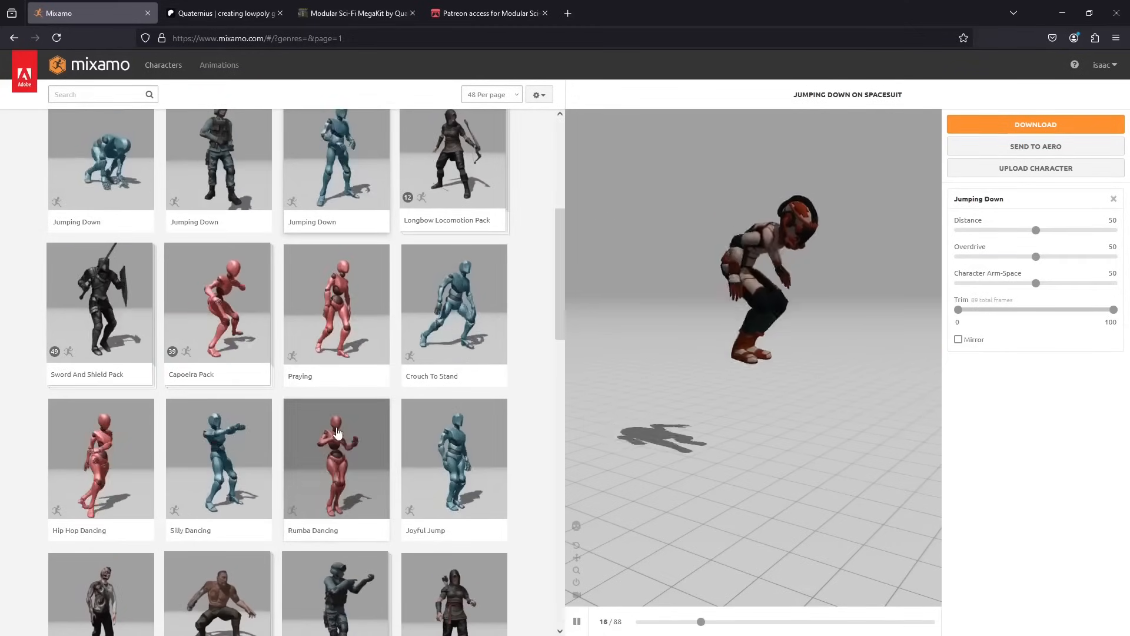
scroll(336, 436, "down", 4)
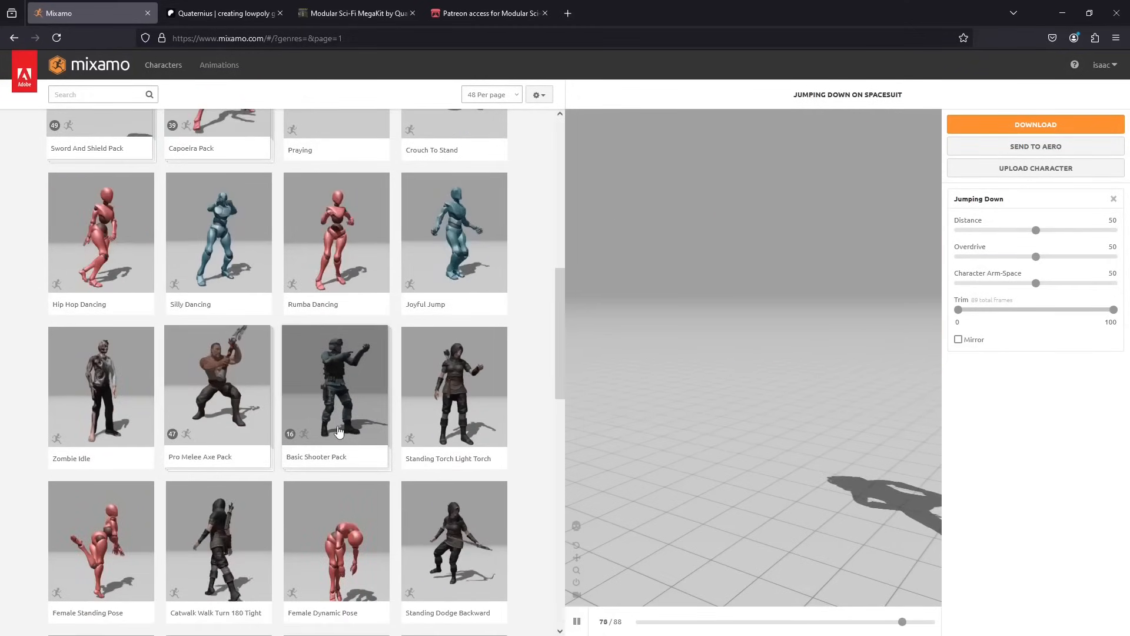
scroll(341, 433, "down", 3)
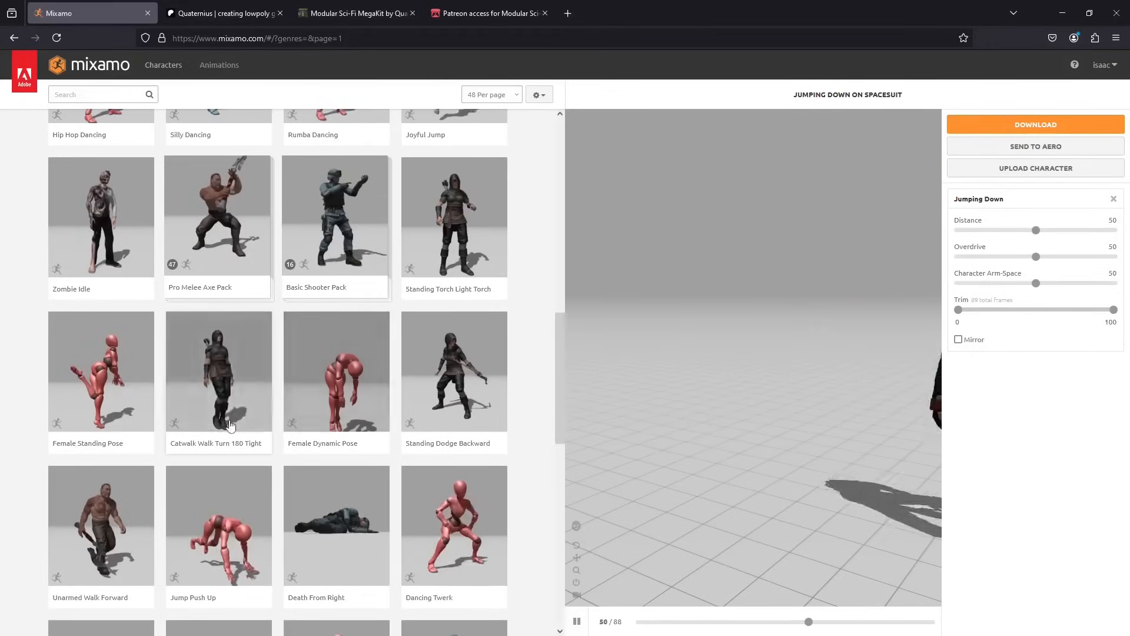
scroll(230, 425, "down", 2)
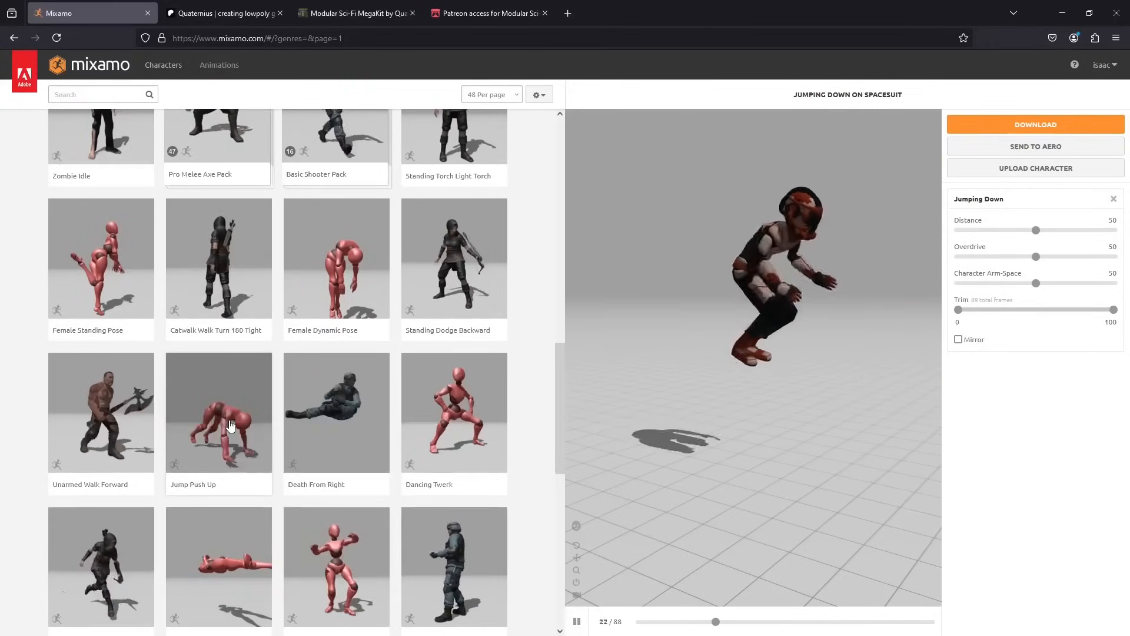
scroll(230, 425, "down", 4)
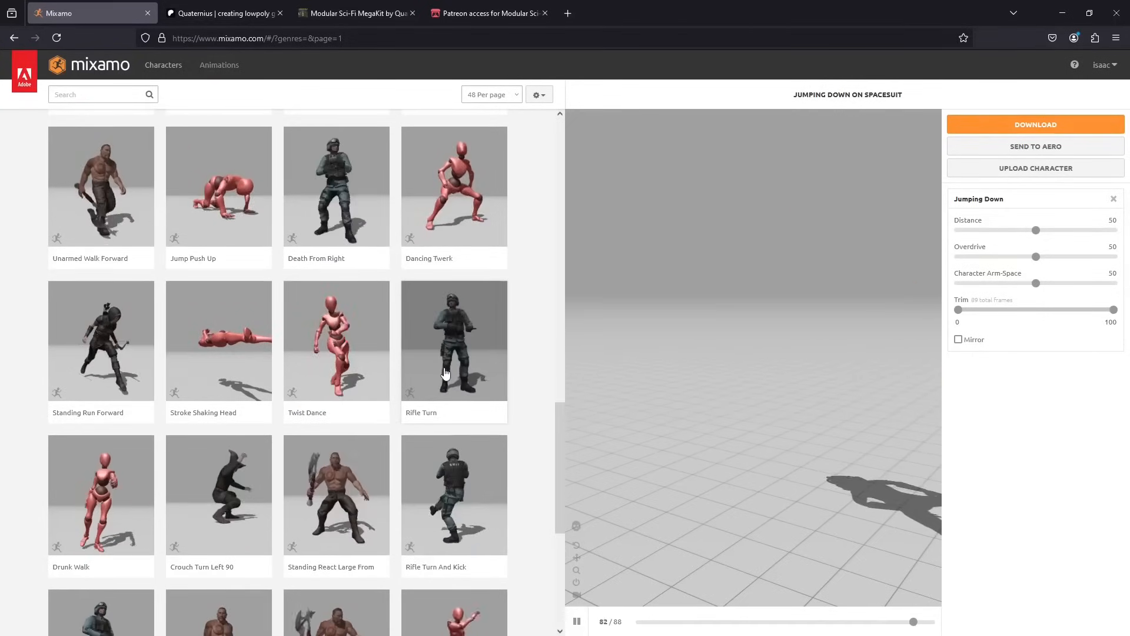
left_click(446, 375)
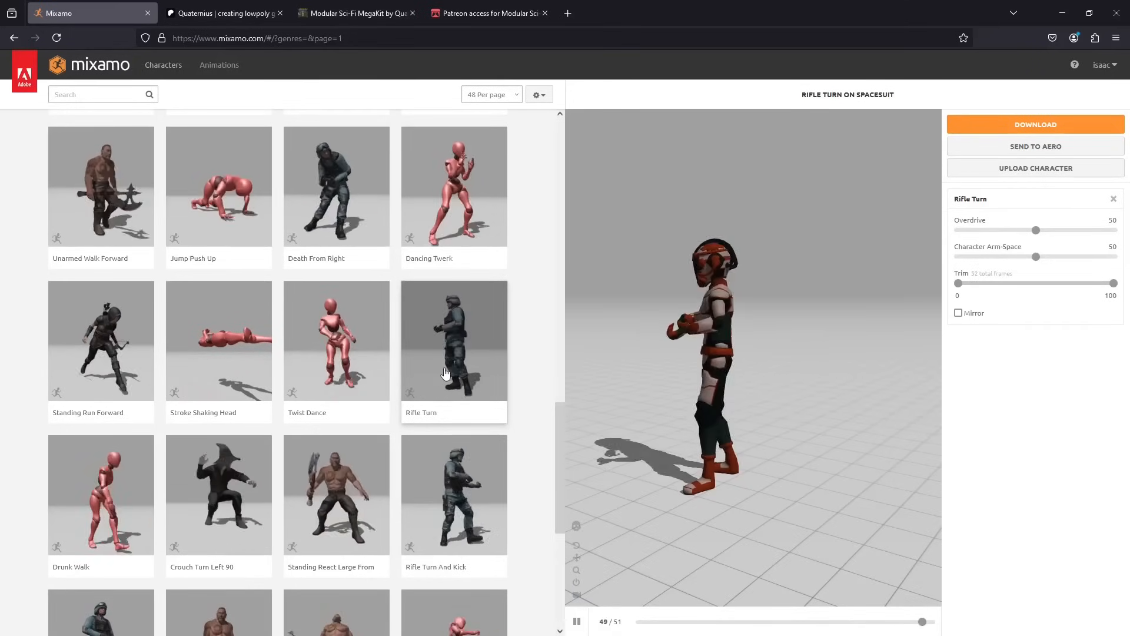
scroll(446, 374, "down", 4)
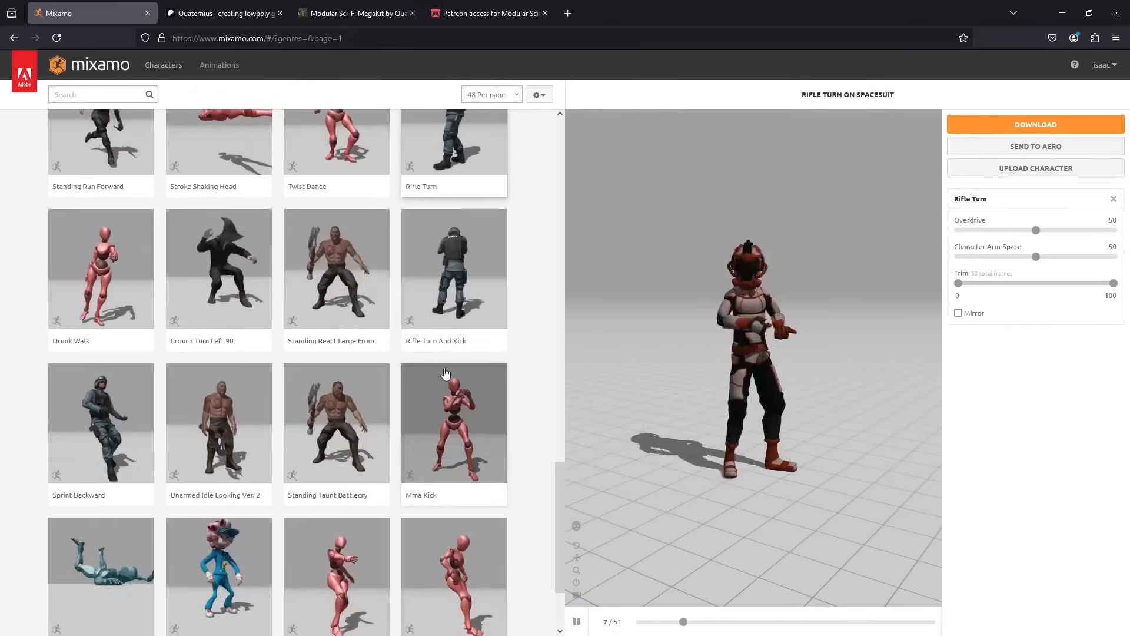
Step: Download the T-Pose animation on the spacesuit as FBX Binary with skin at 30 frames per second and open its containing folder
scroll(446, 374, "down", 2)
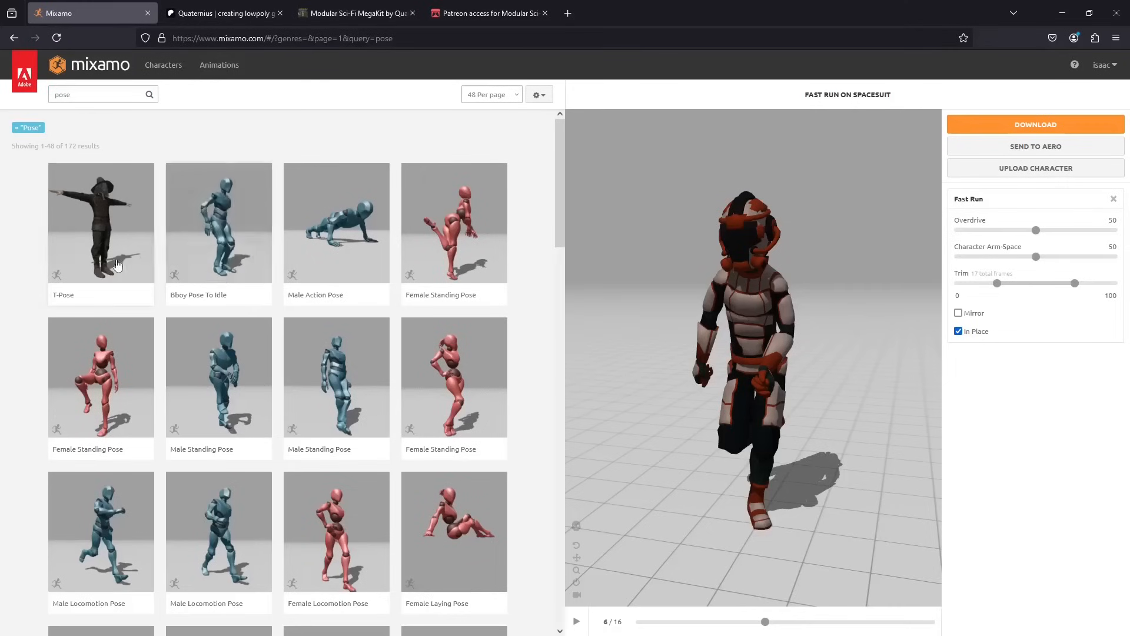
left_click(117, 264)
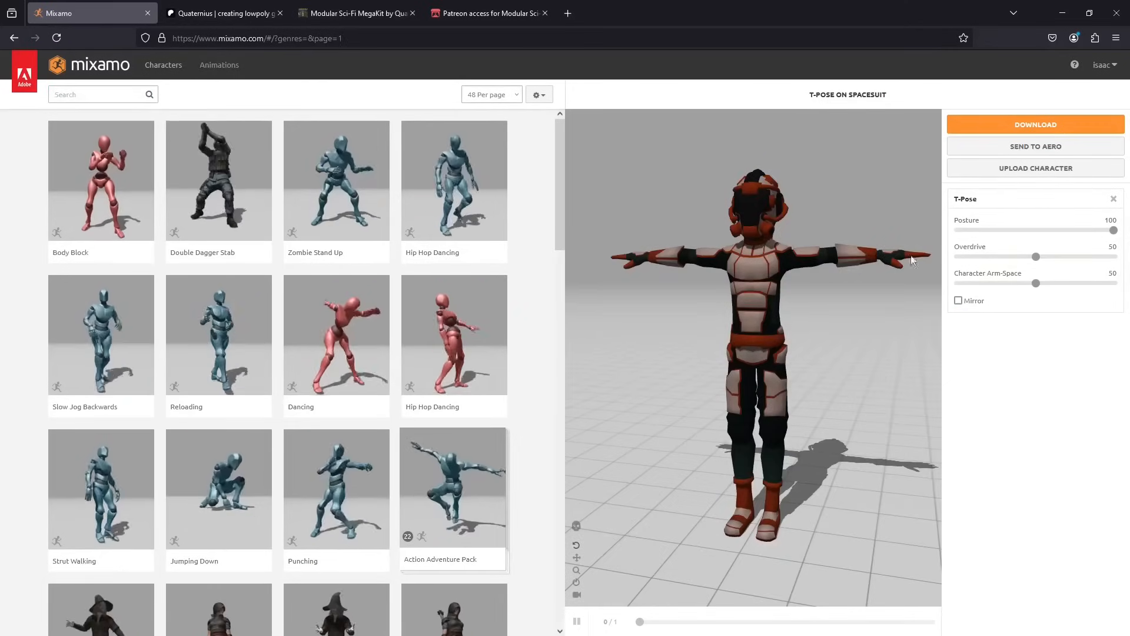
left_click(1036, 125)
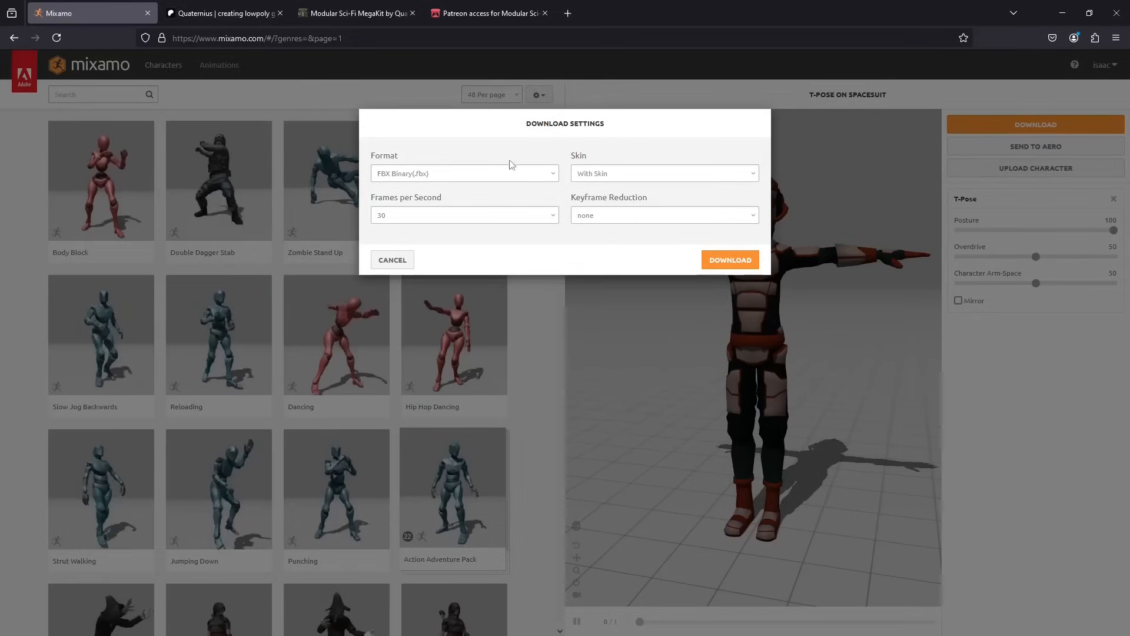
left_click(743, 262)
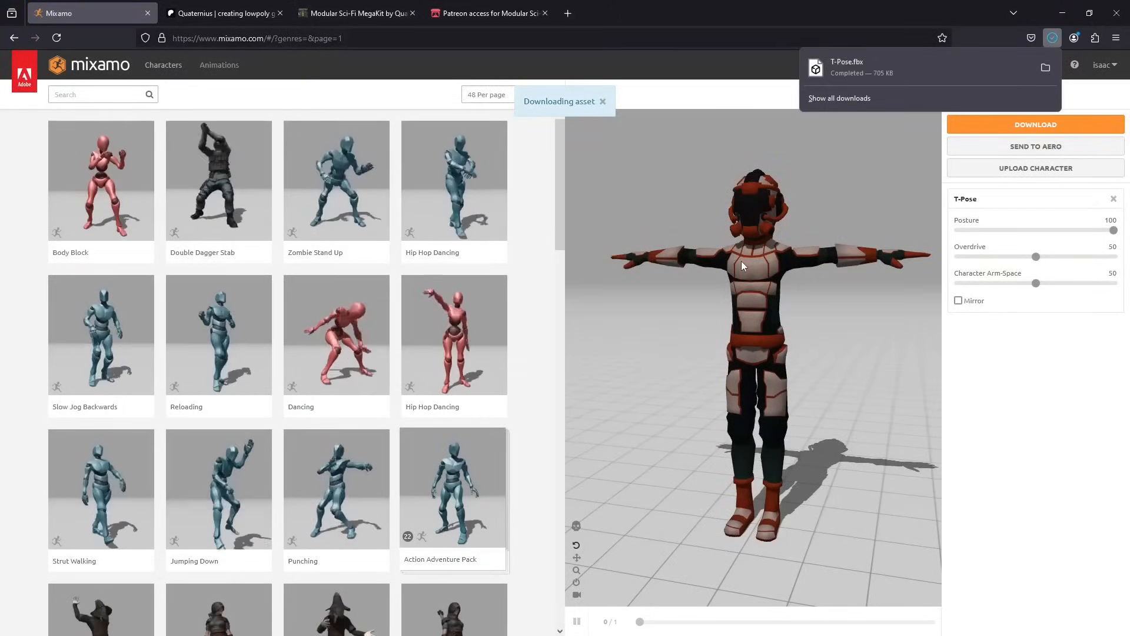
left_click(1045, 70)
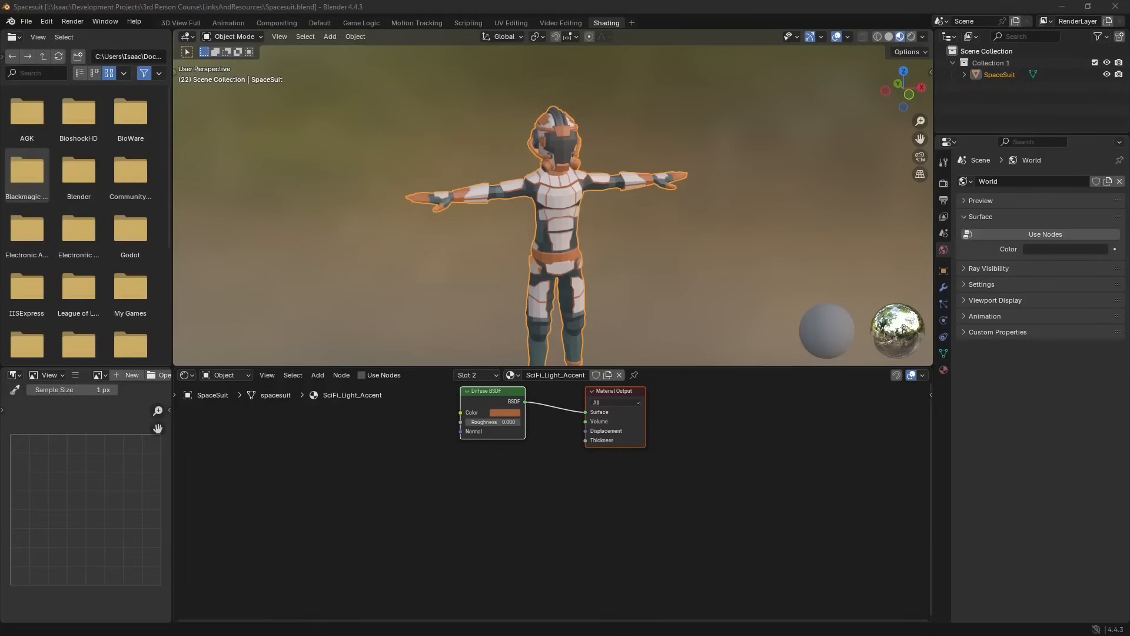
Step: Switch to Blender, create a new General file and delete the default camera, cube and light
left_click(30, 19)
mouse_move(41, 39)
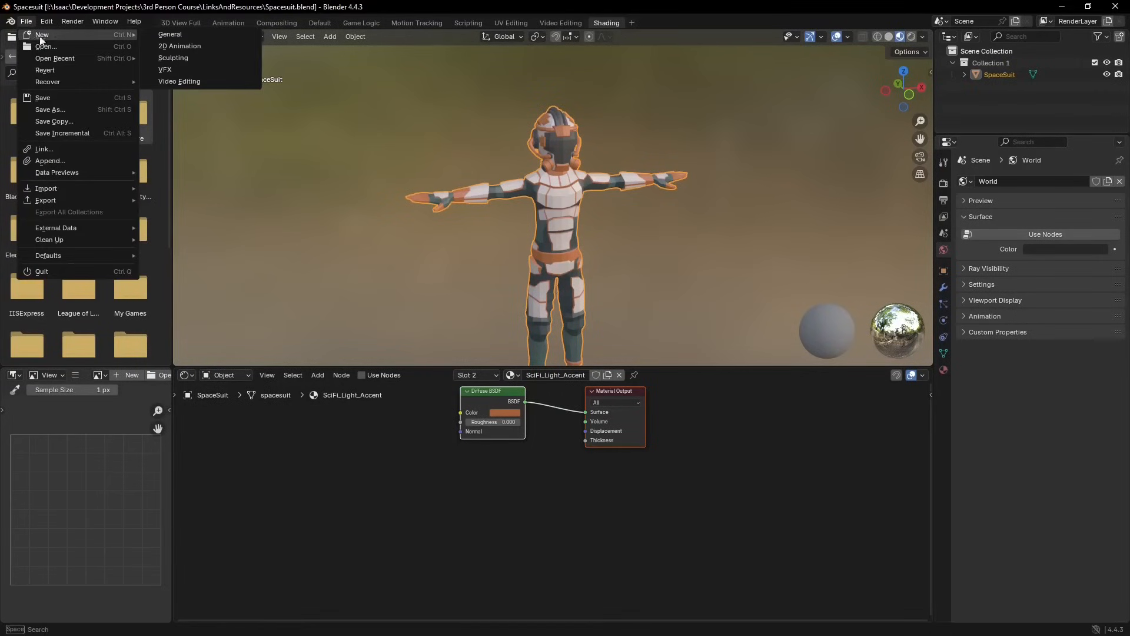
left_click(175, 35)
left_click_drag(707, 70, 126, 383)
key("x")
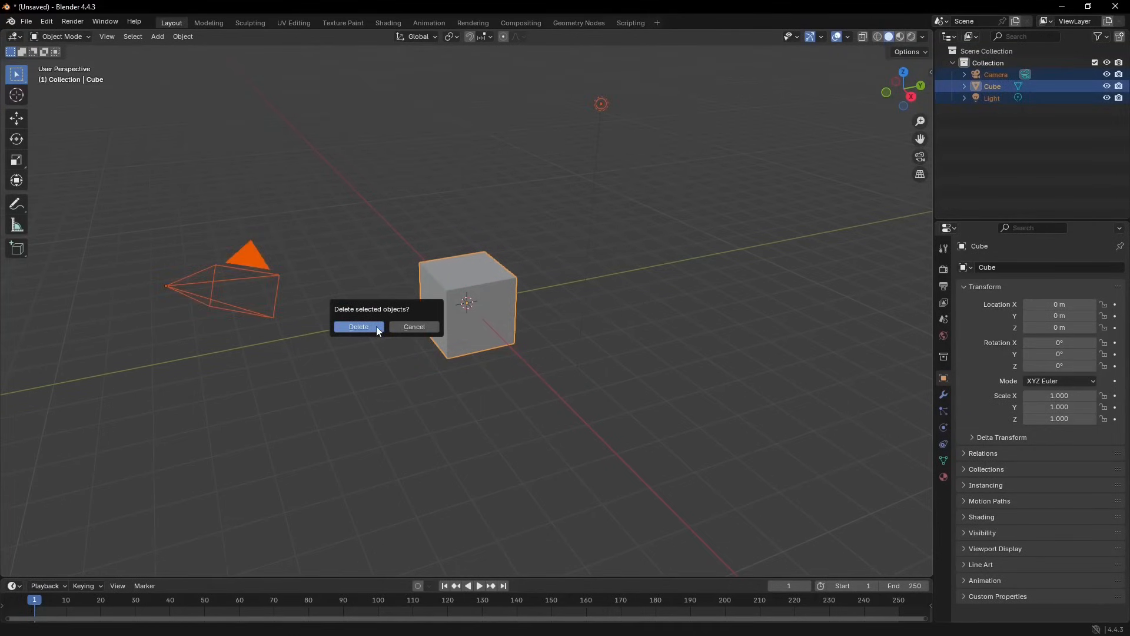
left_click(377, 327)
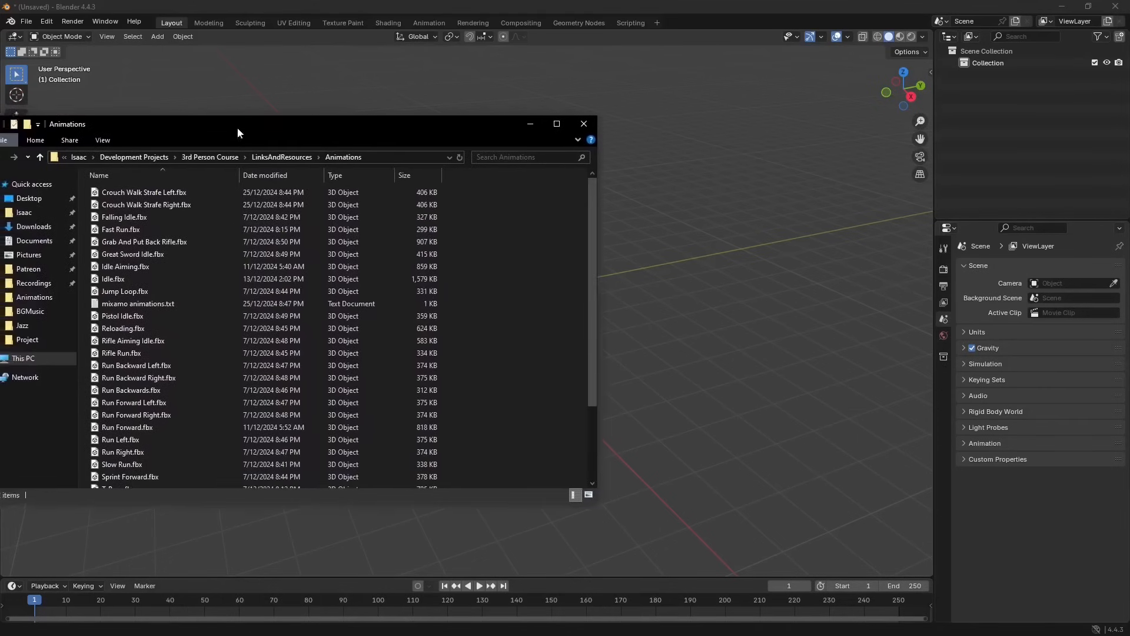
Step: Import T-Pose.fbx from the Animations folder into the empty scene with the default FBX import settings
scroll(240, 347, "down", 3)
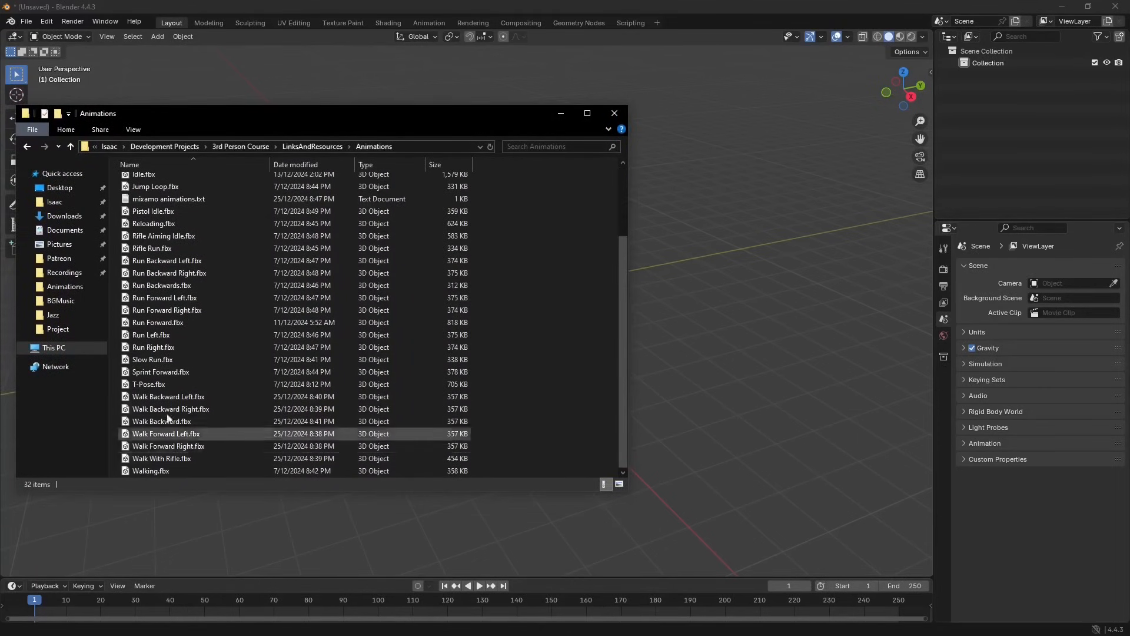
left_click(148, 385)
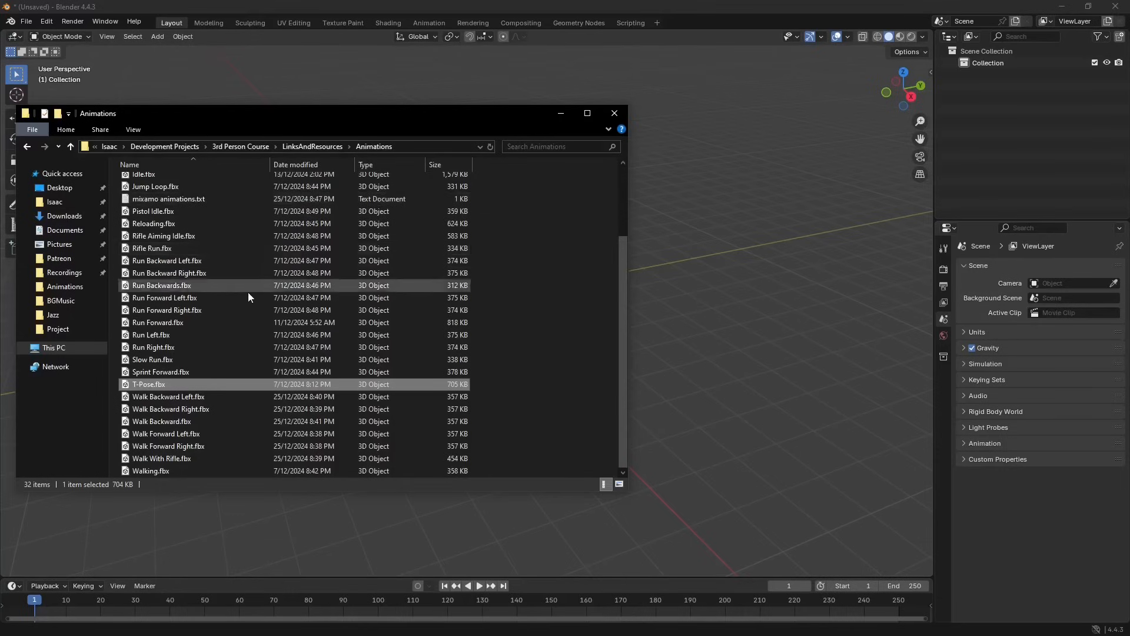
left_click_drag(175, 376, 800, 267)
left_click_drag(487, 113, 0, 177)
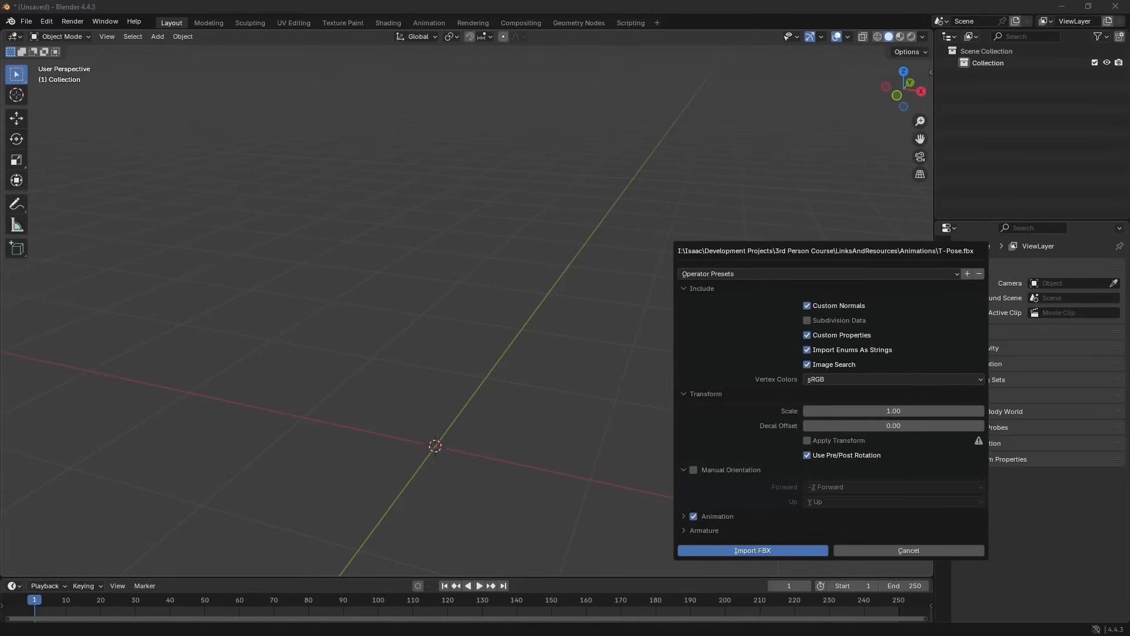
left_click(779, 548)
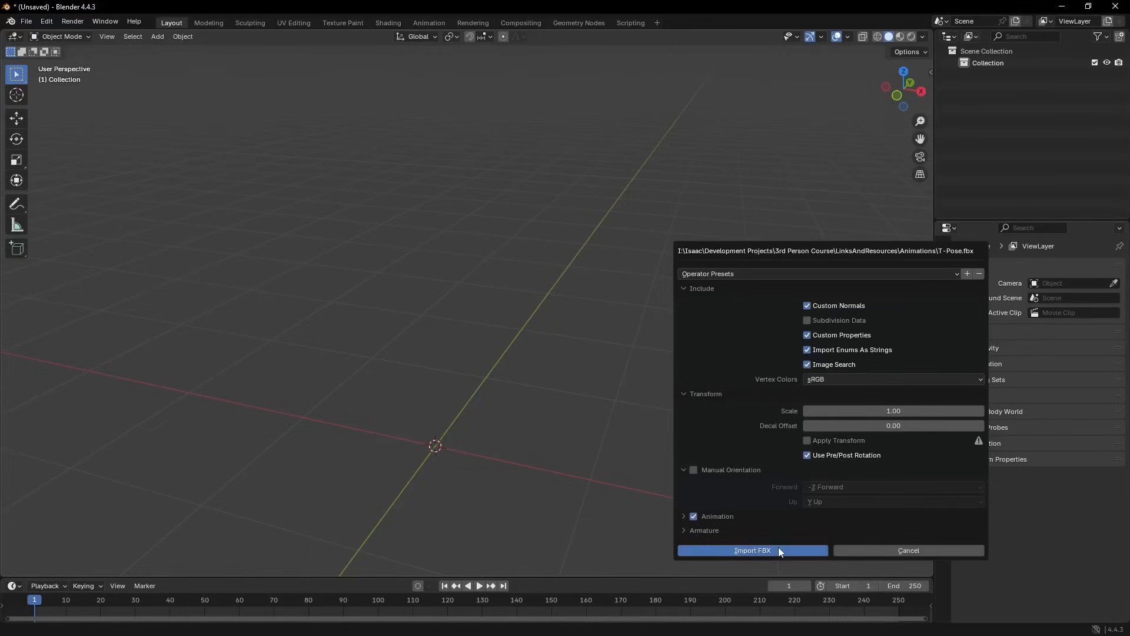
Step: View the imported character from the front and show the armature's transform values beside the viewport
mouse_move(521, 222)
middle_mouse_down()
mouse_move(508, 209)
mouse_move(524, 192)
mouse_move(536, 206)
middle_mouse_up()
scroll(525, 194, "down", 2)
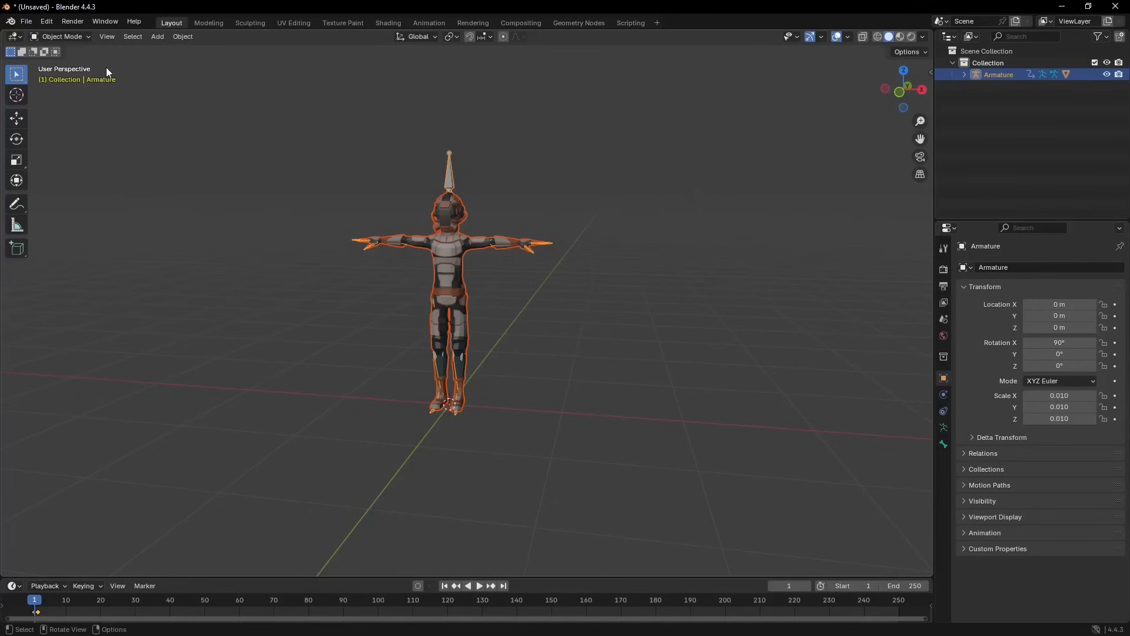
middle_click_drag(142, 94, 212, 118)
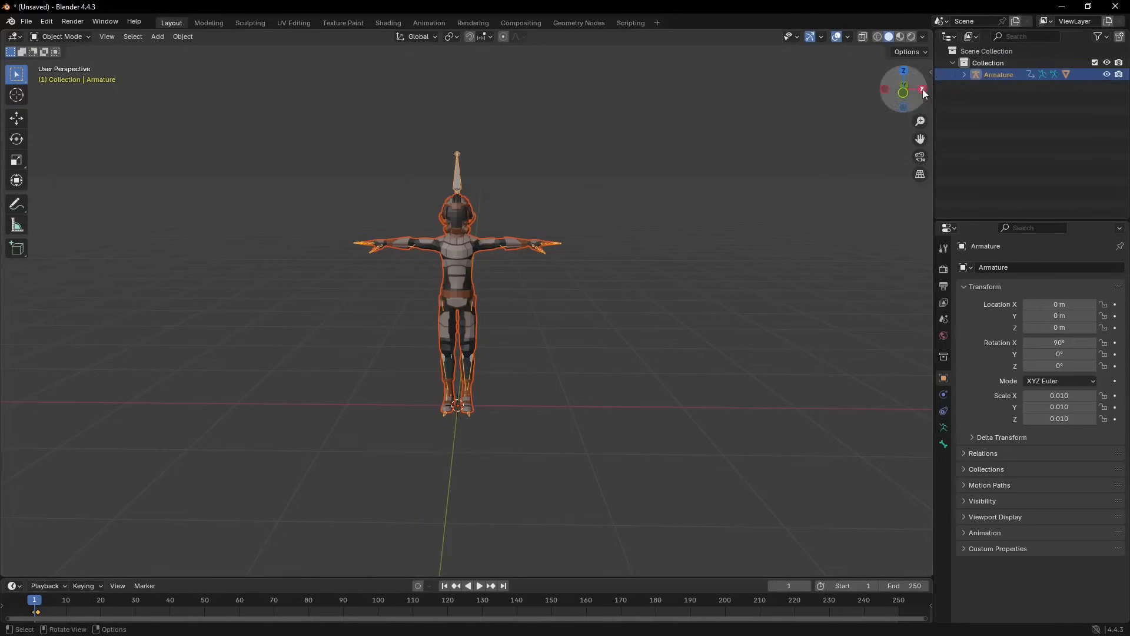
left_click(930, 72)
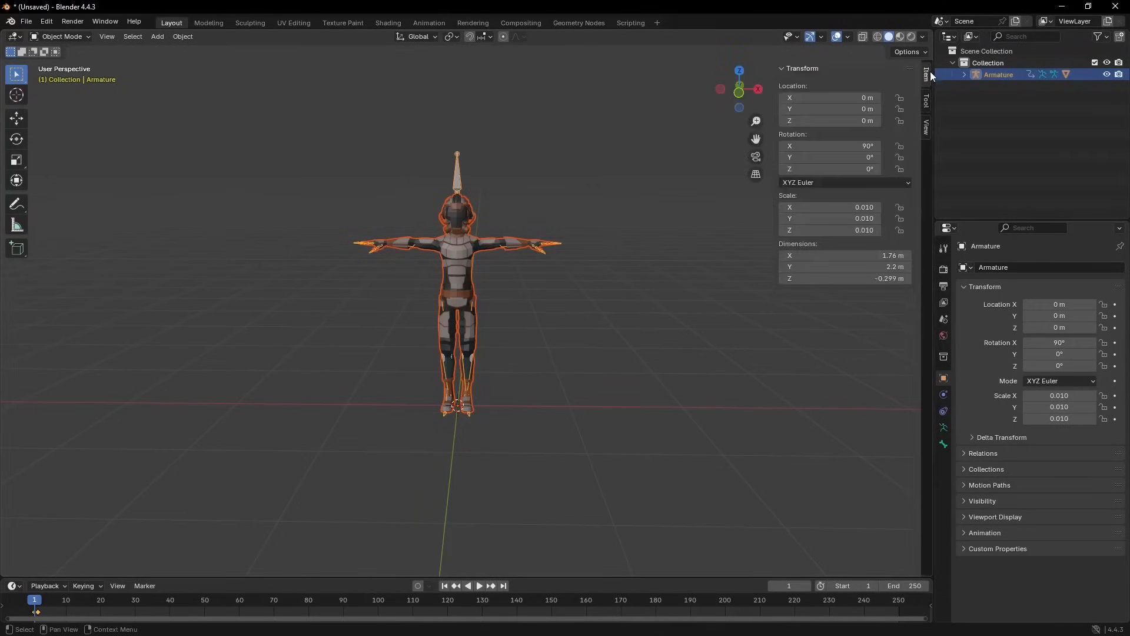
Step: Save the file as space_suit_animated.blend in the LinksAndResources folder
left_click(28, 23)
left_click(50, 109)
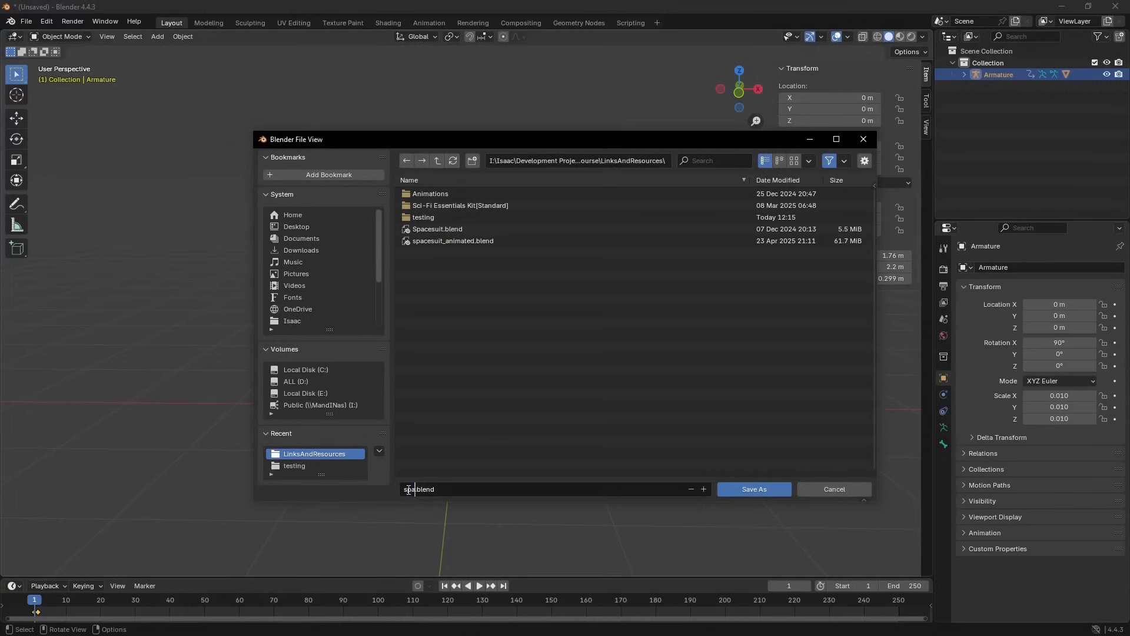
type("nimated")
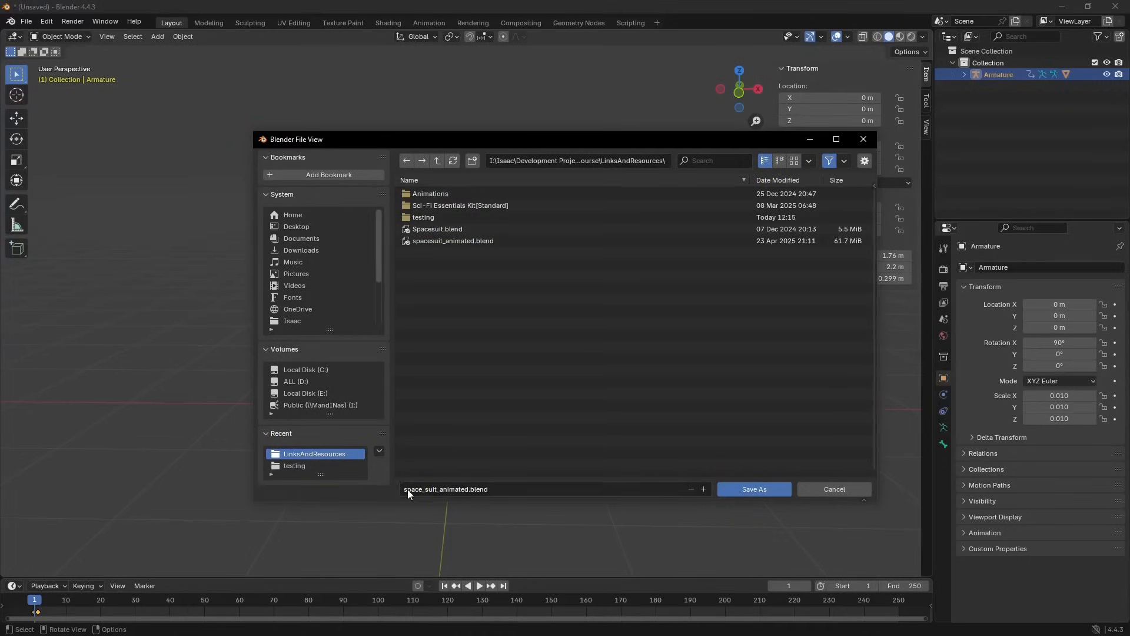
left_click(722, 488)
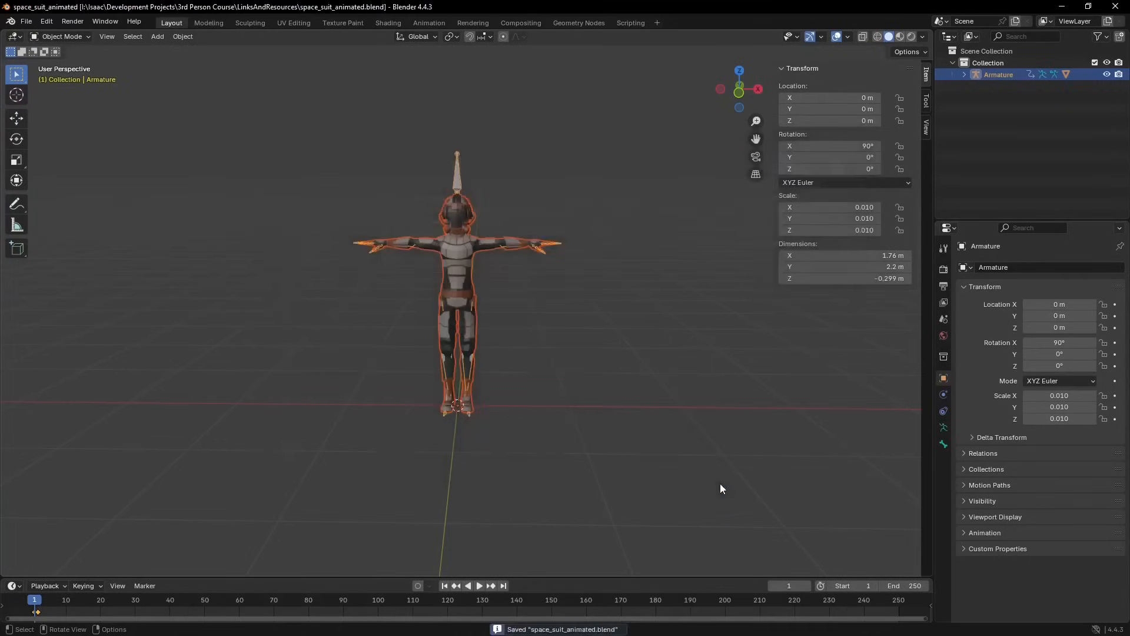
Step: Compare the transforms of the armature and the SpaceSuit mesh, and convert the armature's scale to deltas
left_click(461, 194)
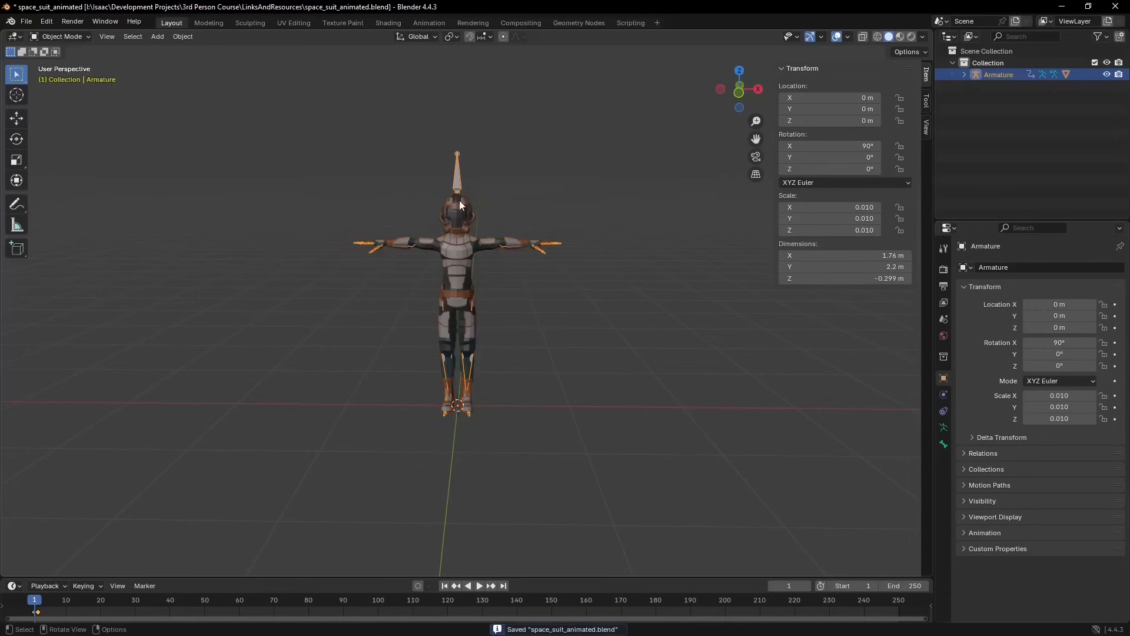
left_click(461, 206)
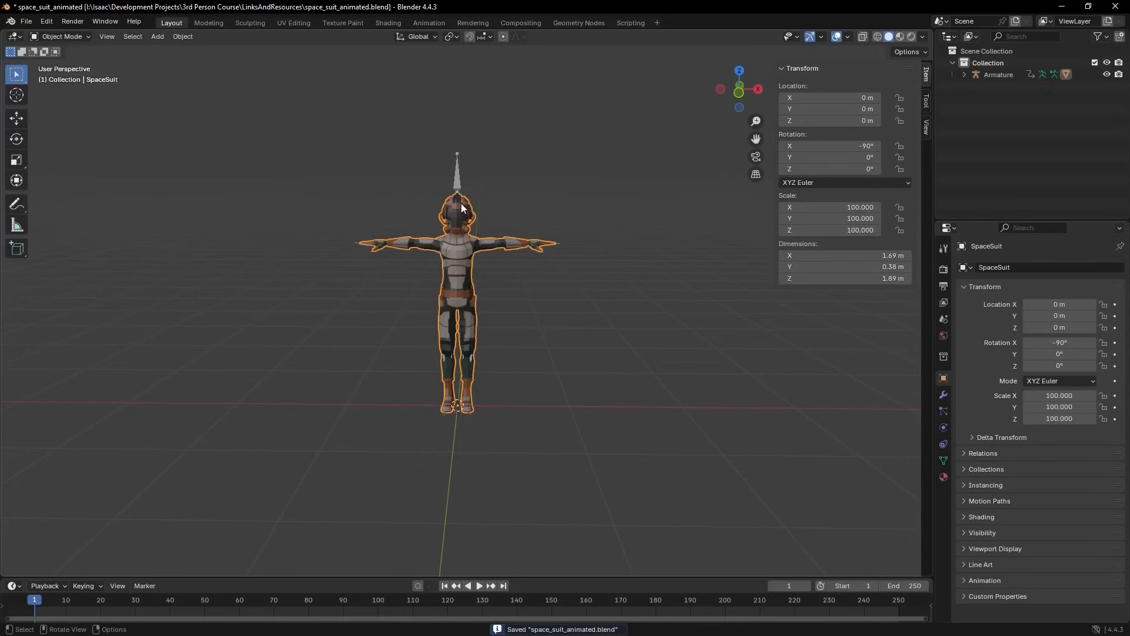
left_click(457, 171)
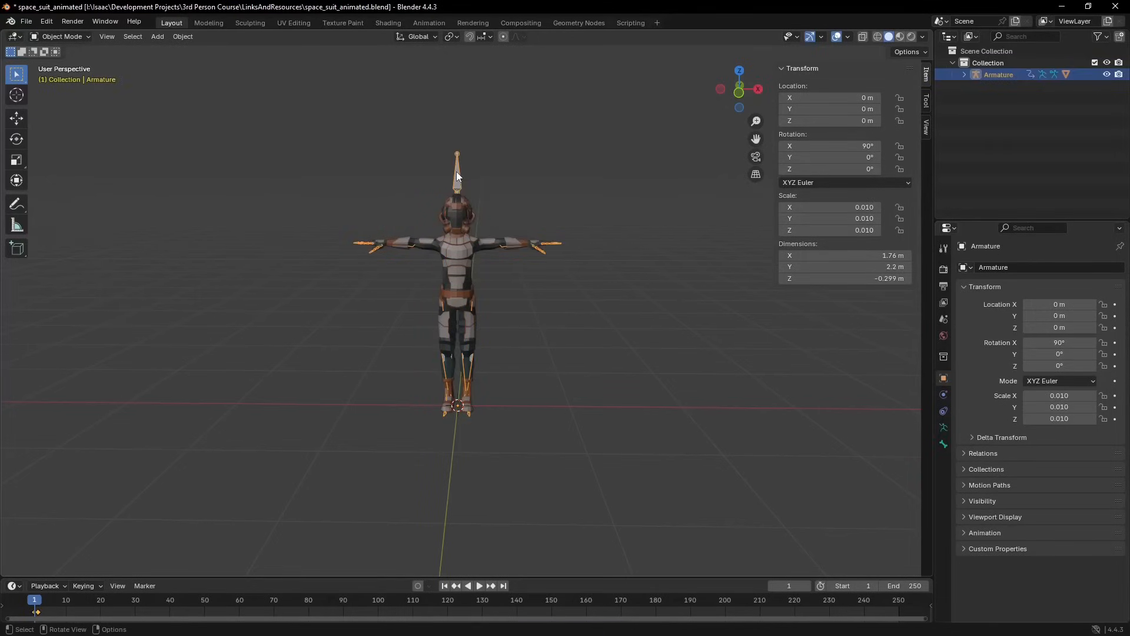
key("ctrl+a")
key("ctrl+a")
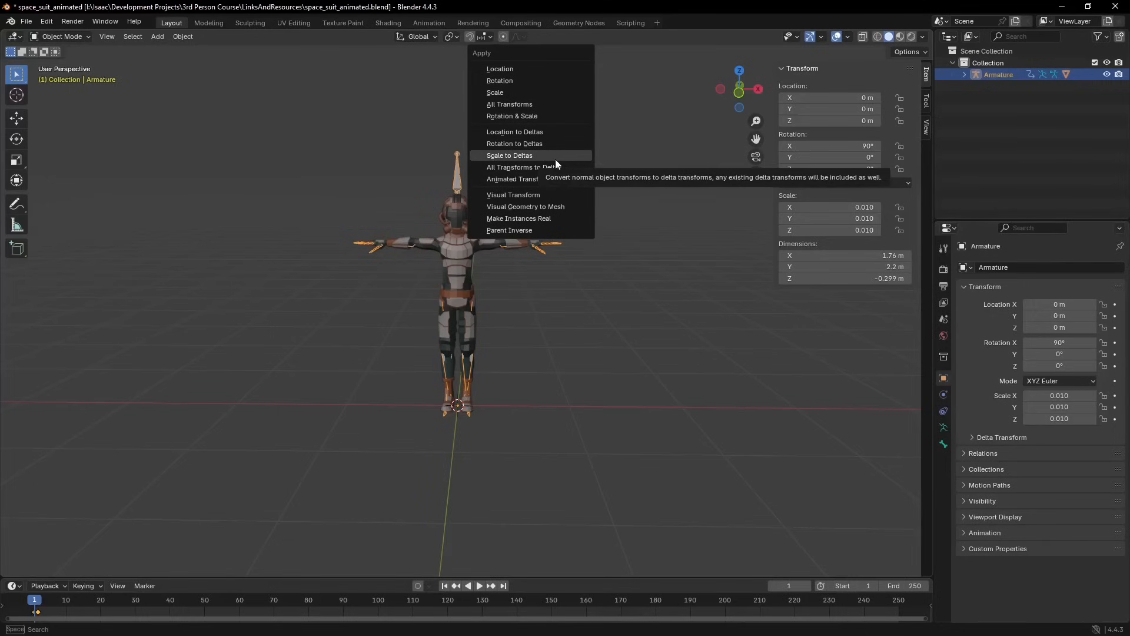
left_click(556, 156)
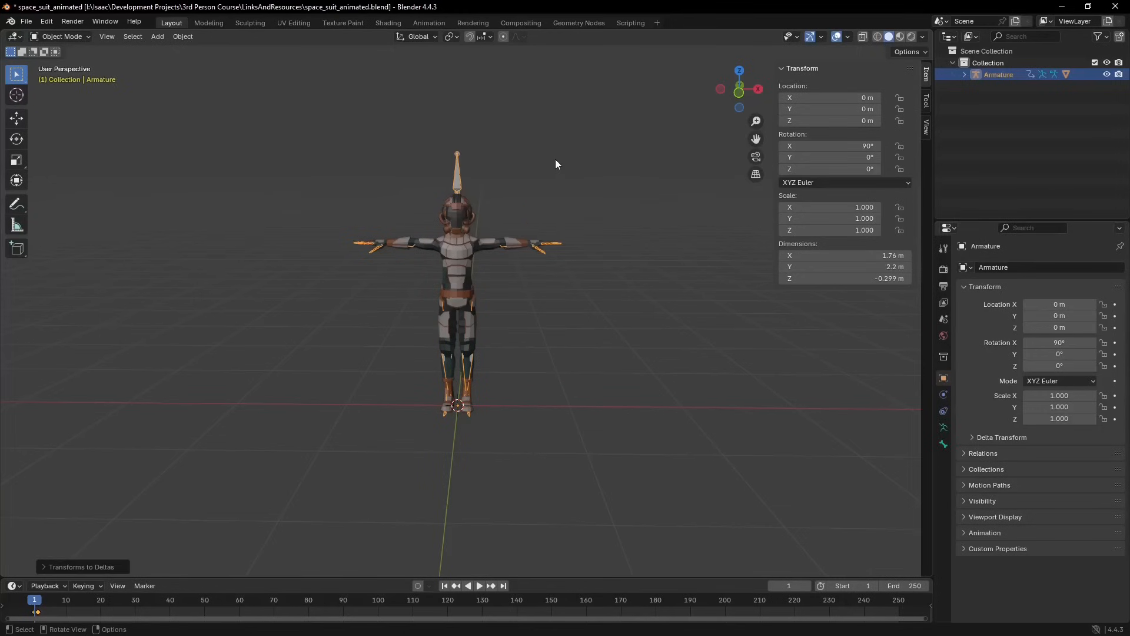
Step: Convert the SpaceSuit mesh's scale to deltas
left_click(454, 209)
key("ctrl+a")
left_click(633, 195)
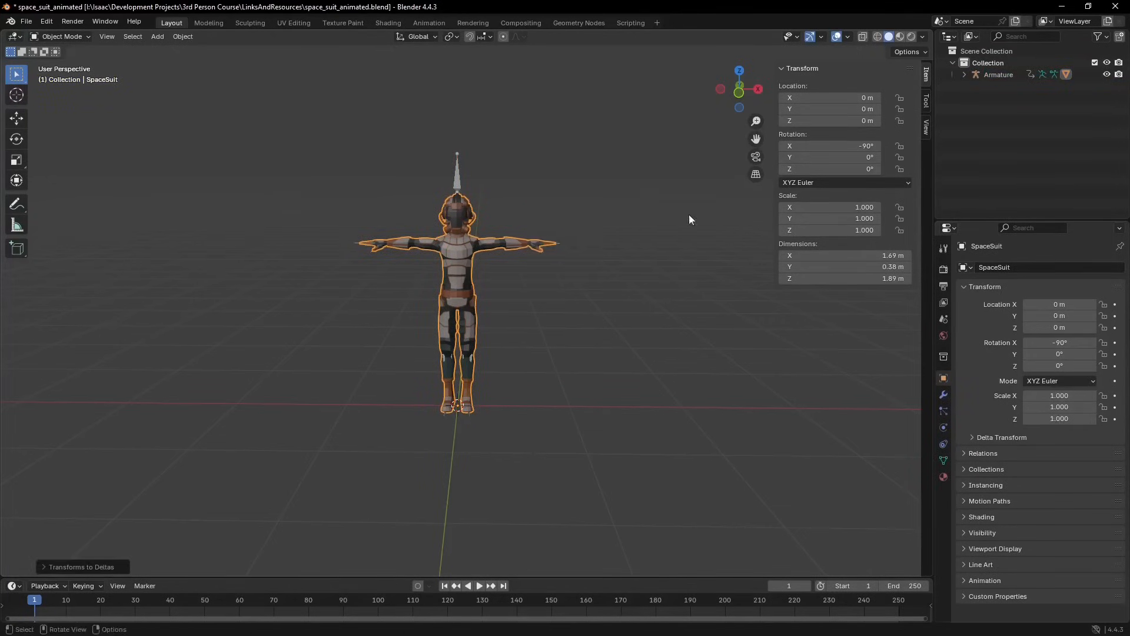
Step: Select the armature together with the SpaceSuit mesh and convert all their transforms to deltas
left_click(463, 175, "shift")
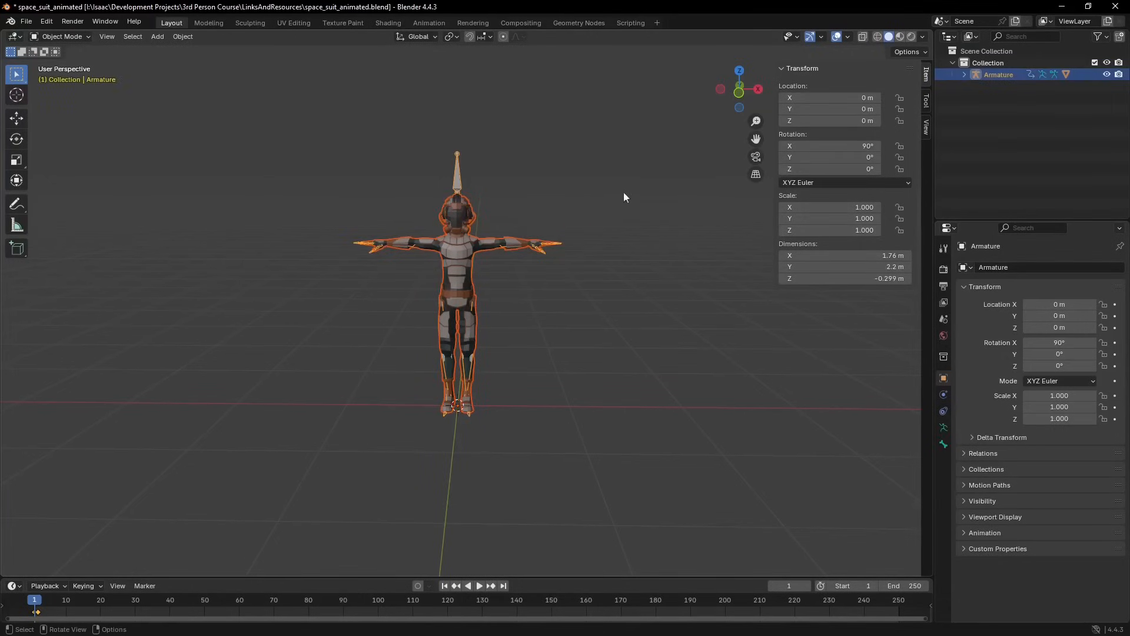
key("ctrl+a")
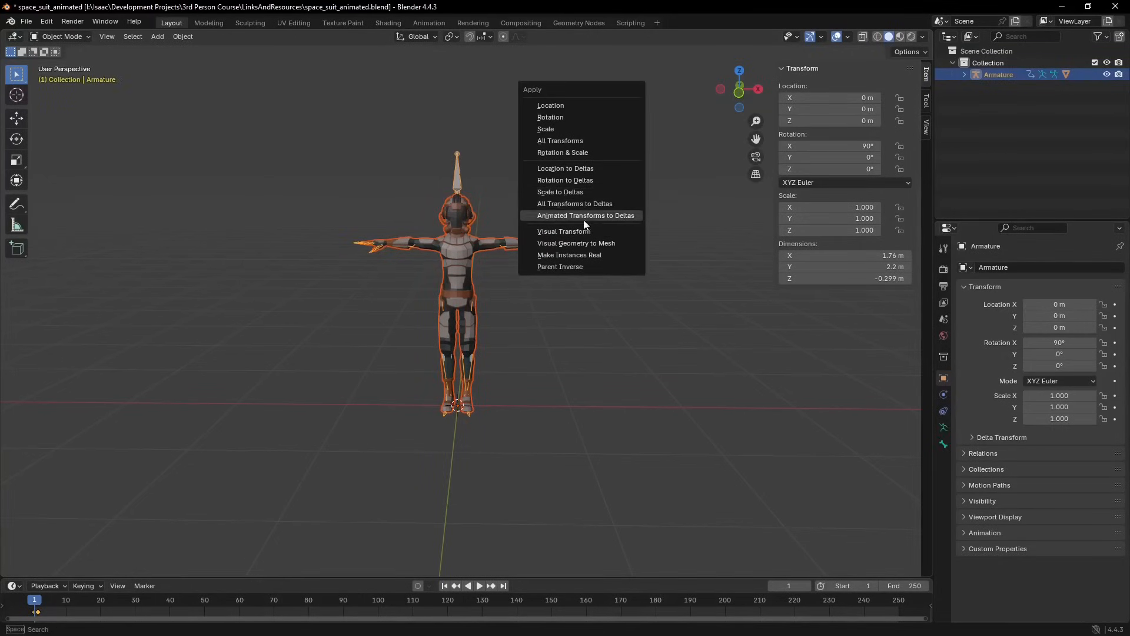
left_click(627, 204)
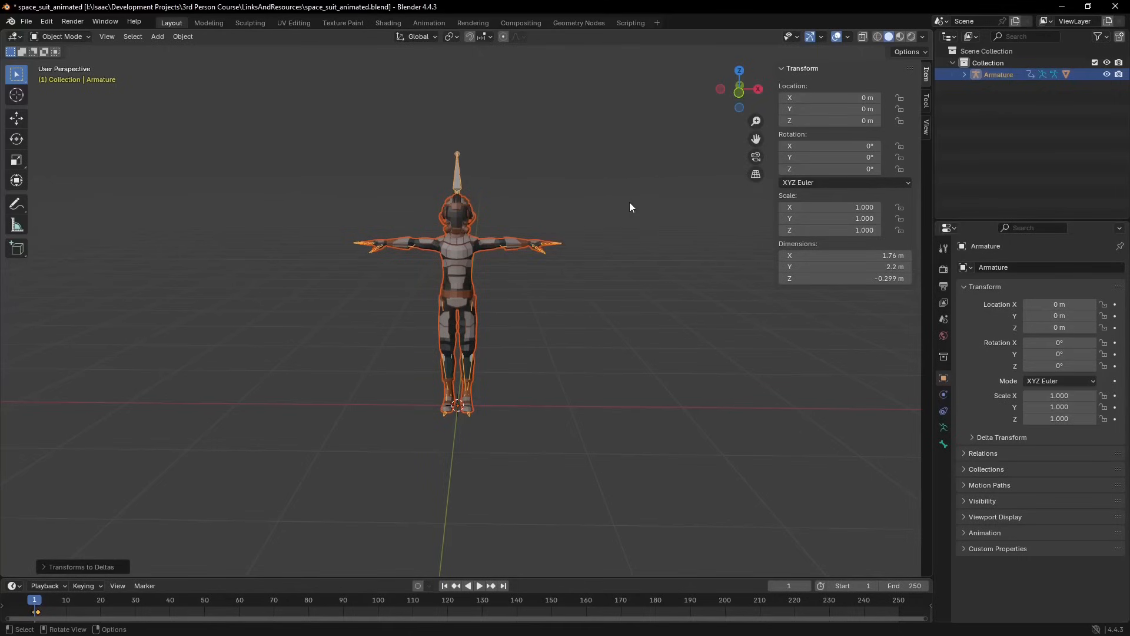
Step: Check the location, rotation and scale values of the armature and the SpaceSuit mesh one after the other
middle_click_drag(626, 207, 662, 220)
left_click(467, 220)
left_click(444, 207)
left_click(444, 181)
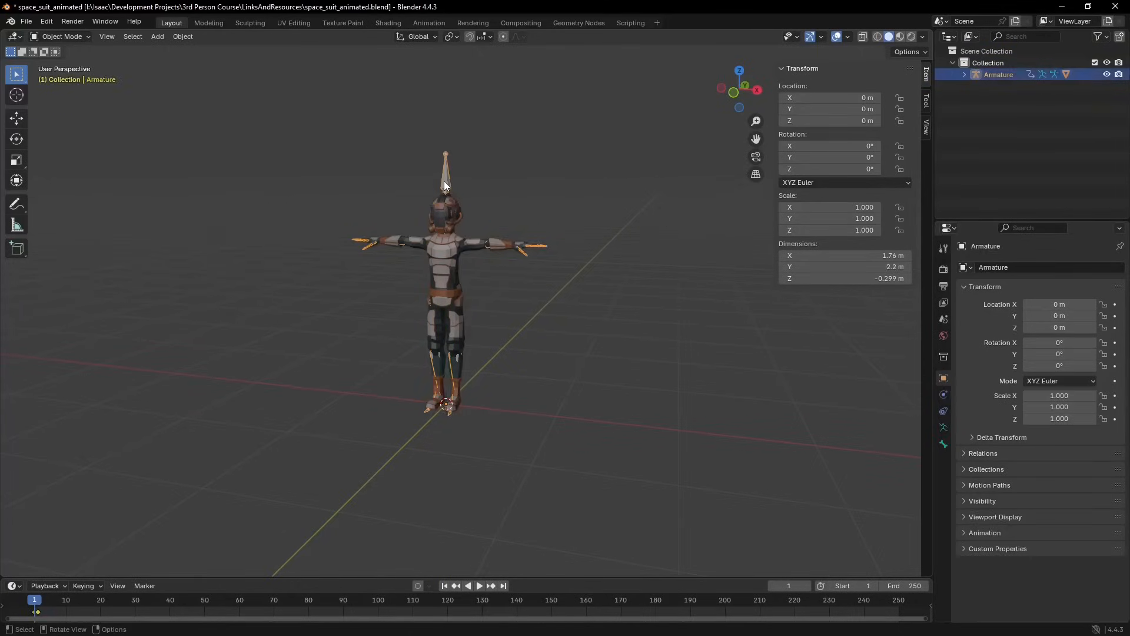
left_click(445, 215)
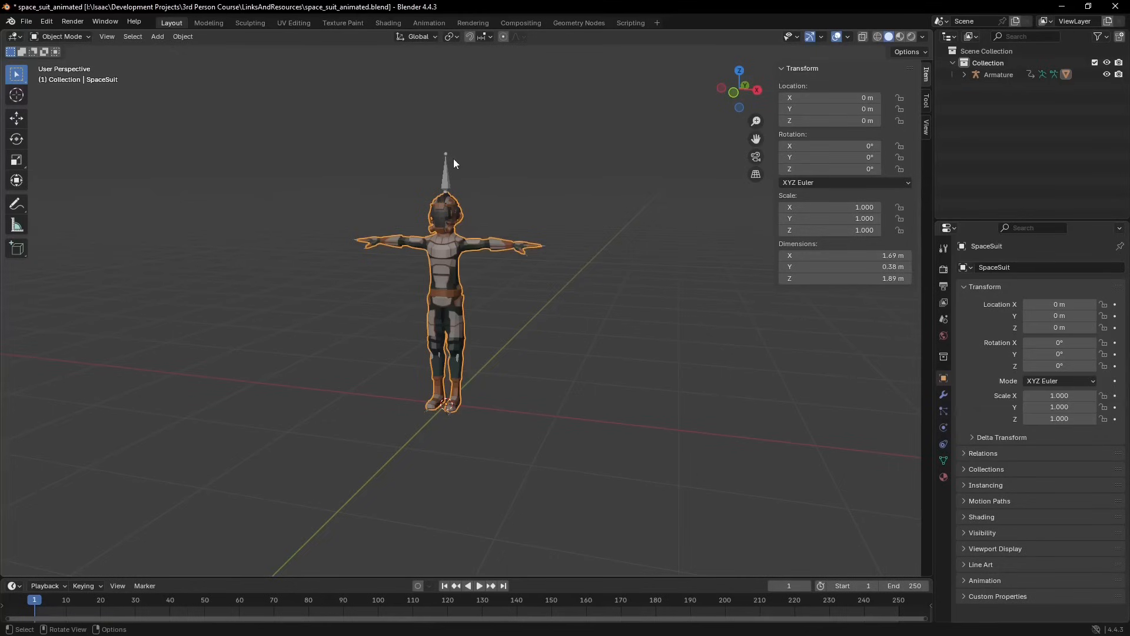
left_click(444, 180)
middle_click_drag(525, 214, 602, 214)
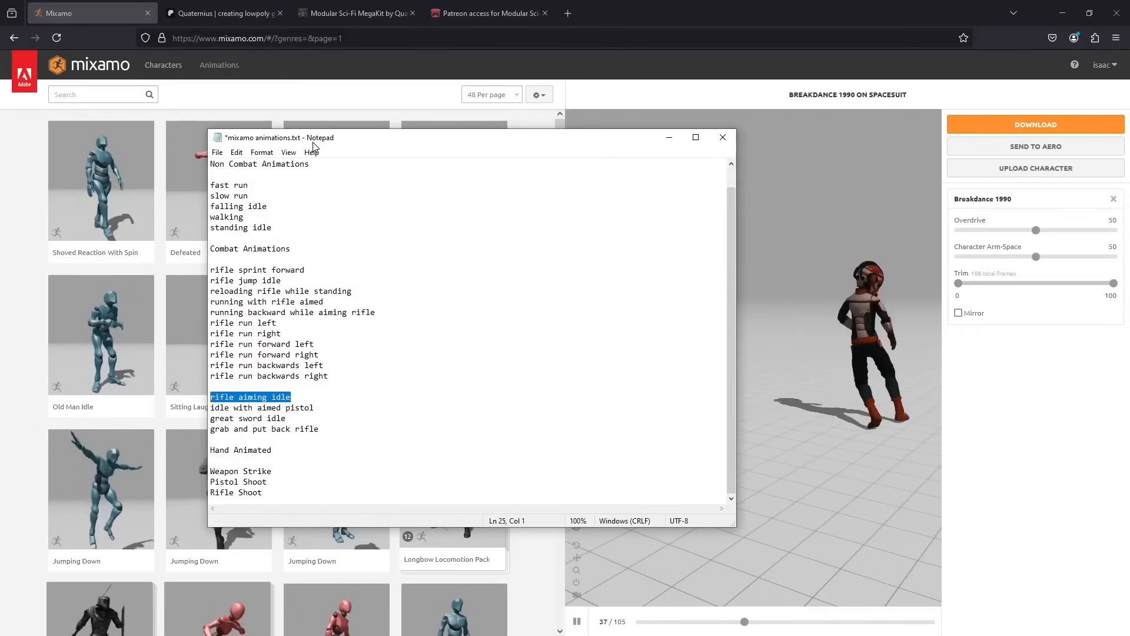
Step: Switch to Mixamo, move the animation notes aside, search for "fast run" and apply the Fast Run animation to the spacesuit
left_click_drag(552, 140, 0, 137)
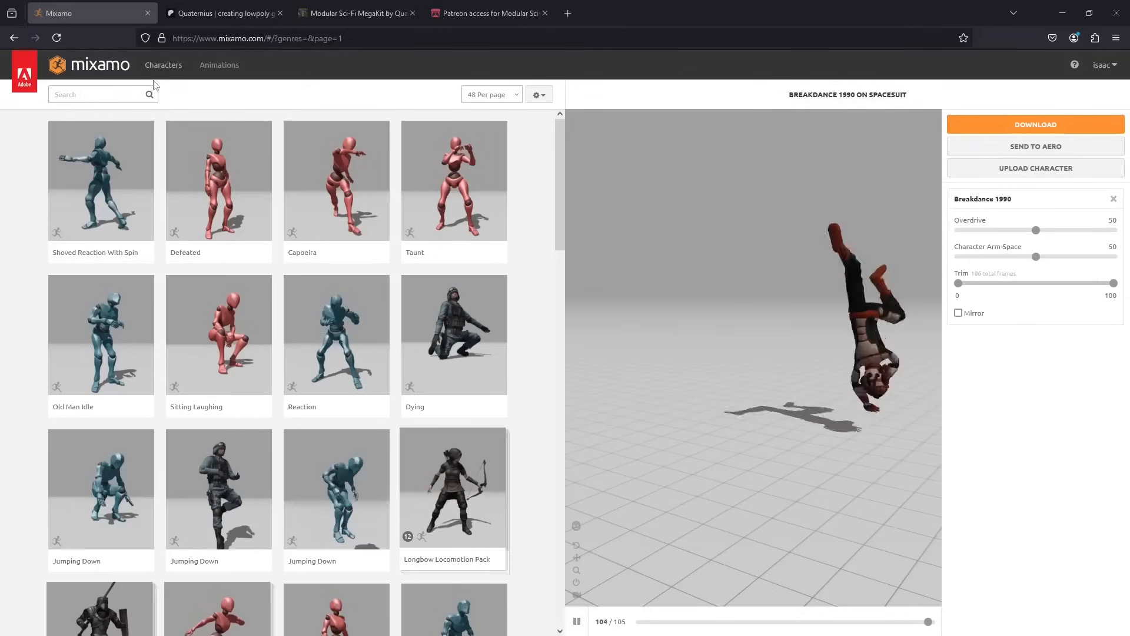
left_click(103, 94)
type("fast run")
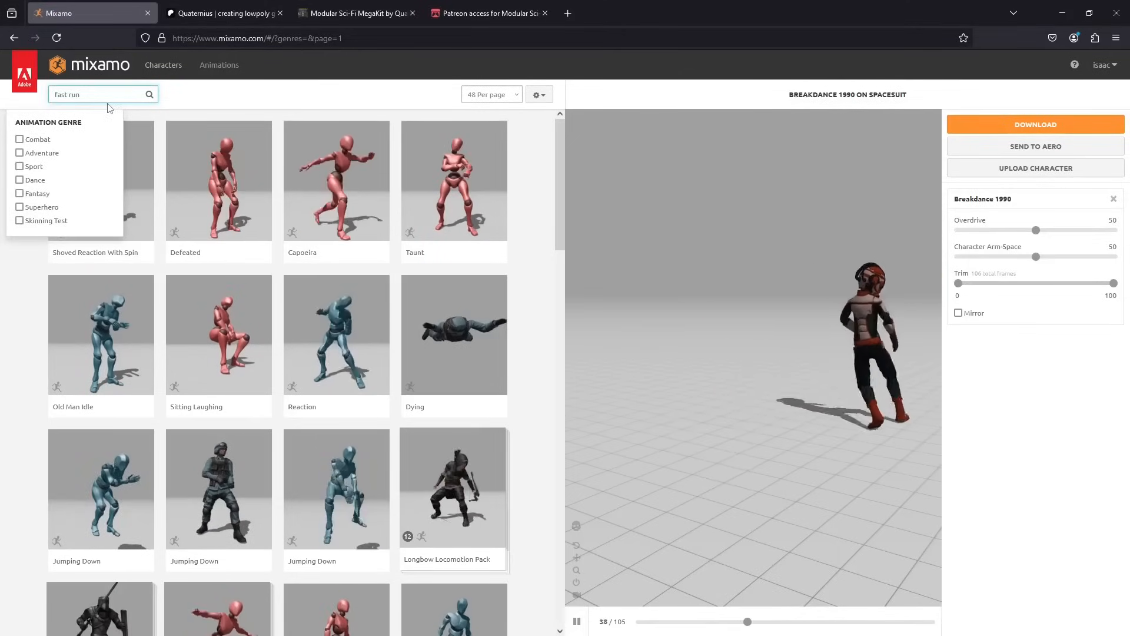
key("Return")
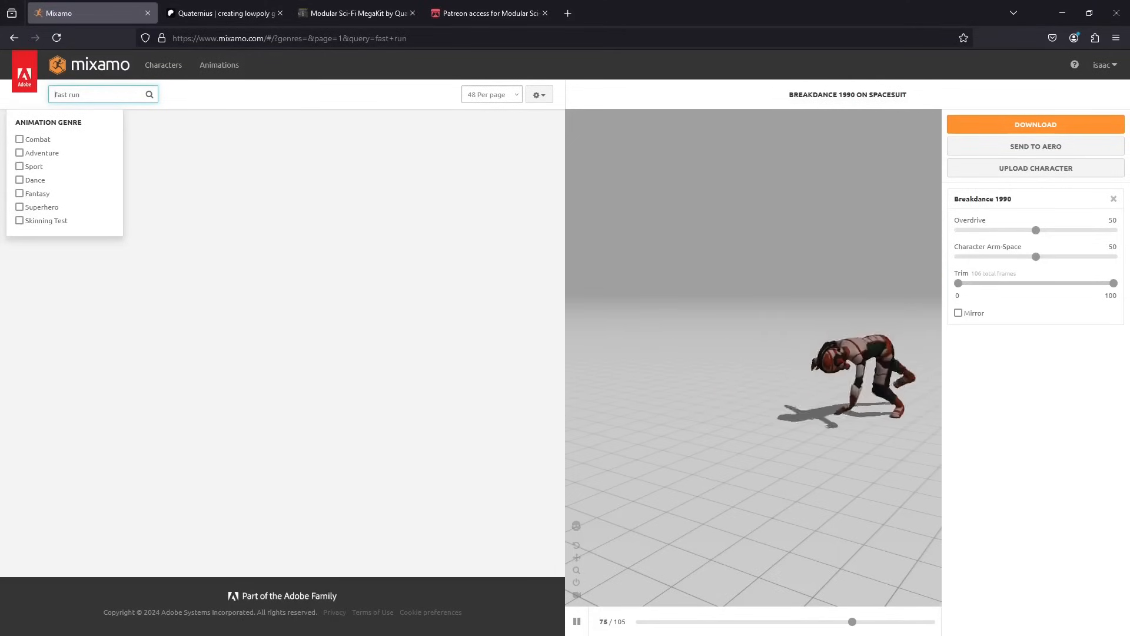
left_click(200, 106)
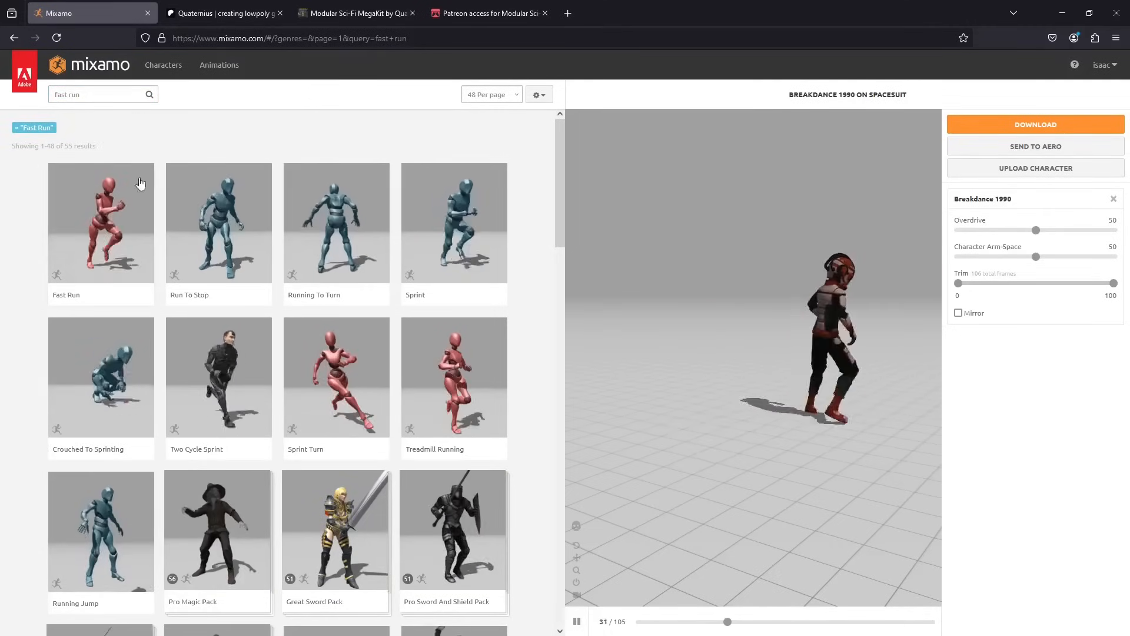
left_click(94, 214)
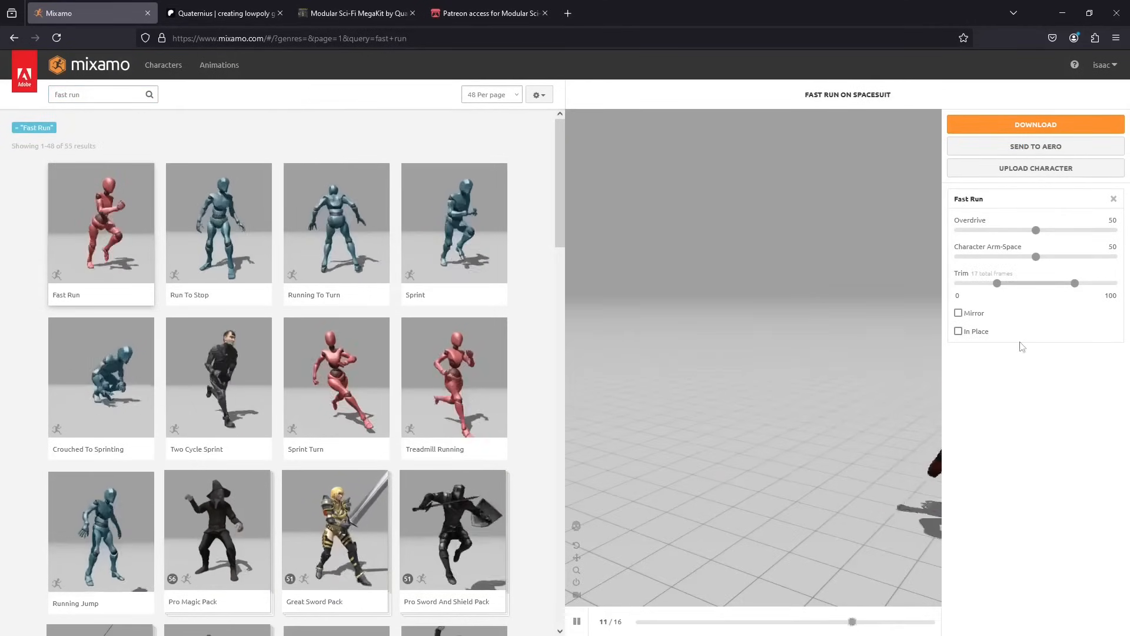
Step: Make the Fast Run animation play in place and view the running character from the front
left_click(959, 330)
left_click_drag(890, 320, 813, 400)
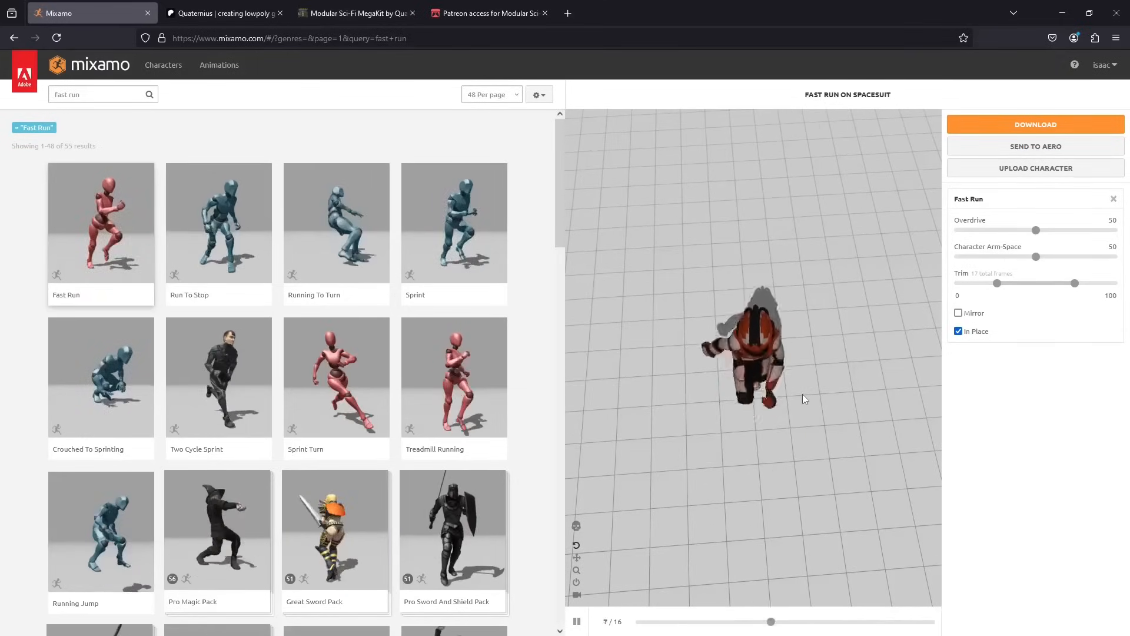
left_click_drag(803, 393, 796, 309)
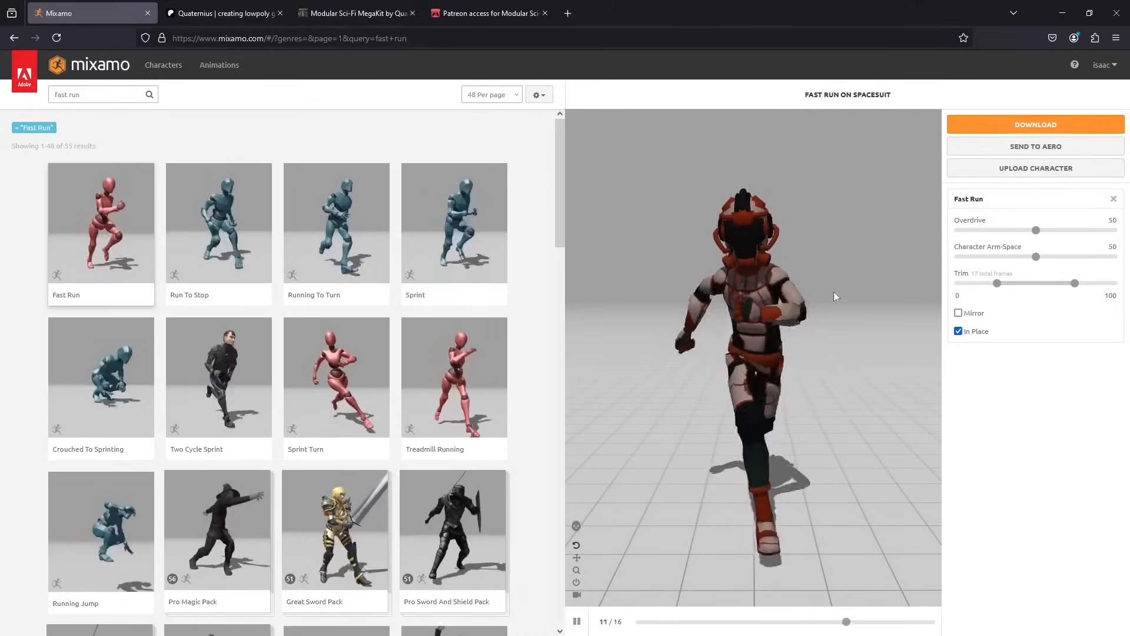
Step: Set the Character Arm-Space to 54, pause playback and examine the arms at different frames of the run
left_click_drag(1036, 257, 1041, 258)
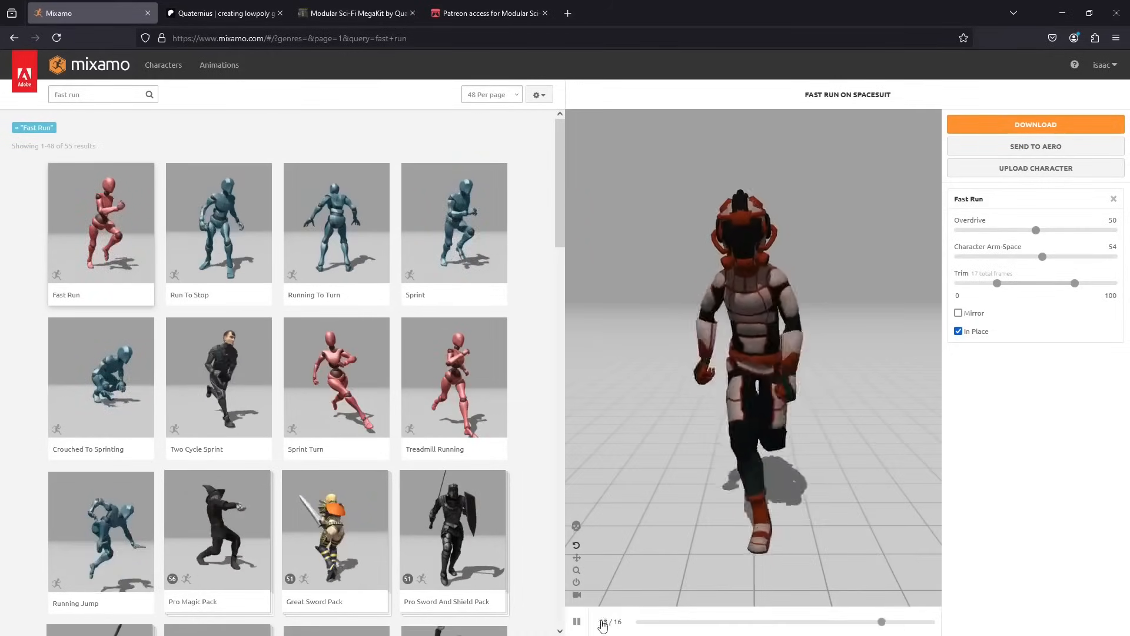
left_click(577, 622)
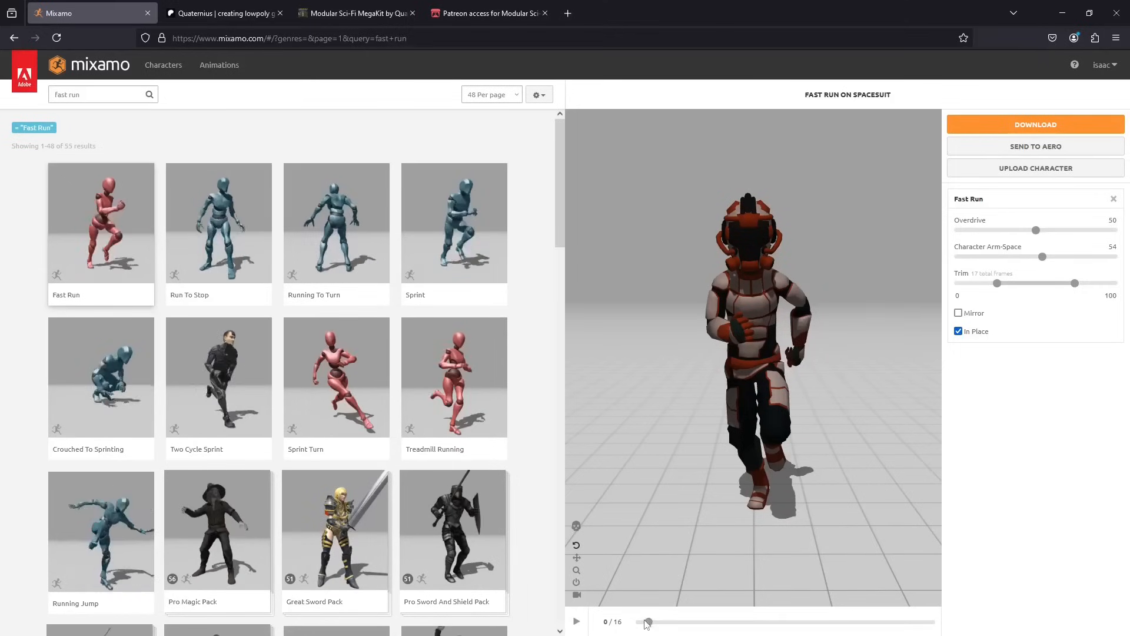
left_click_drag(649, 624, 753, 632)
left_click_drag(776, 511, 750, 544)
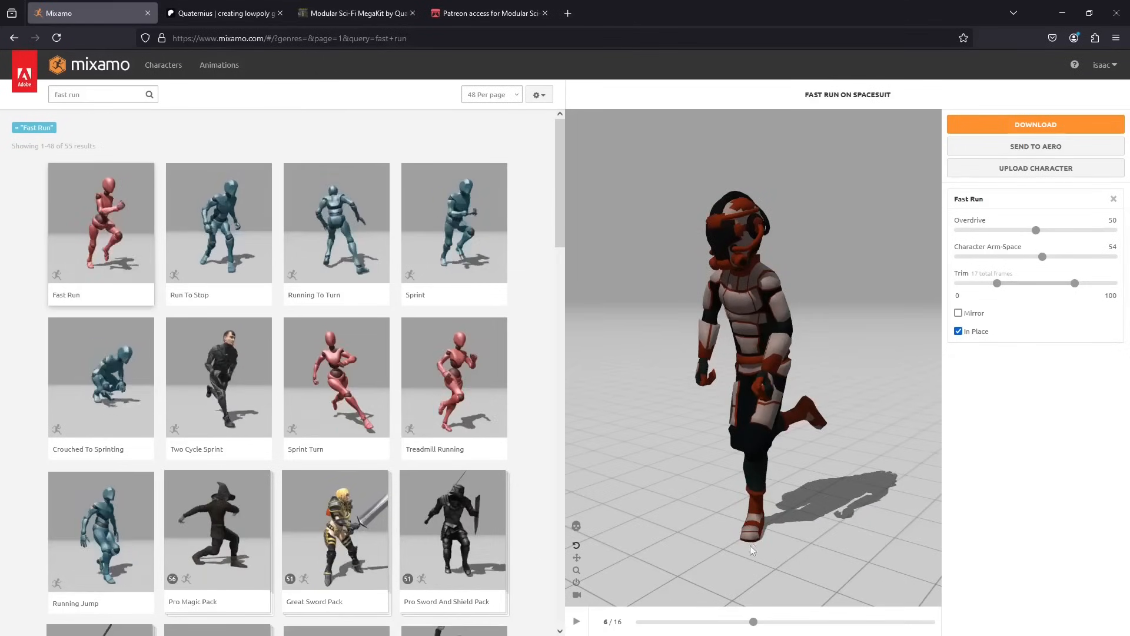
left_click_drag(755, 621, 775, 620)
left_click_drag(799, 488, 846, 476)
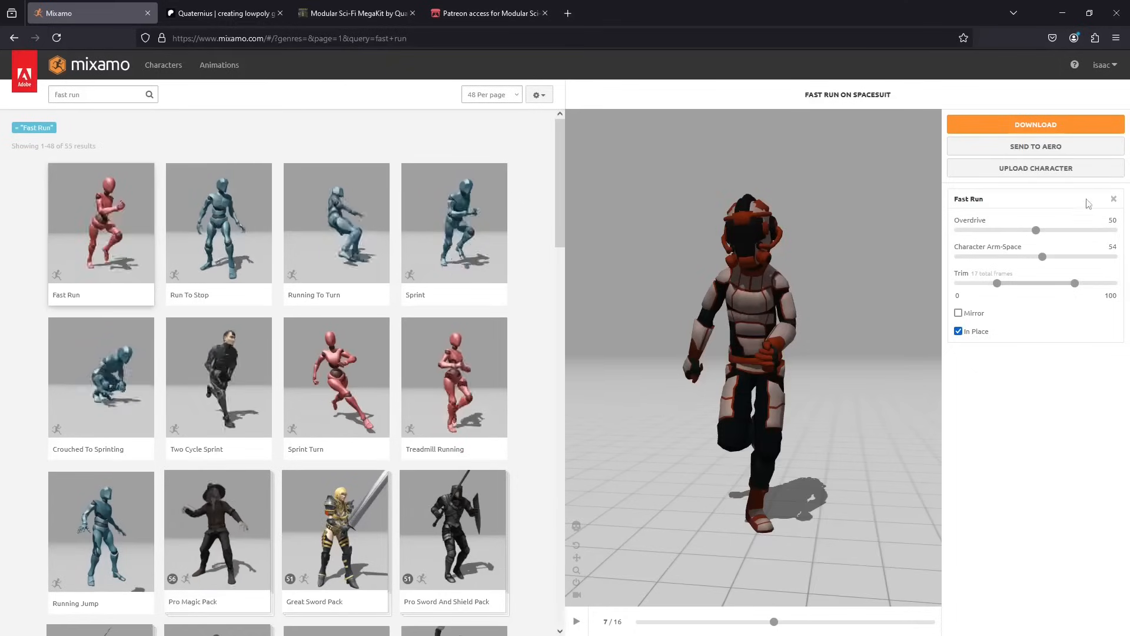
Step: Set the Character Arm-Space back to 50 and examine the paused run around frame 6
left_click(1036, 257)
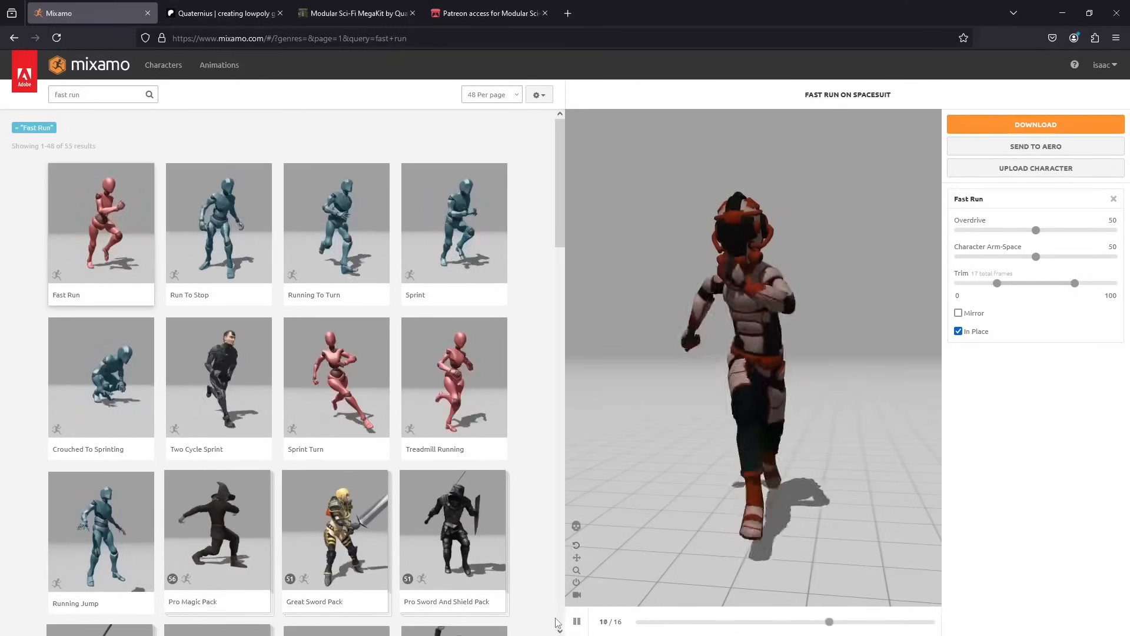
left_click(577, 621)
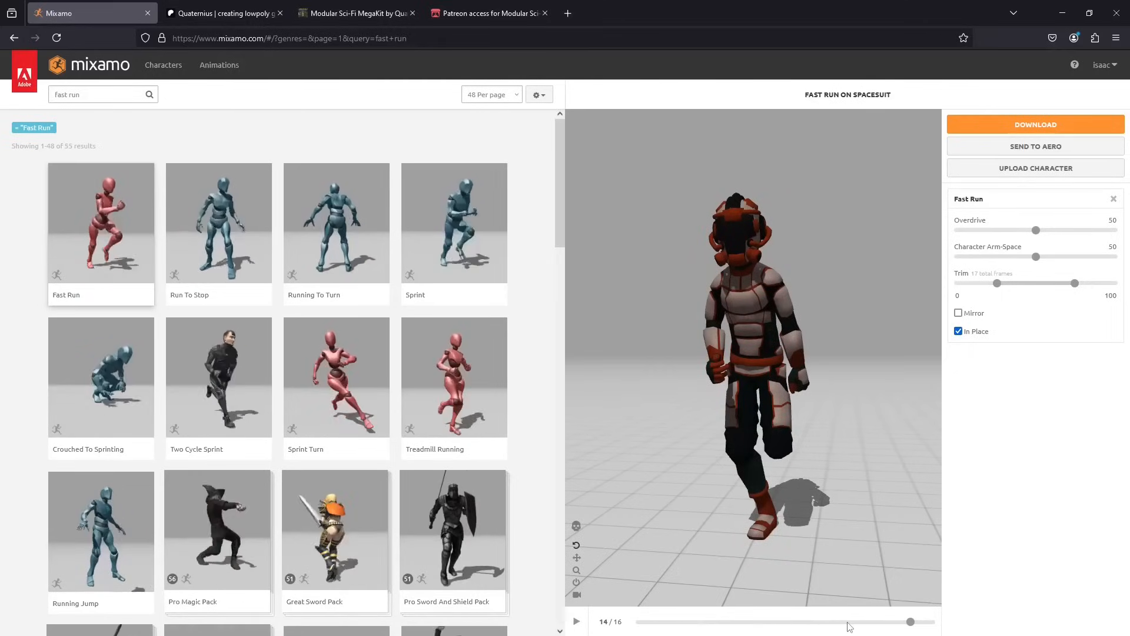
left_click_drag(911, 627, 768, 628)
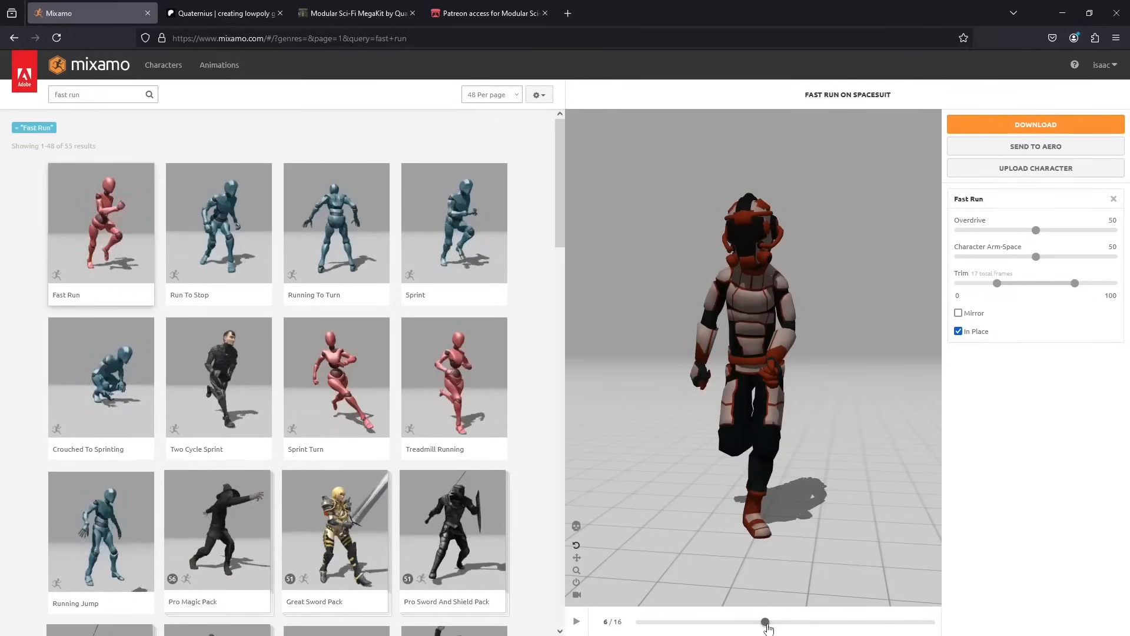
left_click_drag(783, 554, 796, 502)
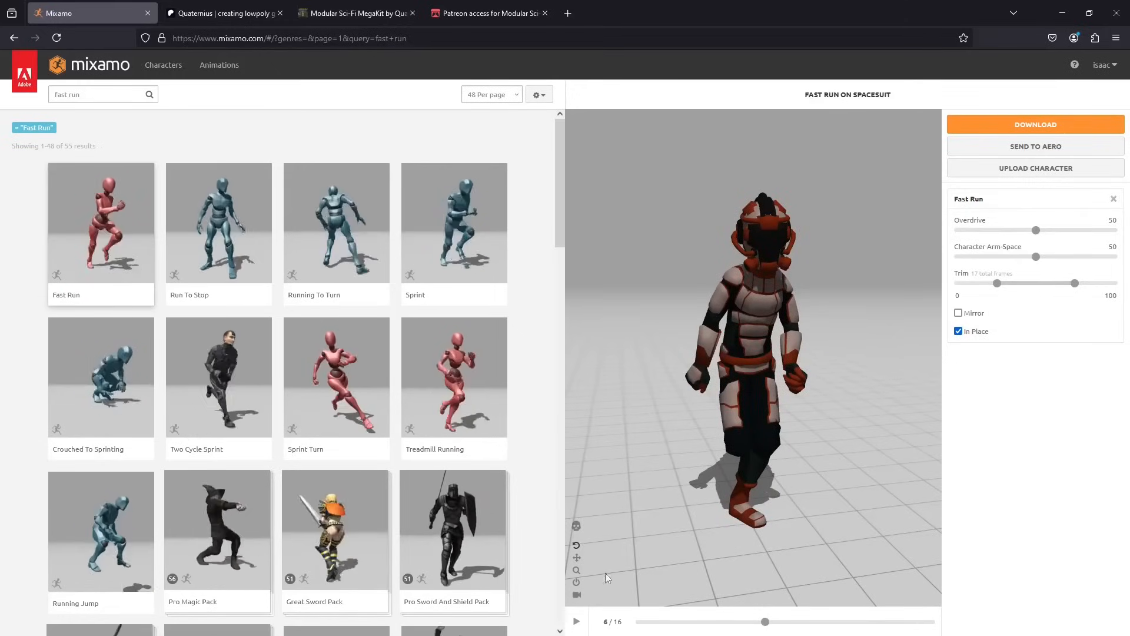
Step: Download the Fast Run animation as FBX Binary without skin
left_click(537, 95)
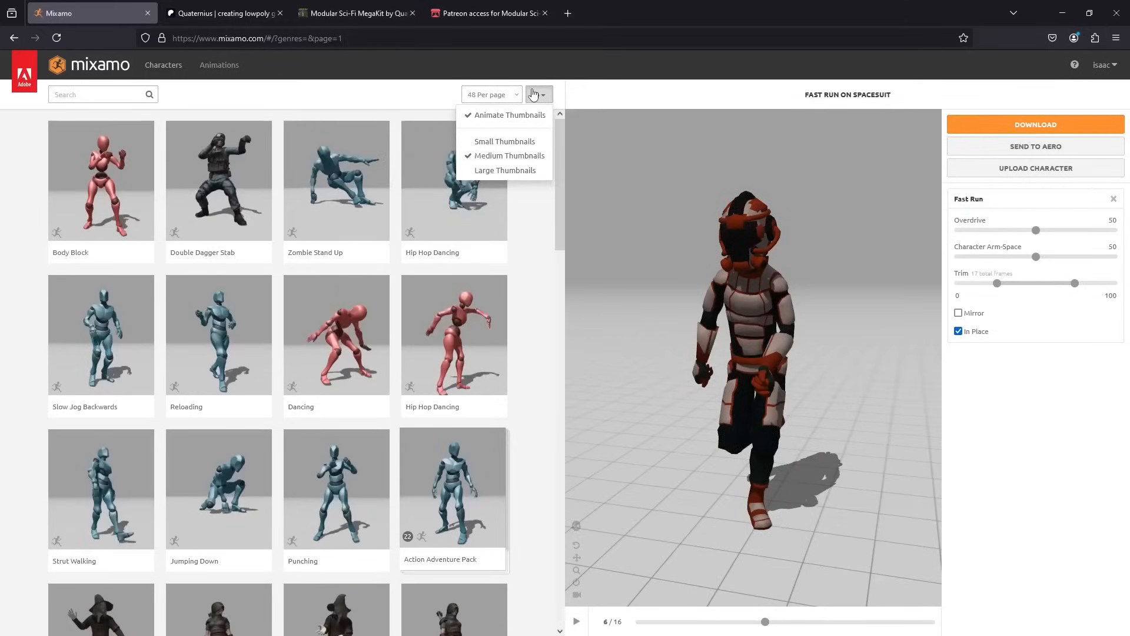
left_click(534, 95)
left_click(986, 126)
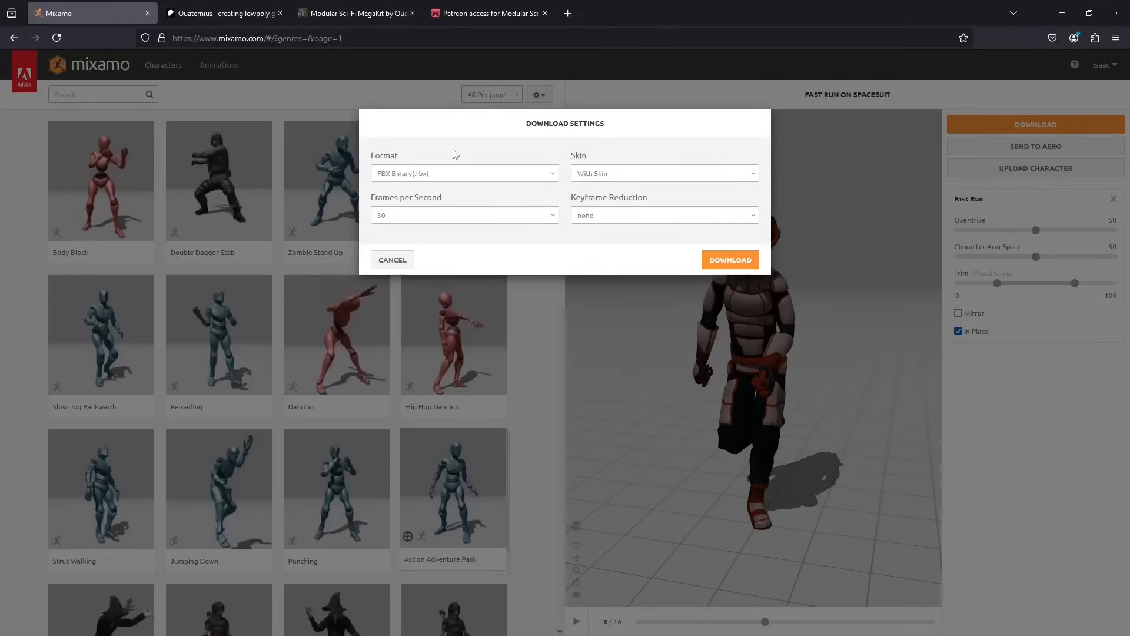
left_click(624, 174)
left_click(619, 200)
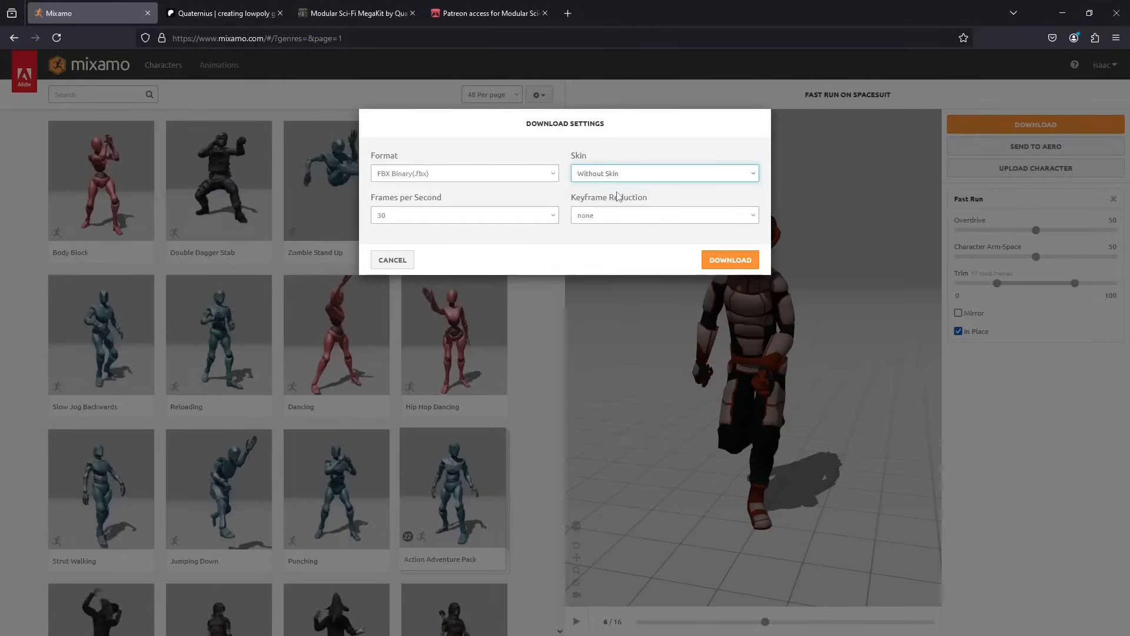
left_click(730, 260)
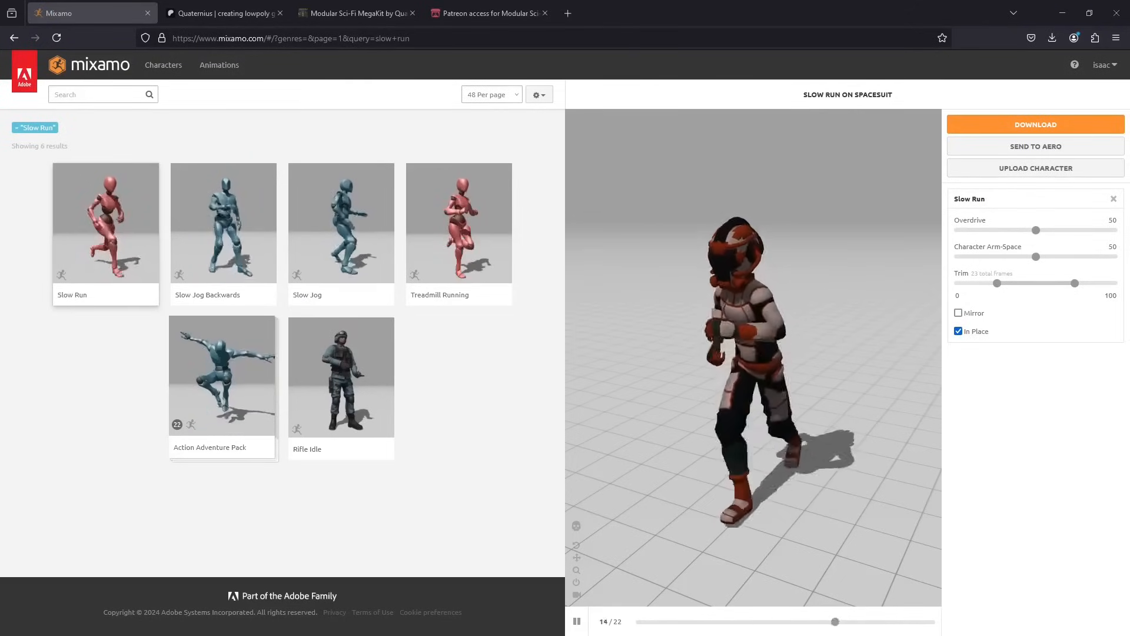
Step: Search for "falling idle", apply the Falling Idle animation to the spacesuit and download it without skin
left_click(84, 95)
type("Falling idle")
key("Return")
left_click(86, 194)
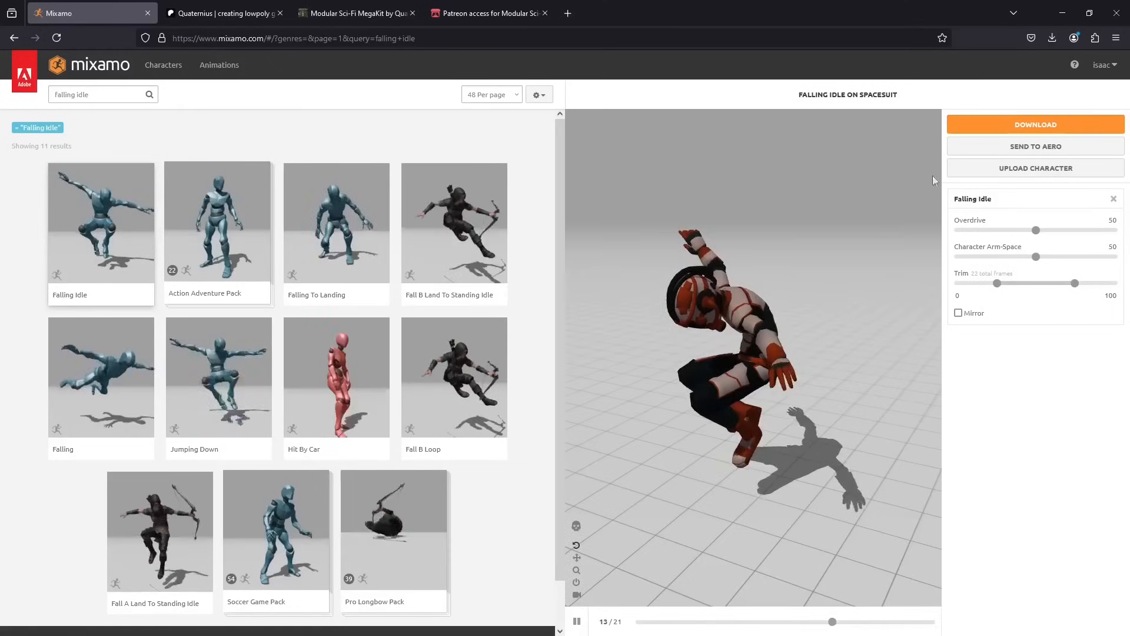
left_click(1019, 126)
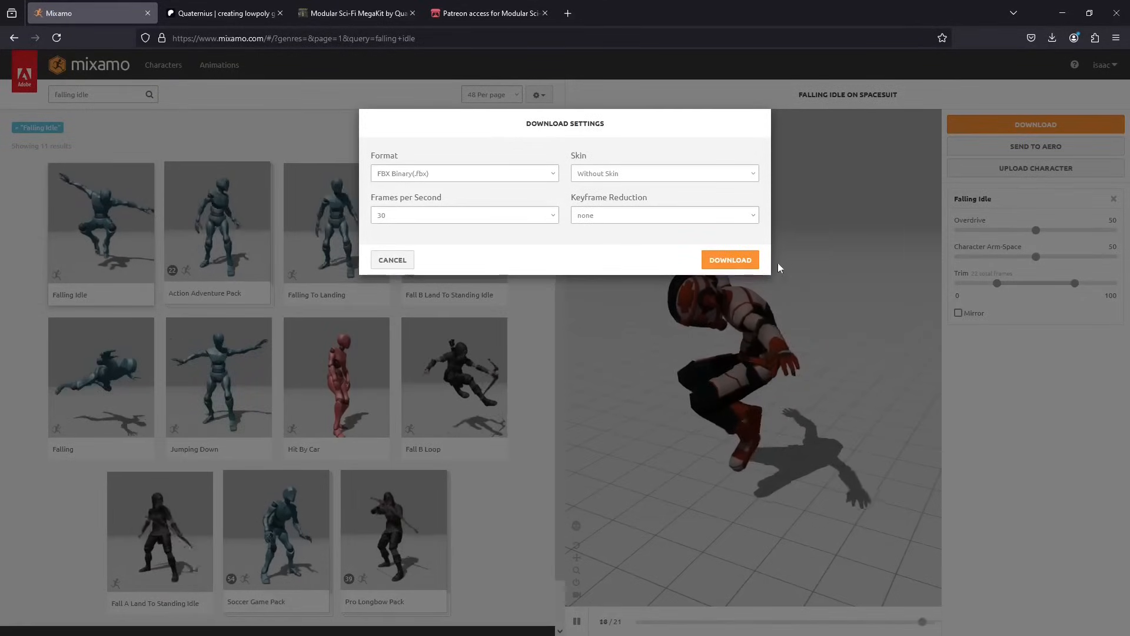
left_click(745, 255)
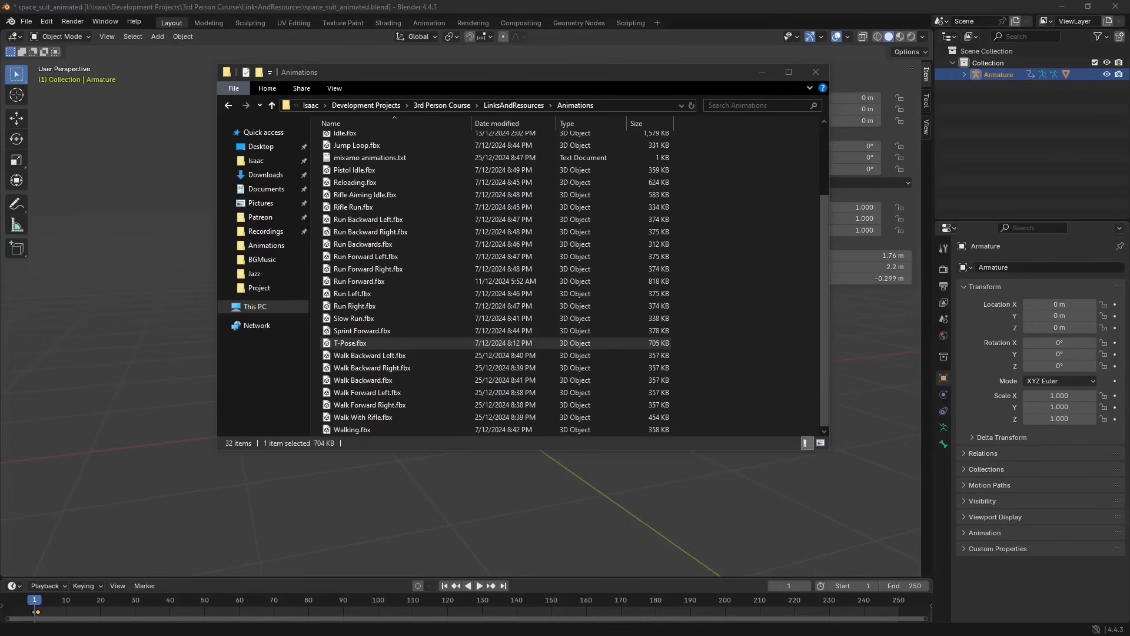
Step: Switch to Blender, move the Animations folder window aside and import Walking.fbx into the scene with the default FBX import settings
left_click_drag(376, 76, 336, 82)
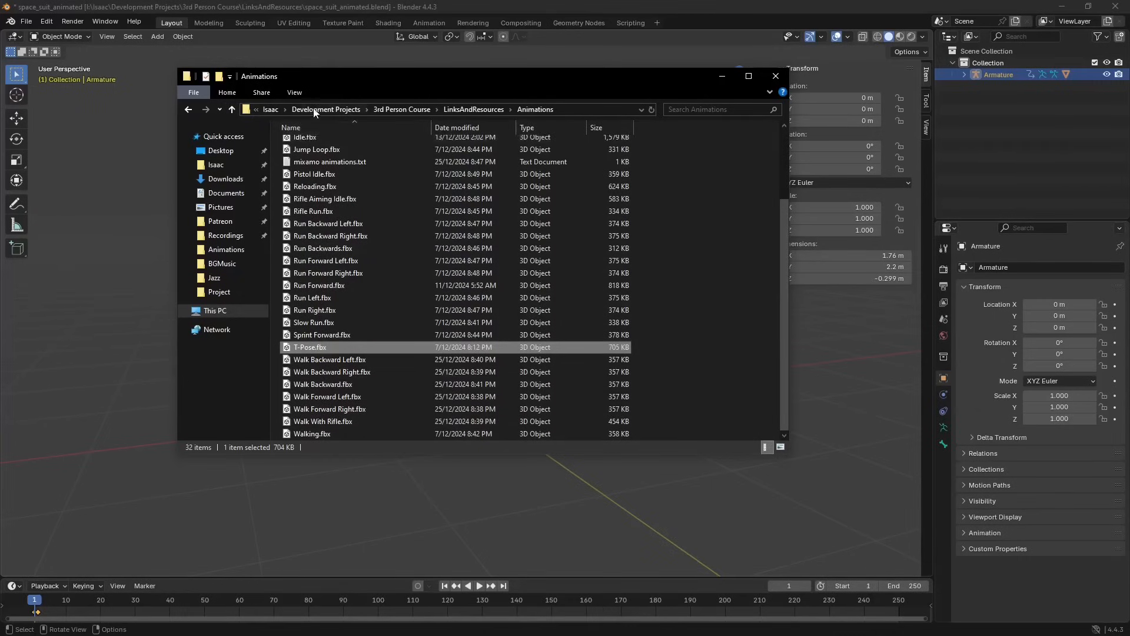
left_click_drag(340, 78, 263, 97)
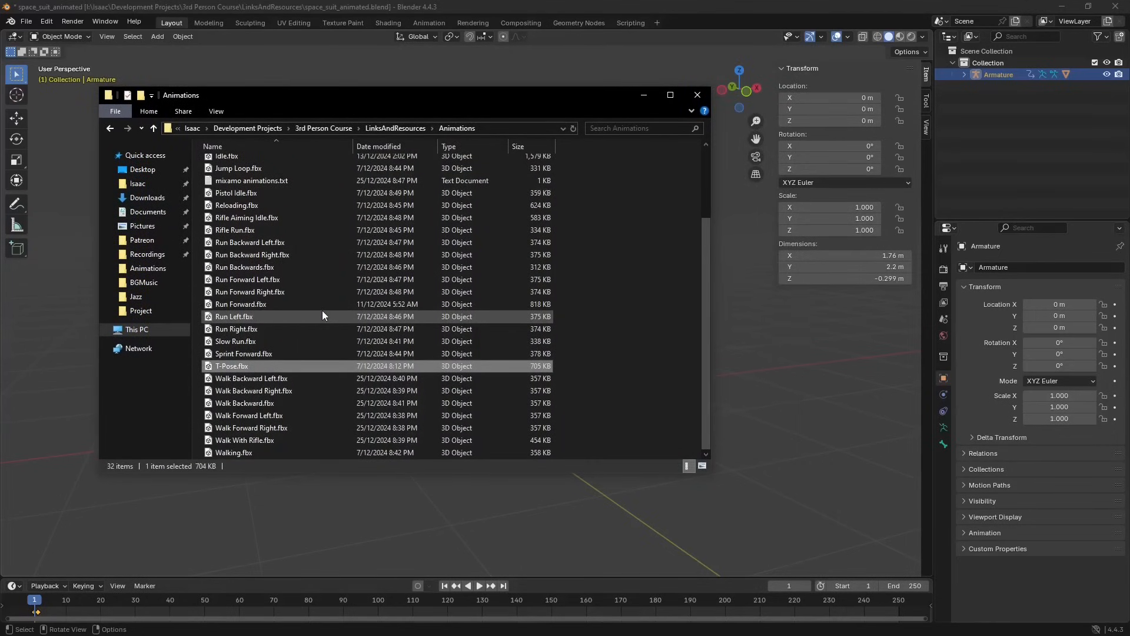
left_click_drag(291, 95, 126, 81)
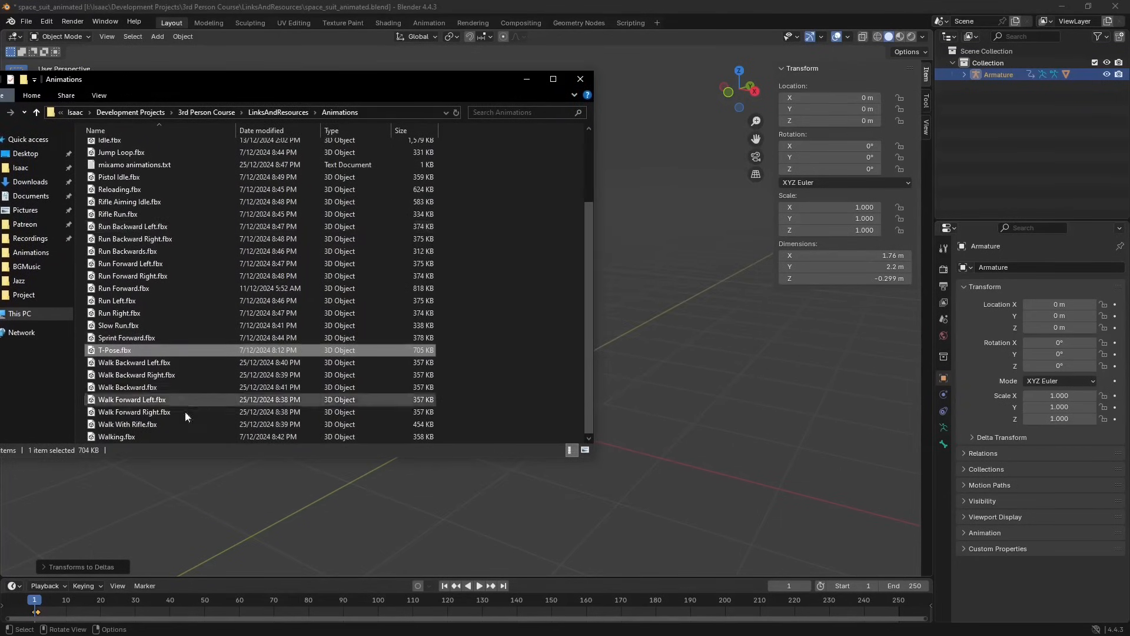
left_click(115, 437)
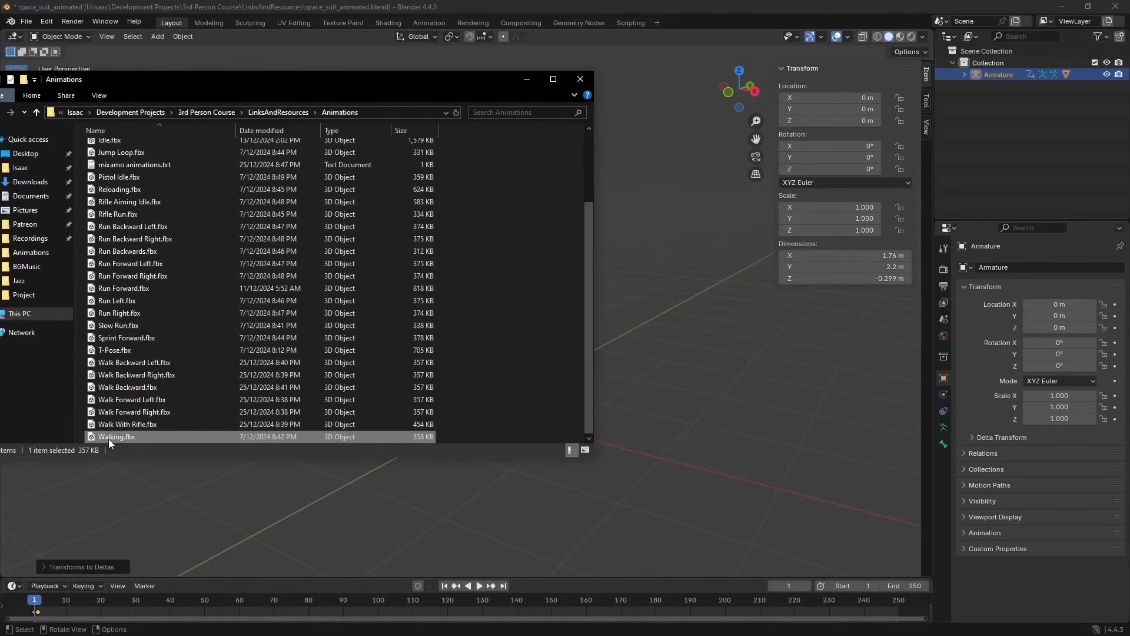
left_click_drag(729, 405, 724, 407)
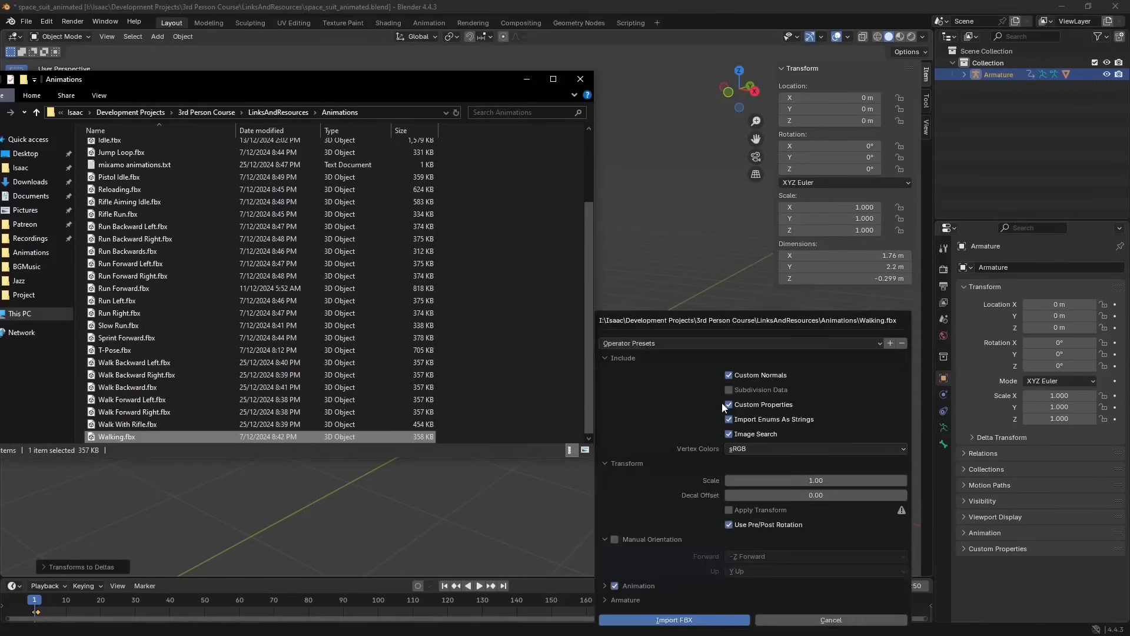
left_click(662, 619)
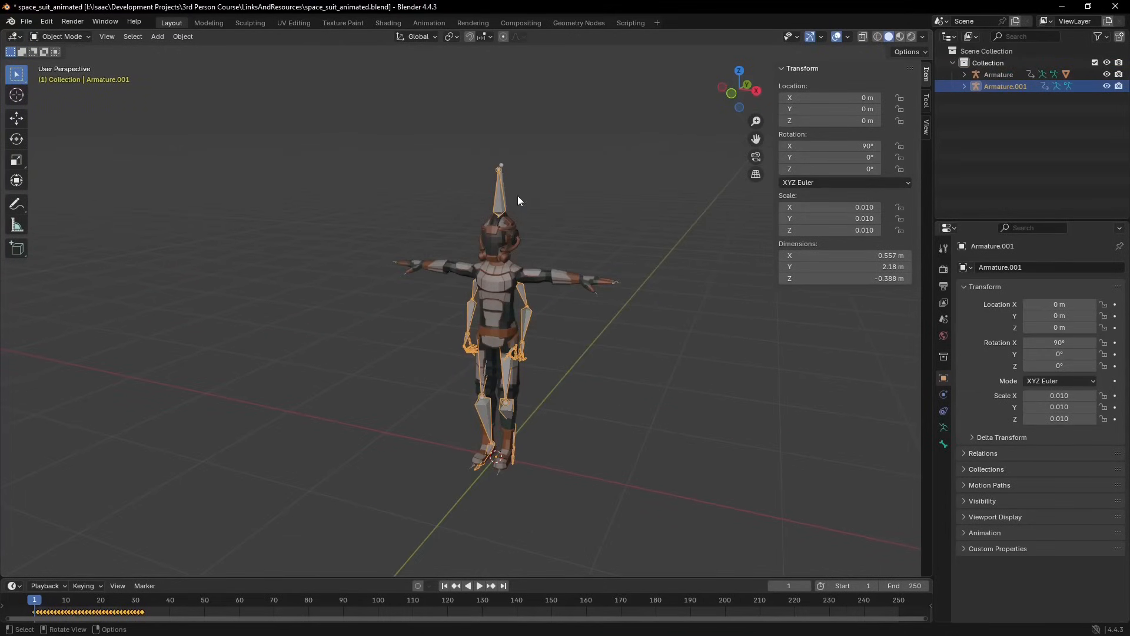
middle_click_drag(496, 222, 515, 226)
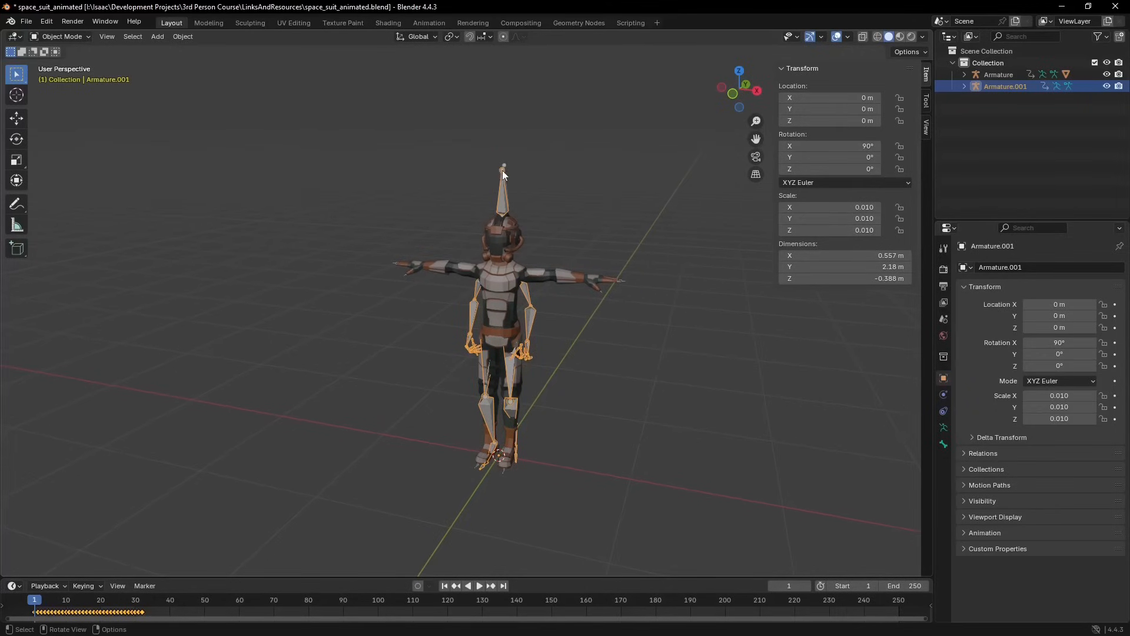
Step: Switch to the Animation workspace and set the viewport to Object Mode with a close view of the character
left_click(436, 21)
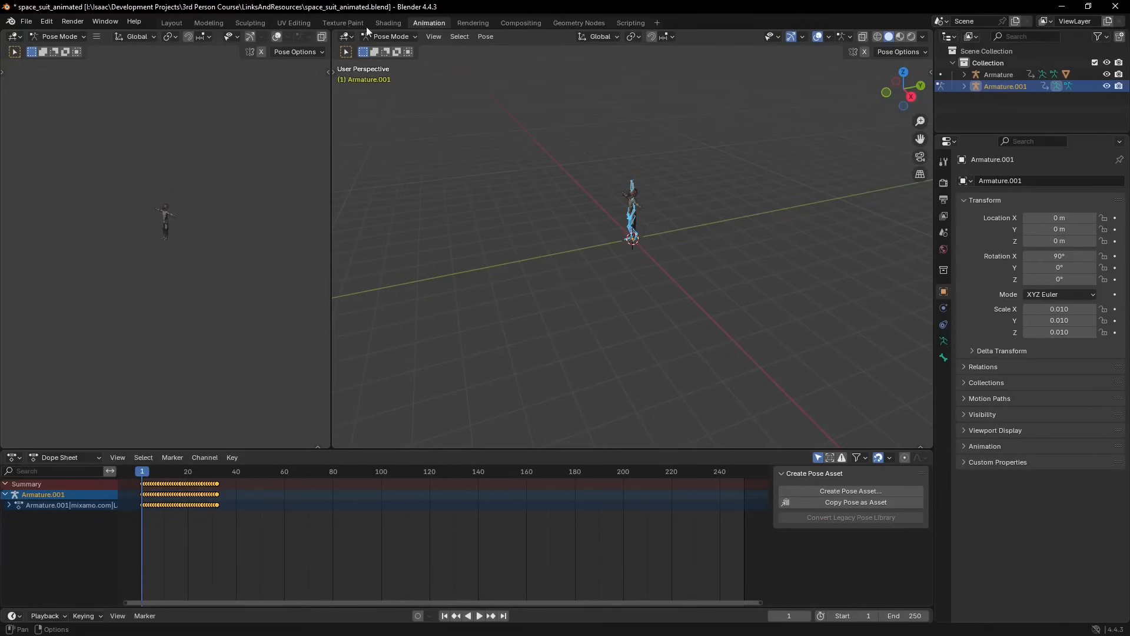
left_click(399, 35)
left_click(397, 48)
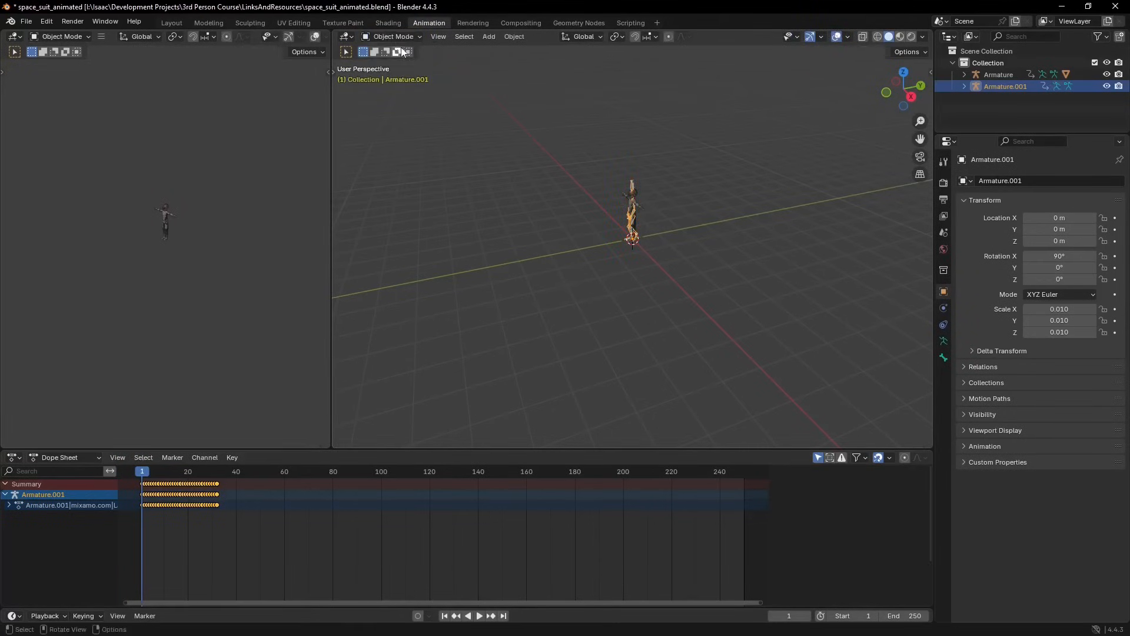
middle_click_drag(583, 203, 697, 210)
scroll(697, 211, "up", 4)
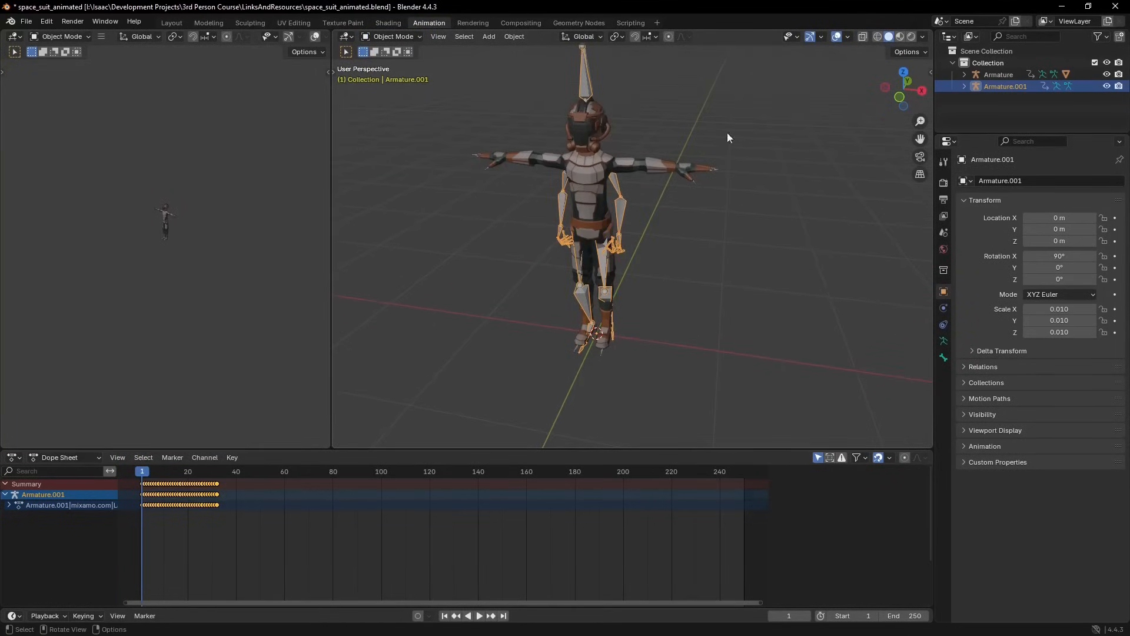
middle_click_drag(708, 133, 710, 127)
Step: Select the original Armature and change the Dope Sheet to the Action Editor
left_click(994, 75)
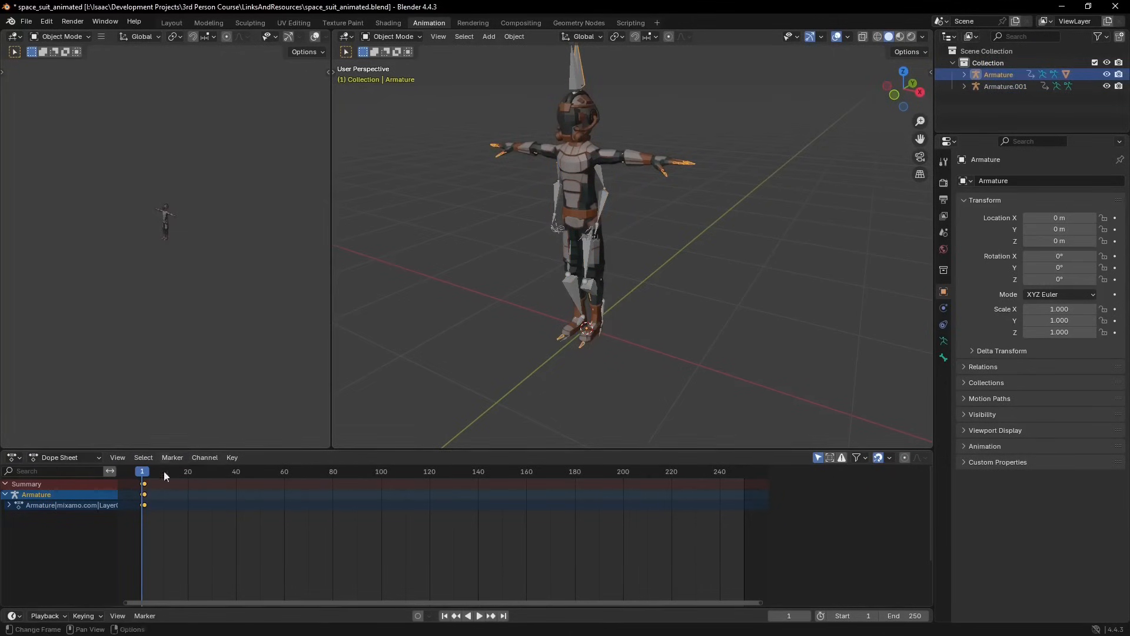
left_click(59, 458)
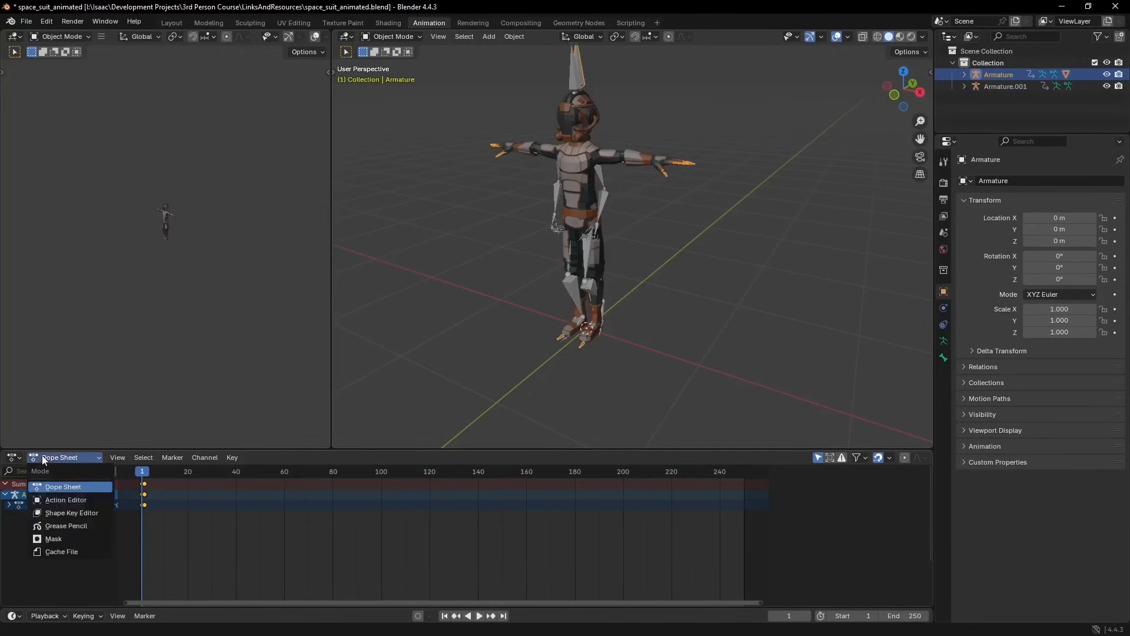
left_click(61, 498)
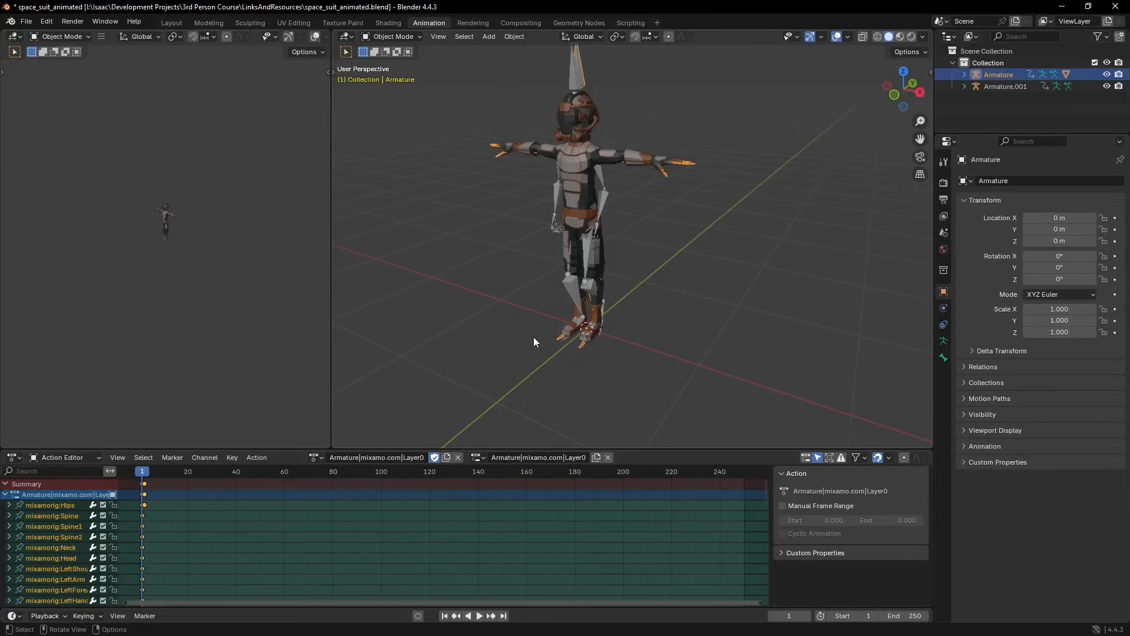
Step: Rename the original Armature's current action as tpose
left_click(313, 458)
left_click(364, 460)
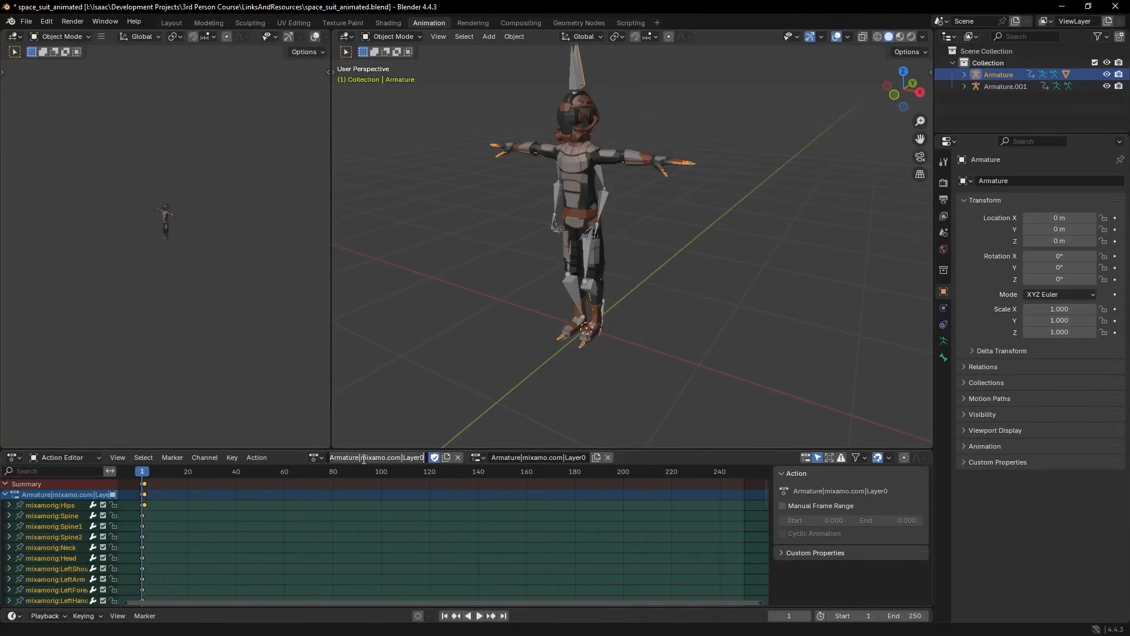
type("tpose")
key("Return")
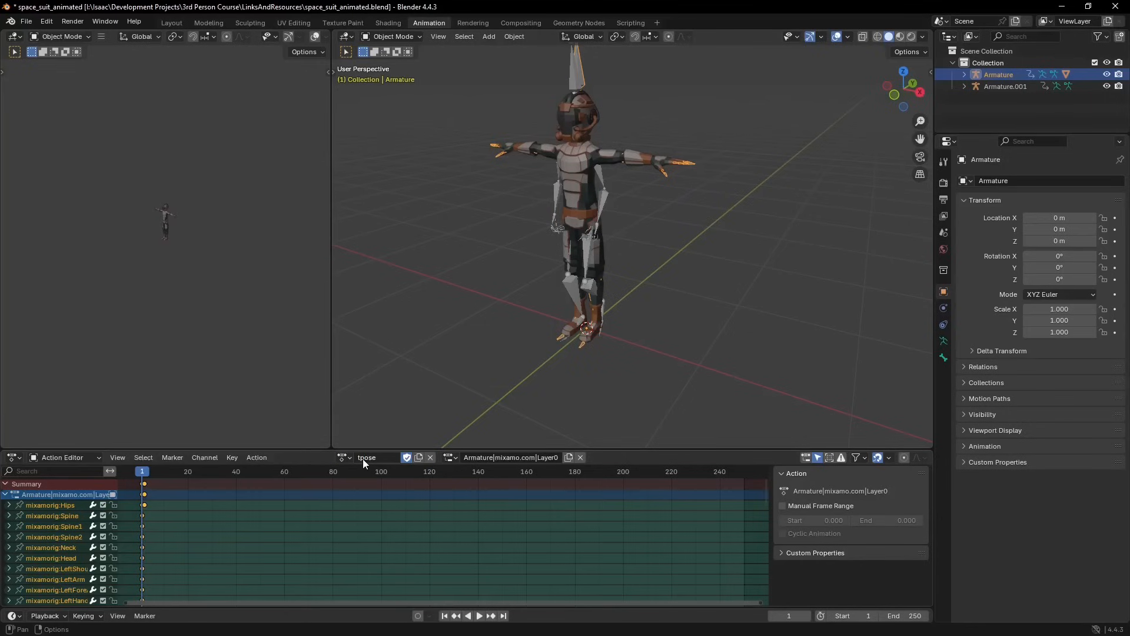
Step: Link the imported Armature.001 walking action to the original Armature and rename the action as walking_forward
left_click(343, 457)
left_click(400, 475)
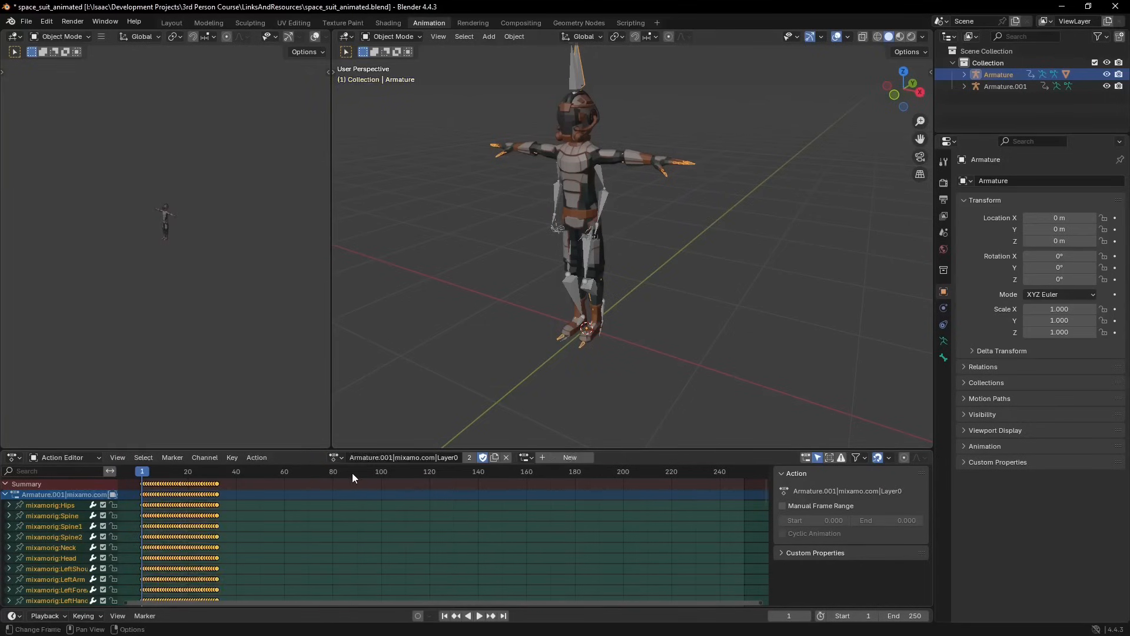
middle_click_drag(631, 81, 391, 308)
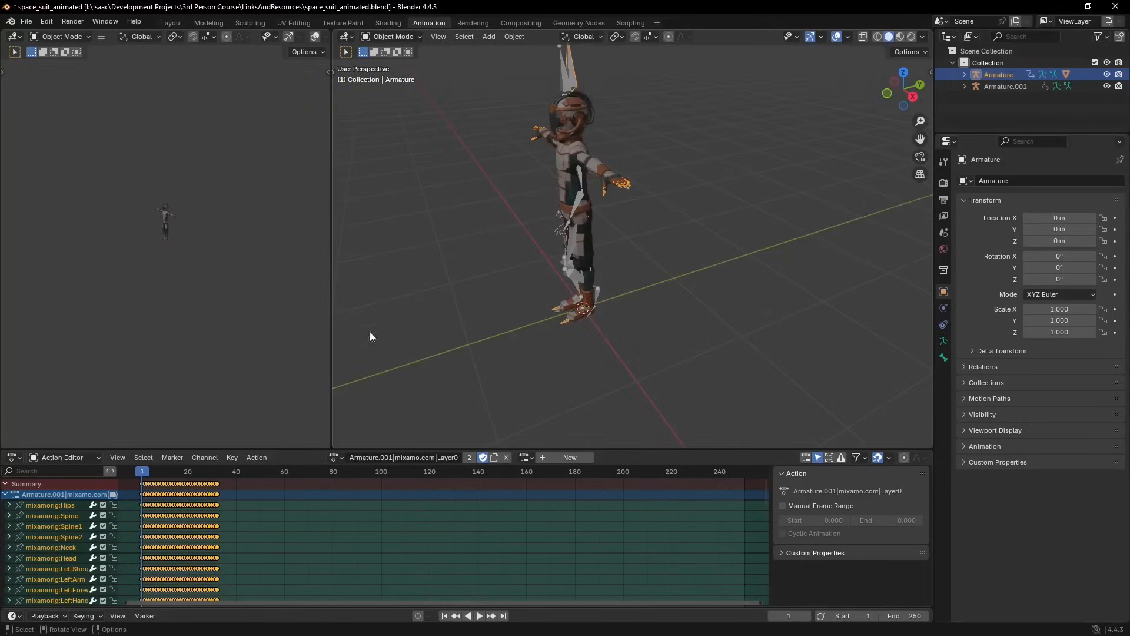
double_click(428, 458)
type("walking_forward")
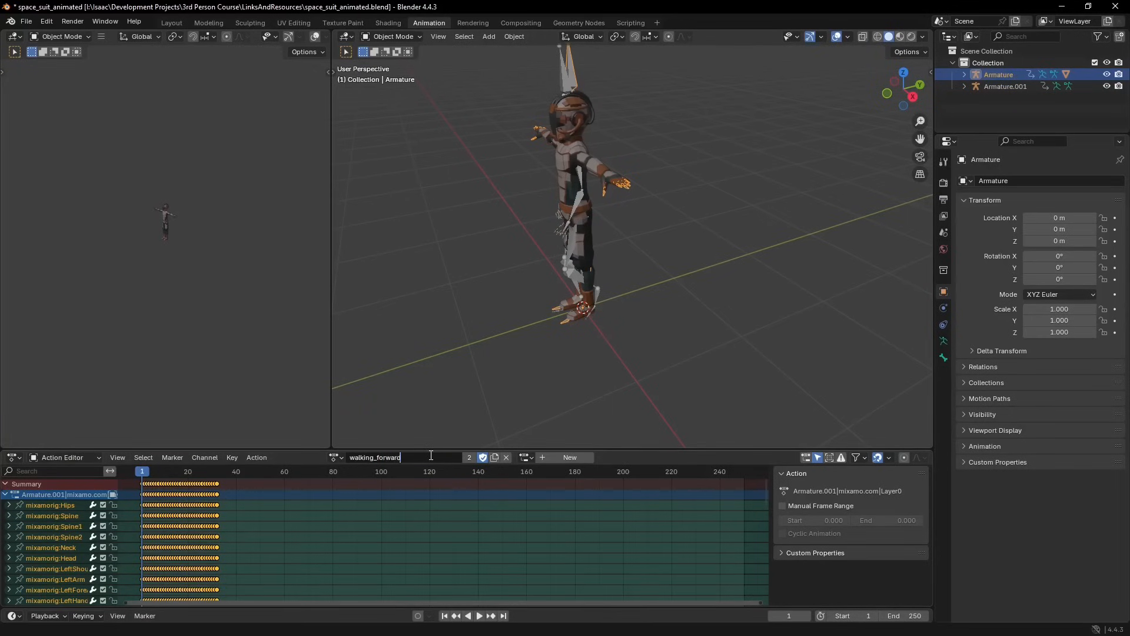
key("Return")
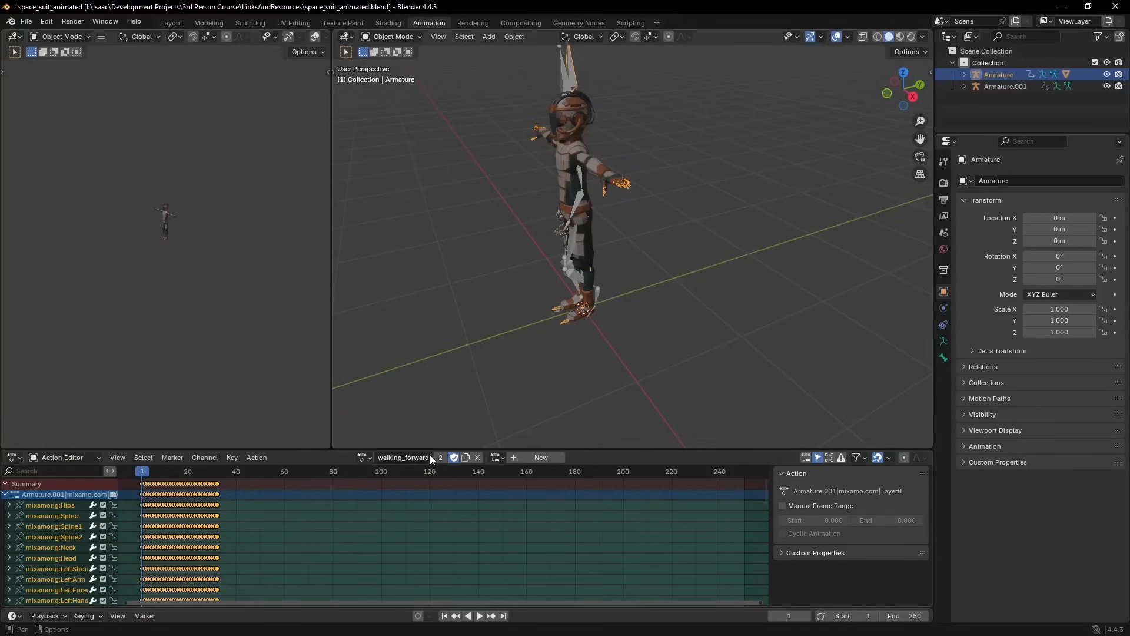
Step: Assign the slot Armature.001|mixamo.com|Layer0 to the Armature for walking_forward and scrub through the walk to frame 32
middle_click_drag(486, 422, 550, 248)
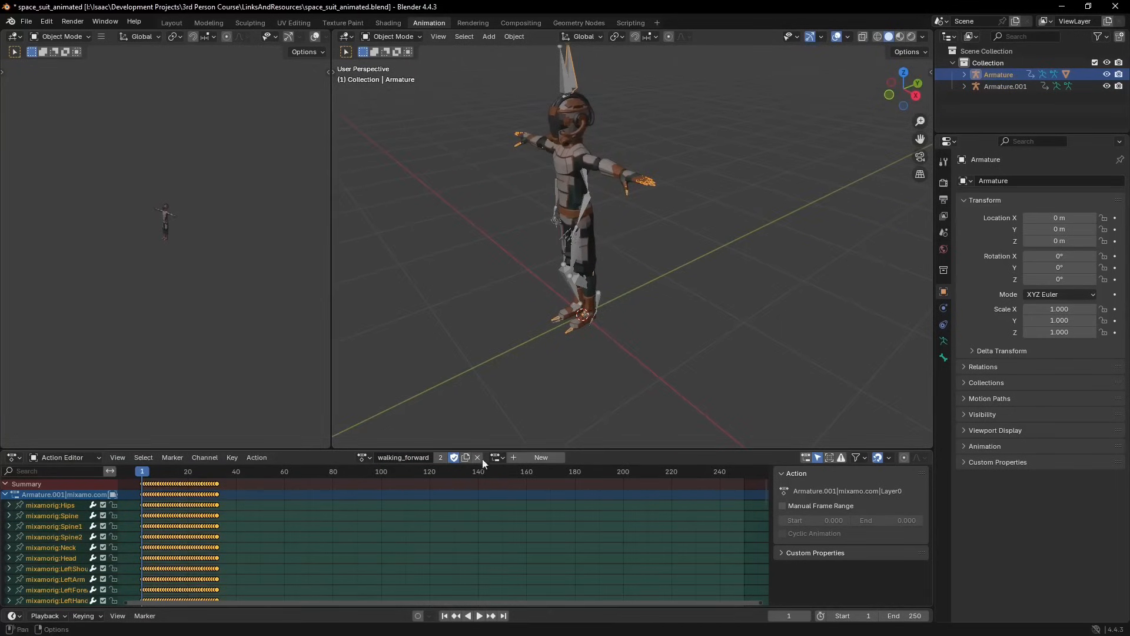
left_click(502, 457)
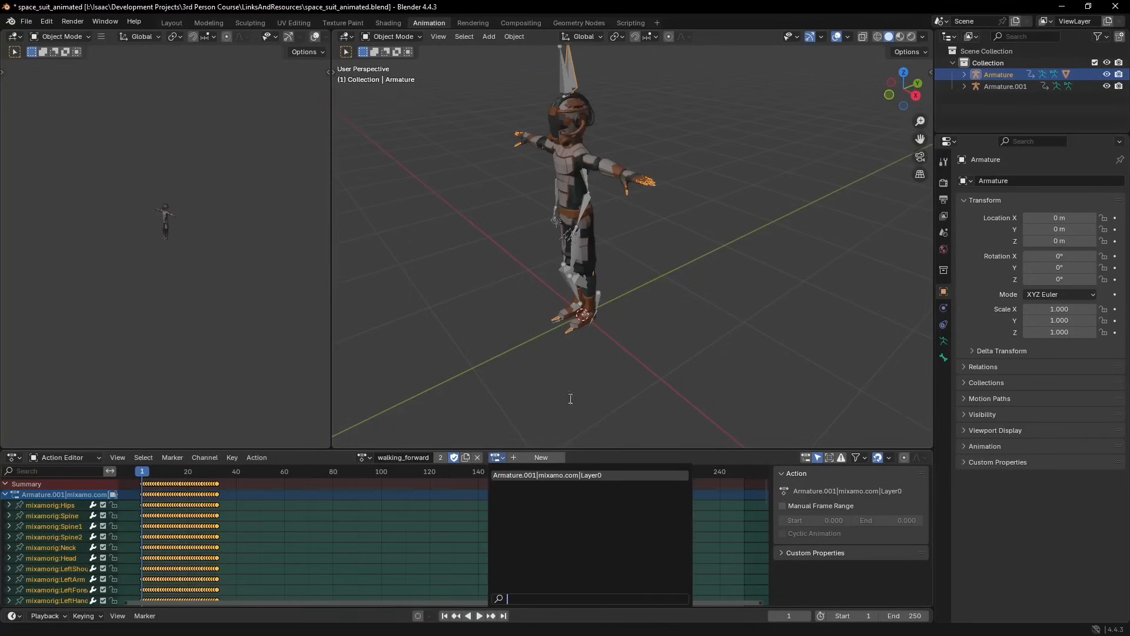
left_click(497, 430)
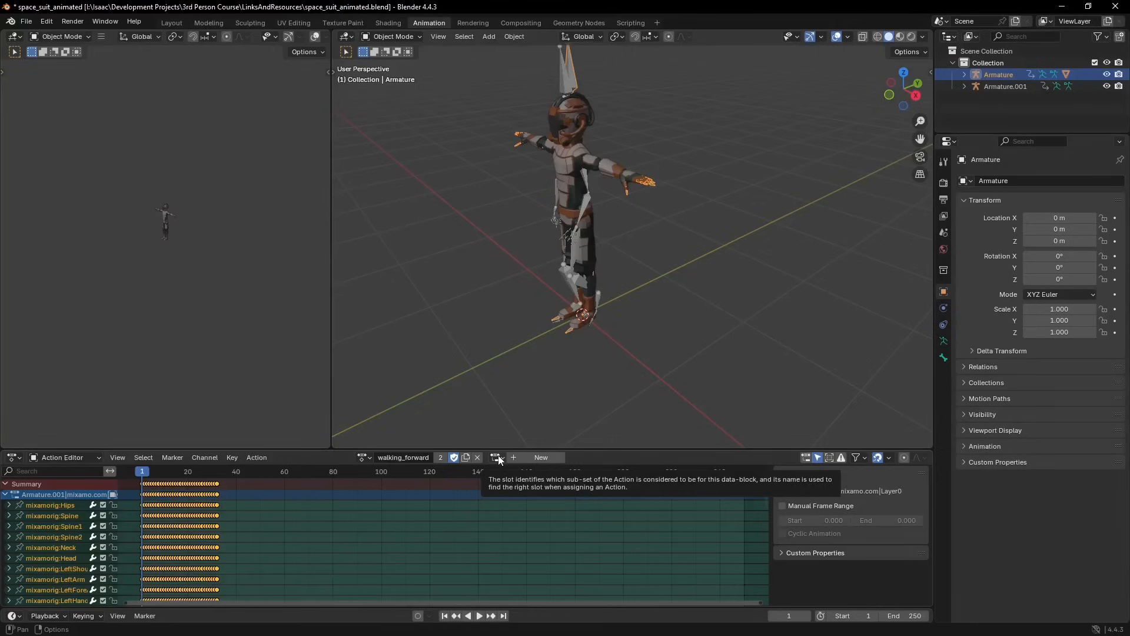
left_click(497, 458)
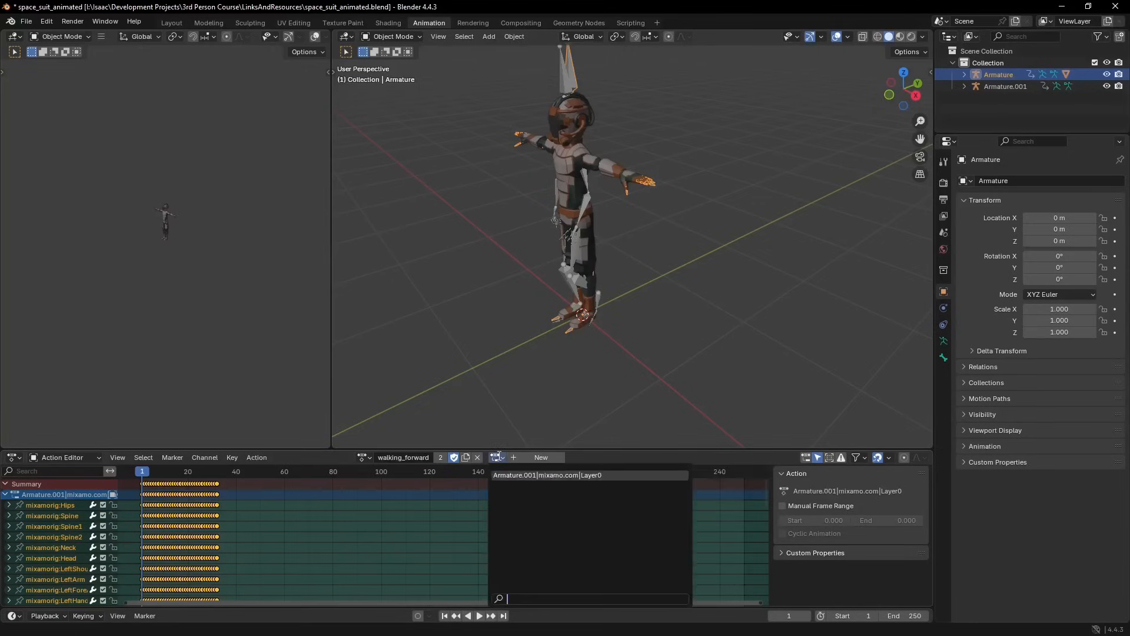
left_click(557, 475)
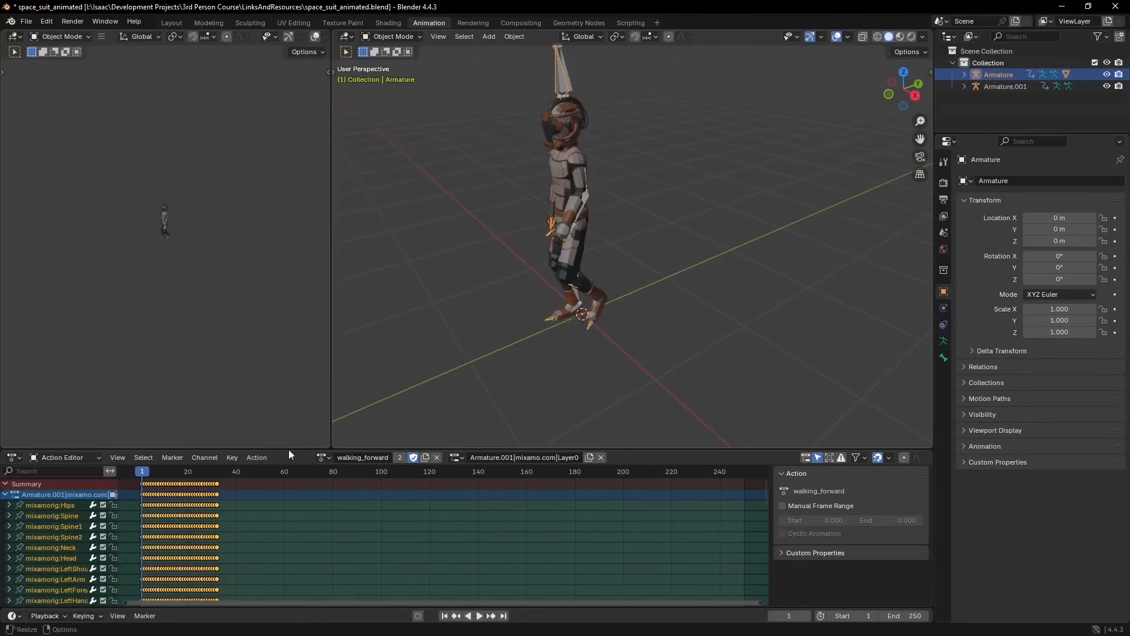
left_click_drag(133, 468, 217, 483)
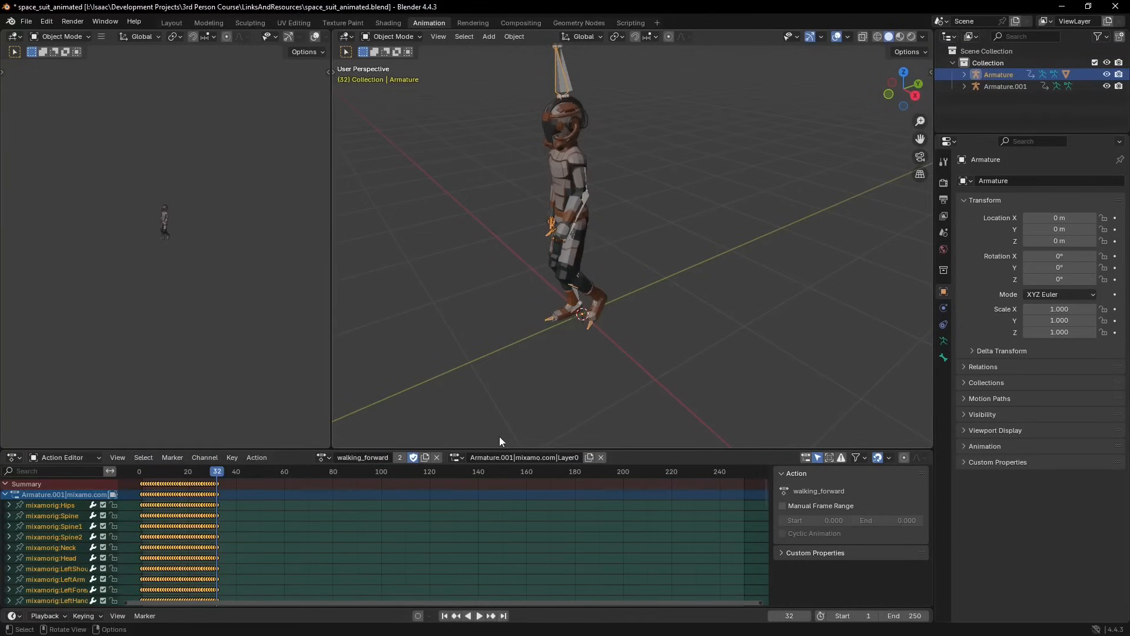
Step: Delete the imported Armature.001 object and select the original Armature again
left_click(1010, 86)
key("x")
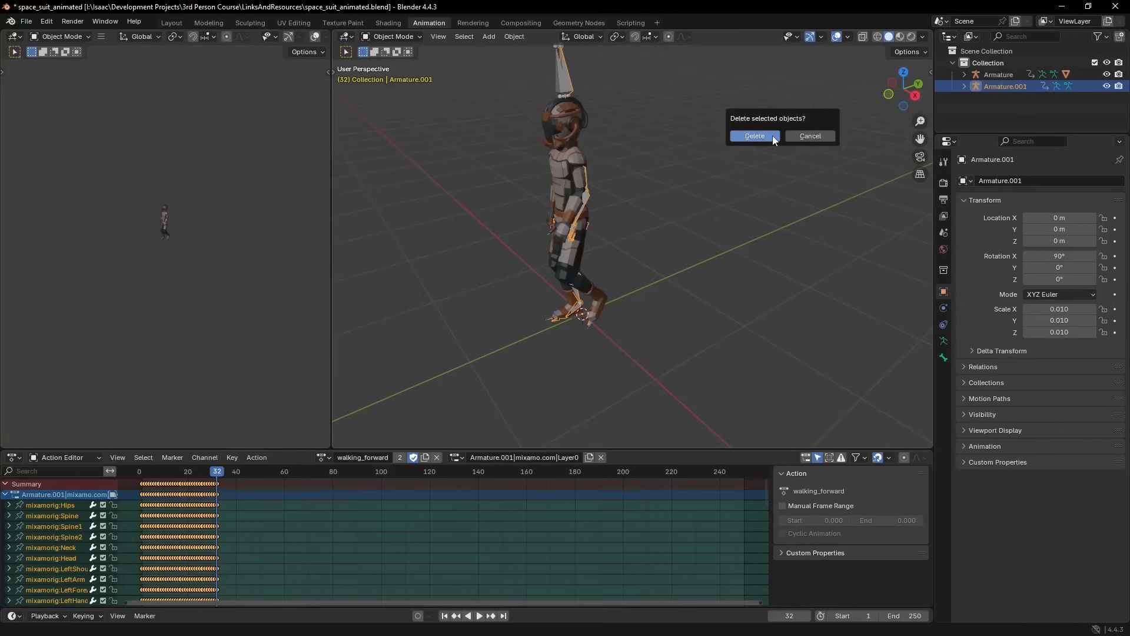
left_click(772, 135)
left_click(559, 69)
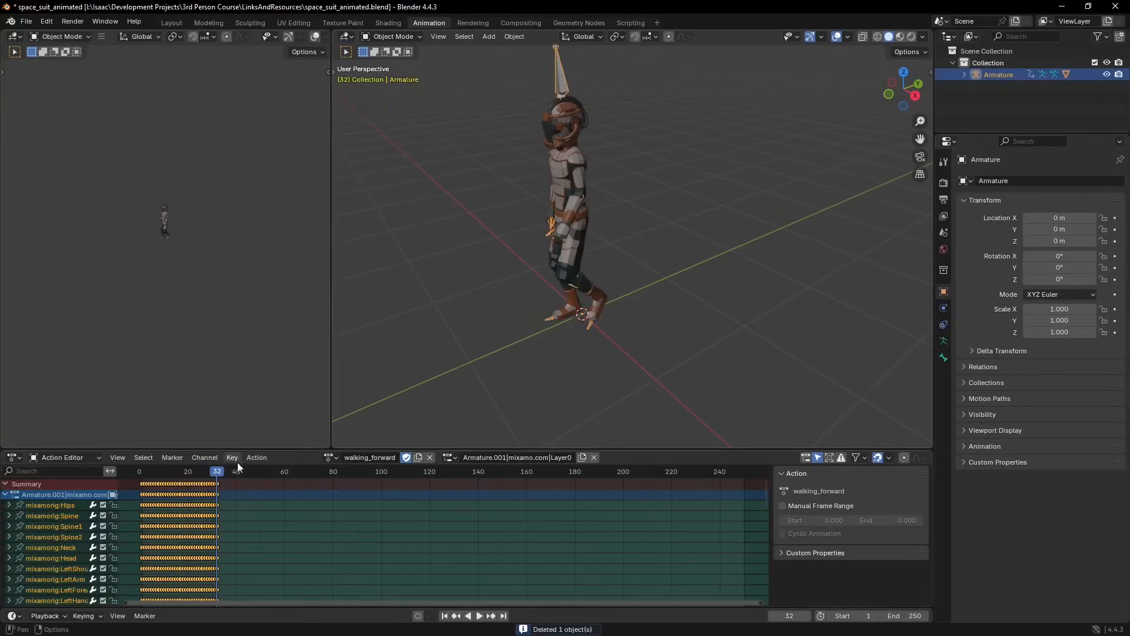
Step: Scrub back to the timeline's start and switch the Armature to the tpose action with the slot Armature|mixamo.com|Layer0
left_click_drag(215, 471, 137, 478)
left_click(329, 457)
left_click(341, 478)
left_click(483, 457)
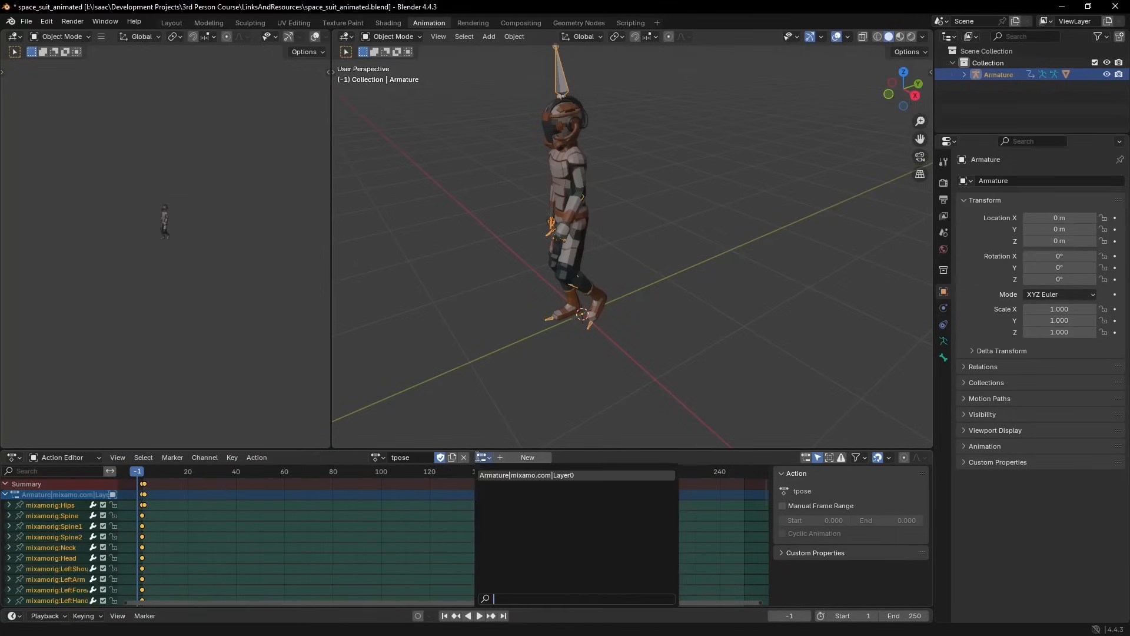
left_click(500, 476)
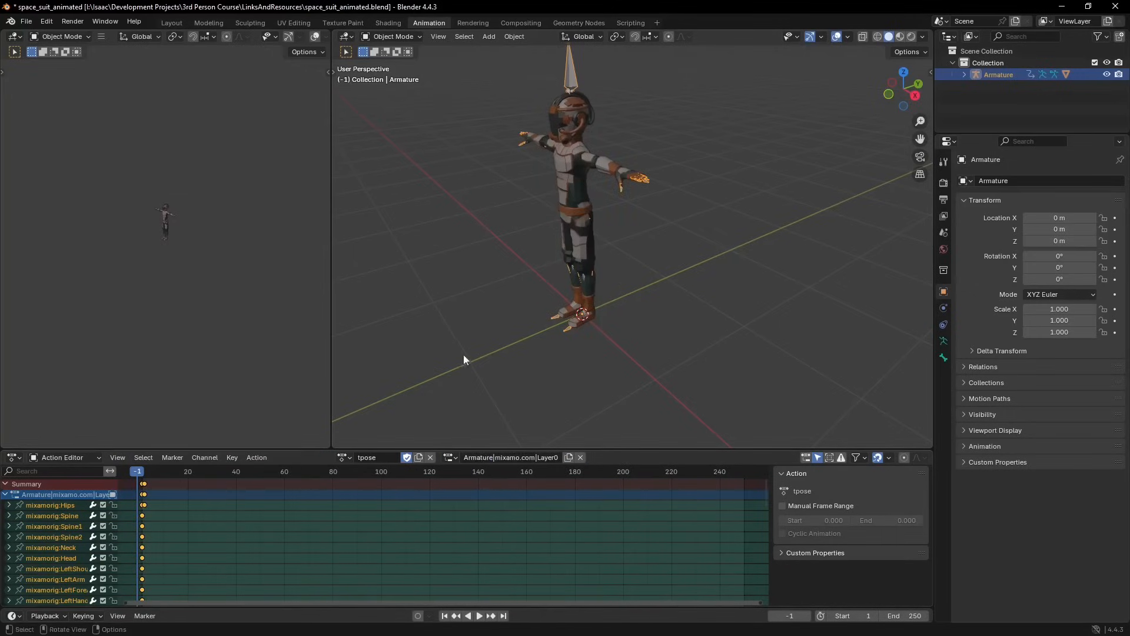
Step: Switch the Armature to the walking_forward action and assign its Armature.001|mixamo.com|Layer0 slot
left_click(345, 457)
left_click(369, 486)
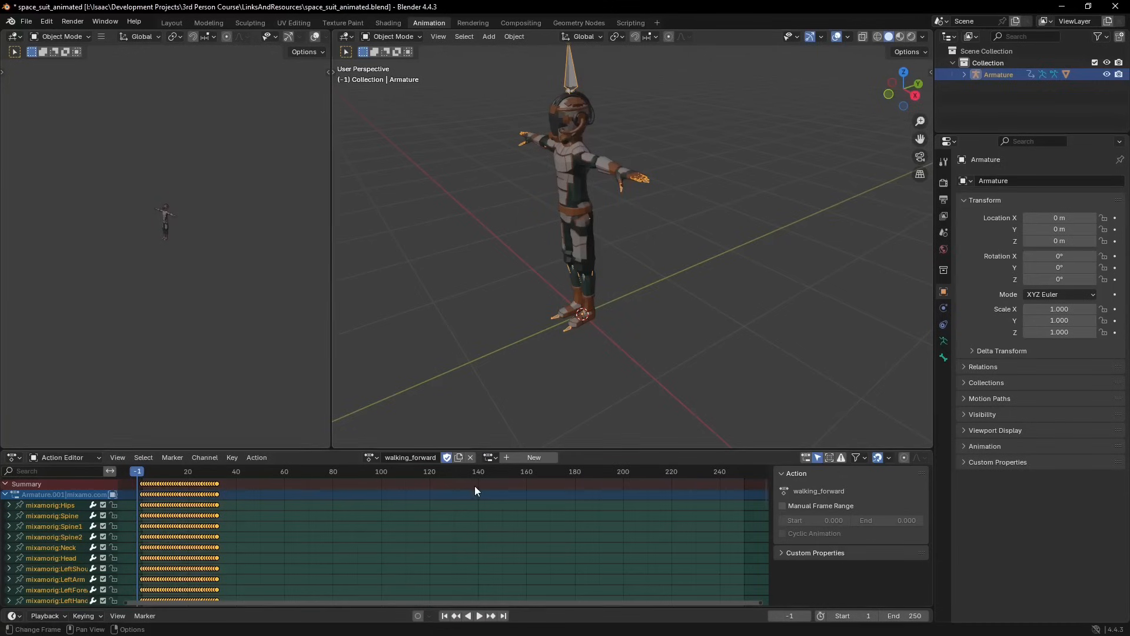
left_click(490, 457)
left_click(496, 475)
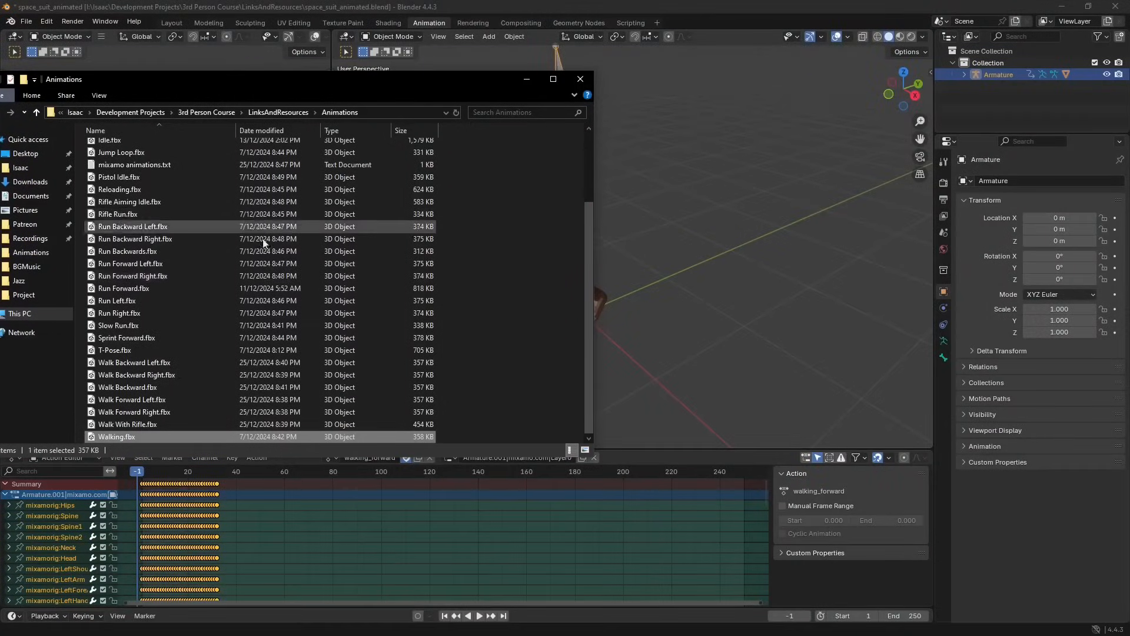
Step: Import the other 29 FBX files from the Animations folder with default settings, leaving out mixamo animations.txt, T-Pose.fbx and Walking.fbx
scroll(262, 229, "up", 3)
left_click(141, 147)
scroll(138, 189, "down", 3)
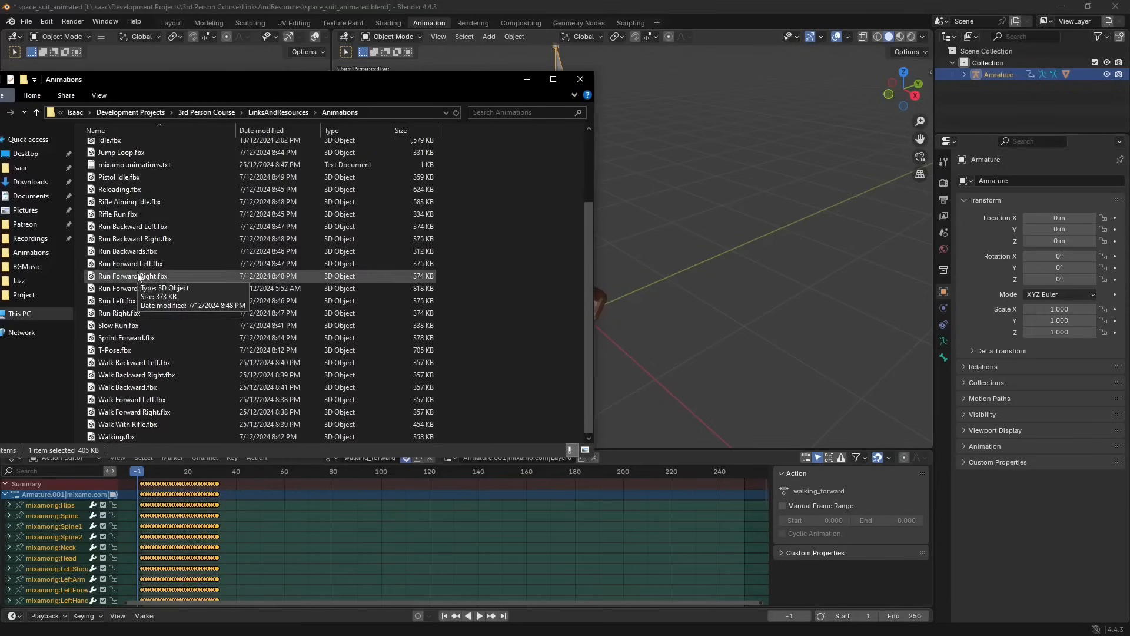
left_click(125, 436, "shift")
scroll(103, 330, "up", 3)
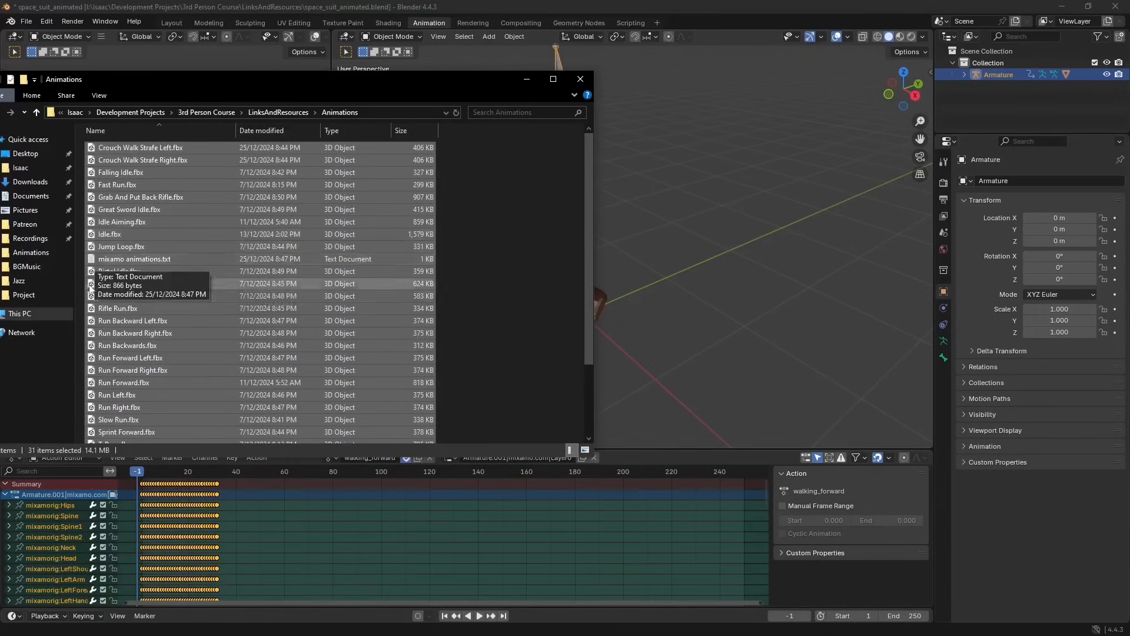
left_click(118, 259, "ctrl")
scroll(131, 334, "down", 3)
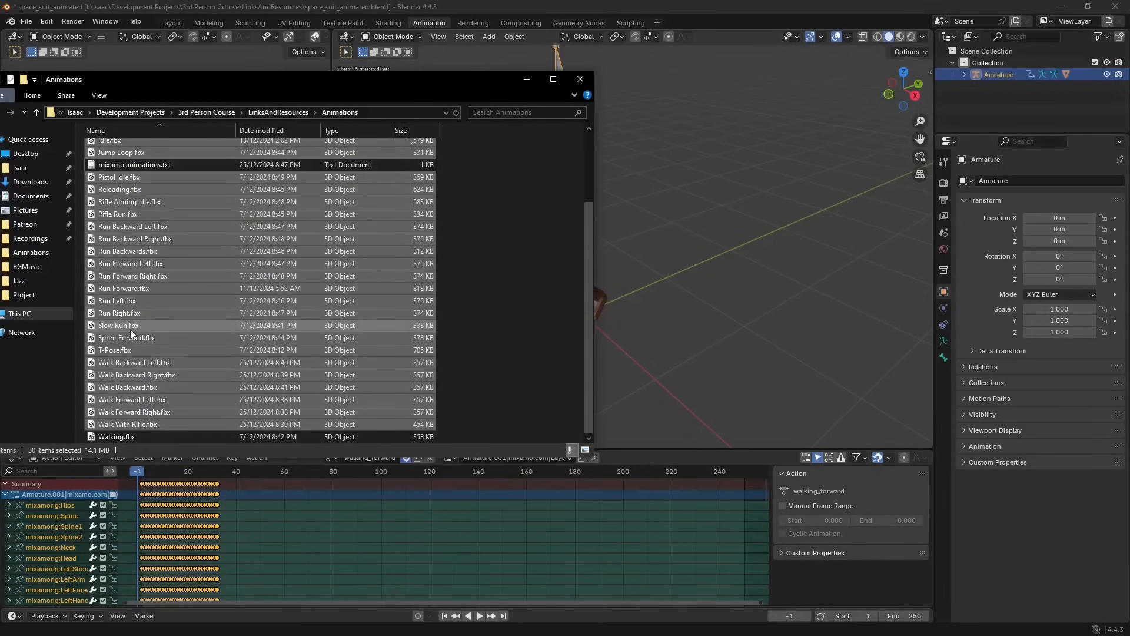
left_click(115, 350, "ctrl")
left_click_drag(98, 211, 739, 274)
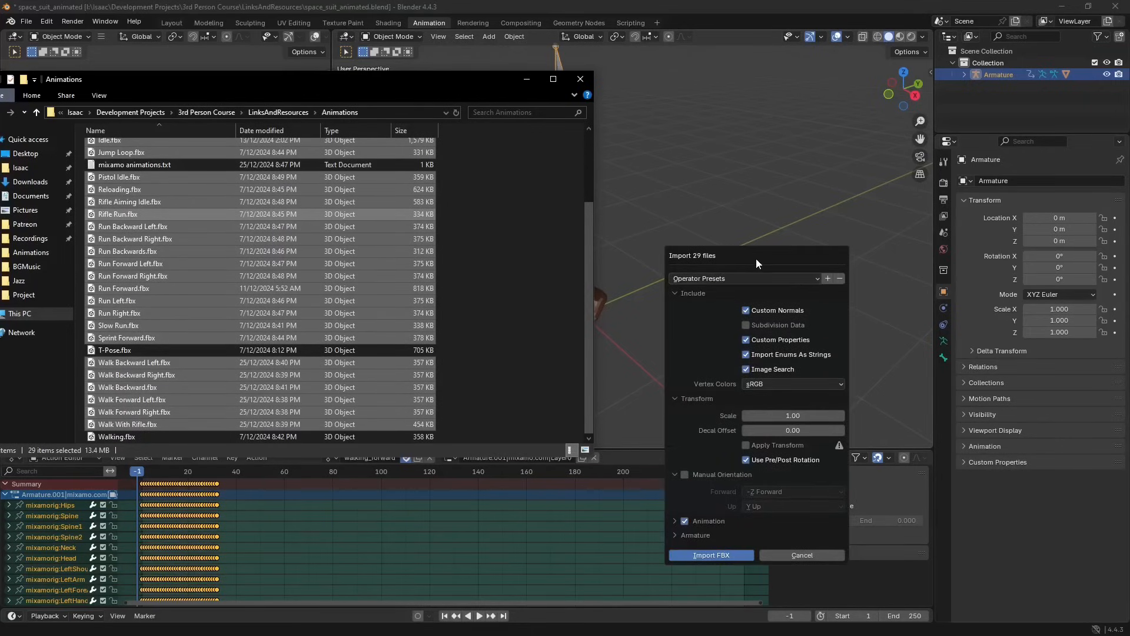
left_click(723, 553)
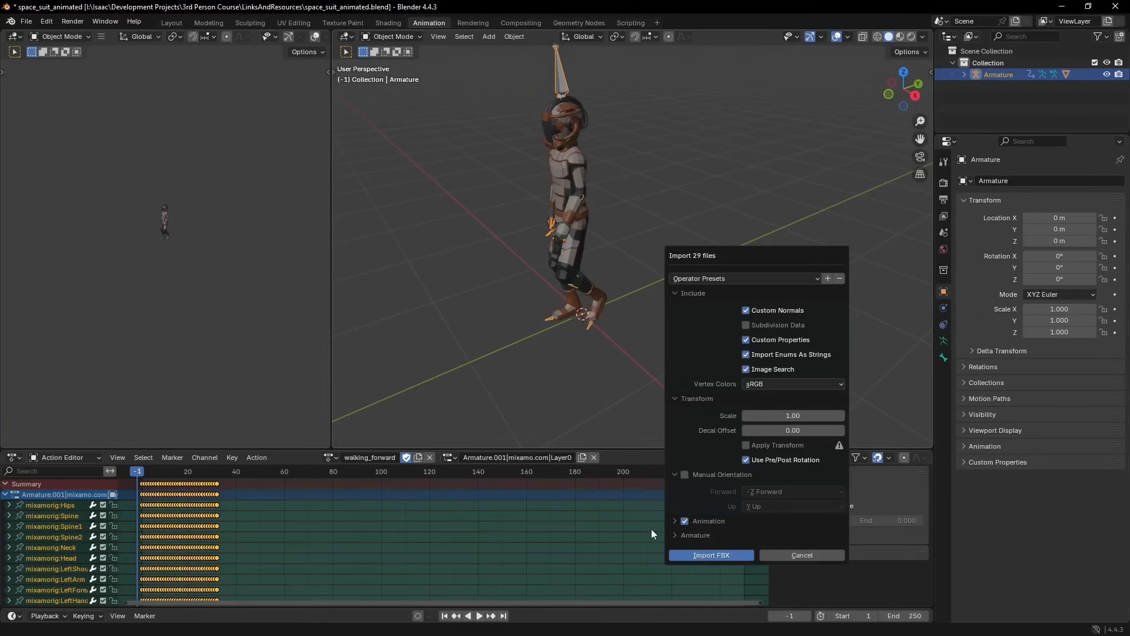
Step: Delete all the imported armatures from Armature.001 through Armature.029, keeping the original Armature
middle_click_drag(594, 265, 632, 234)
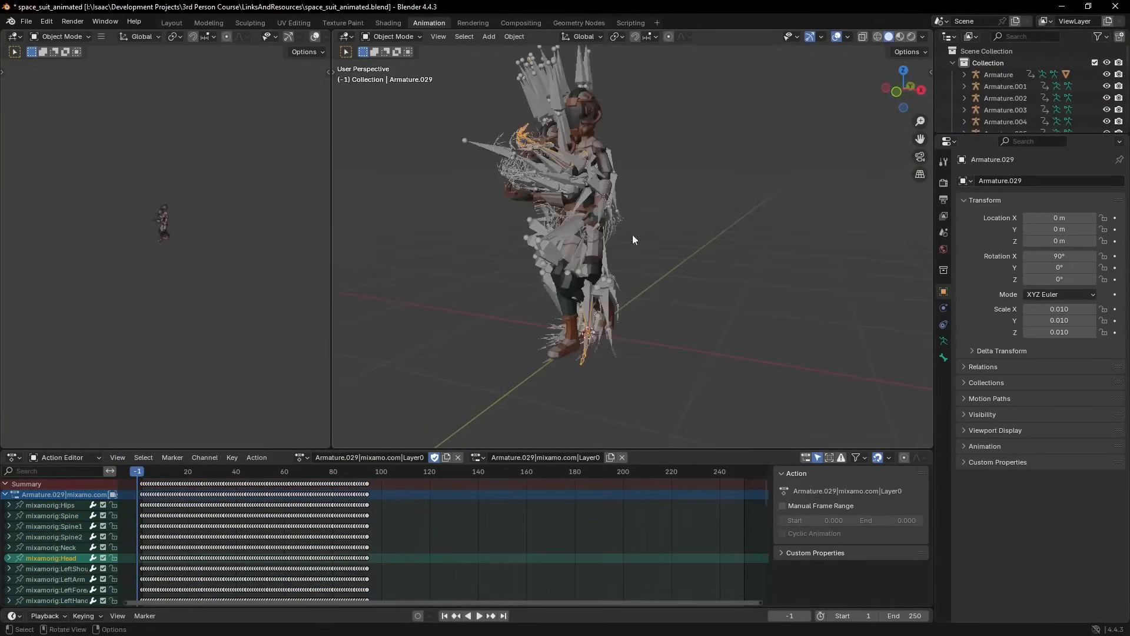
left_click(1008, 85)
scroll(977, 109, "down", 10)
left_click(1001, 120, "shift")
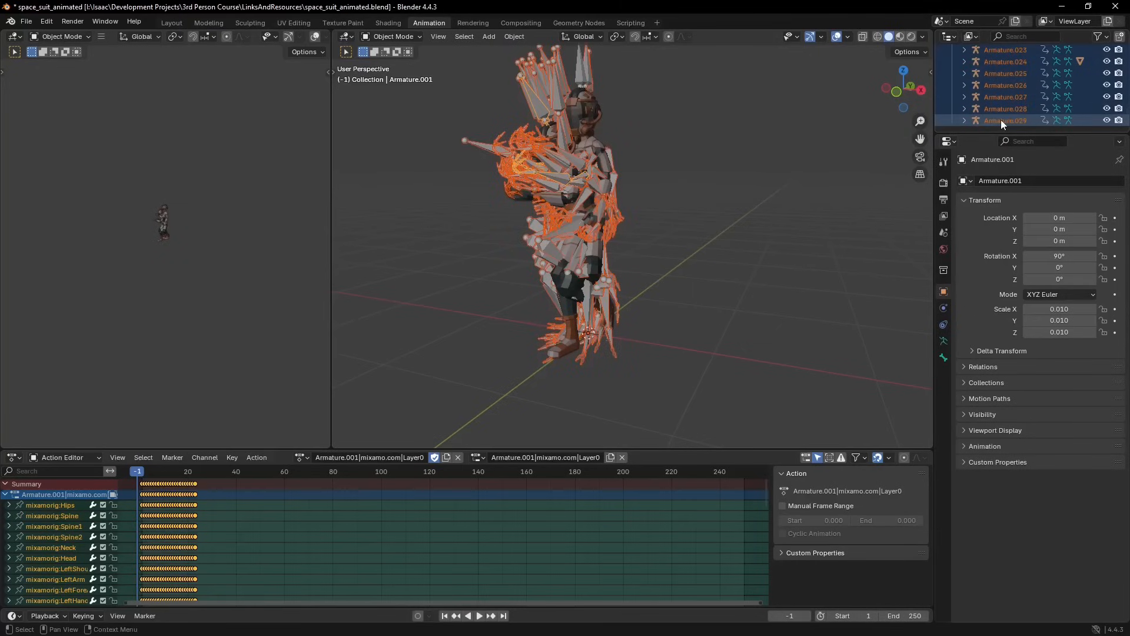
scroll(997, 104, "up", 5)
scroll(1034, 82, "up", 4)
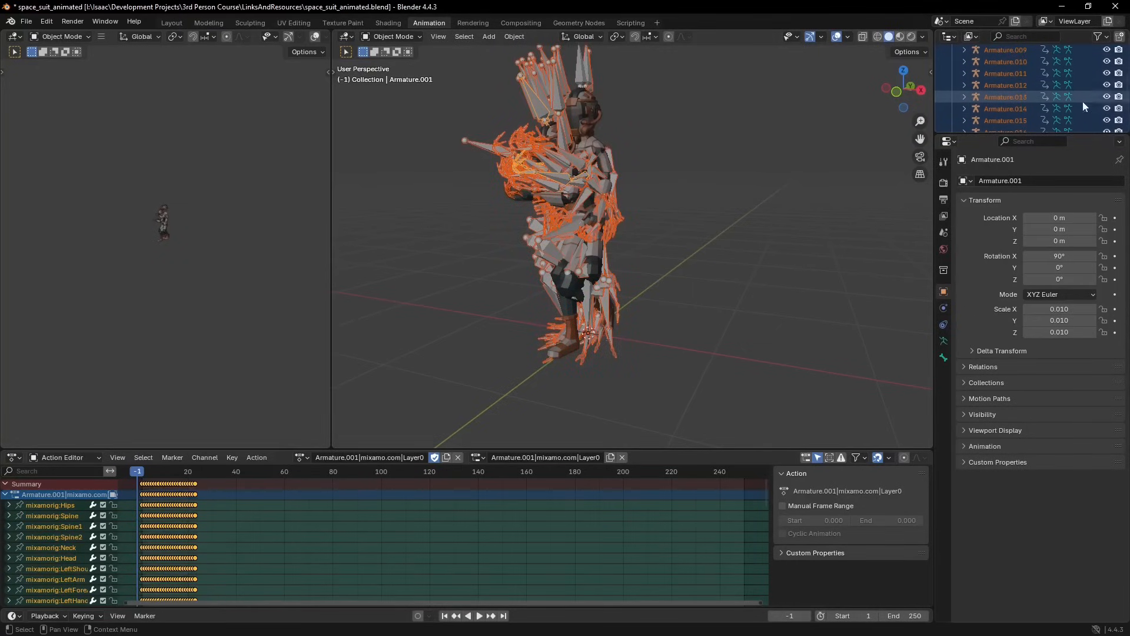
key("x")
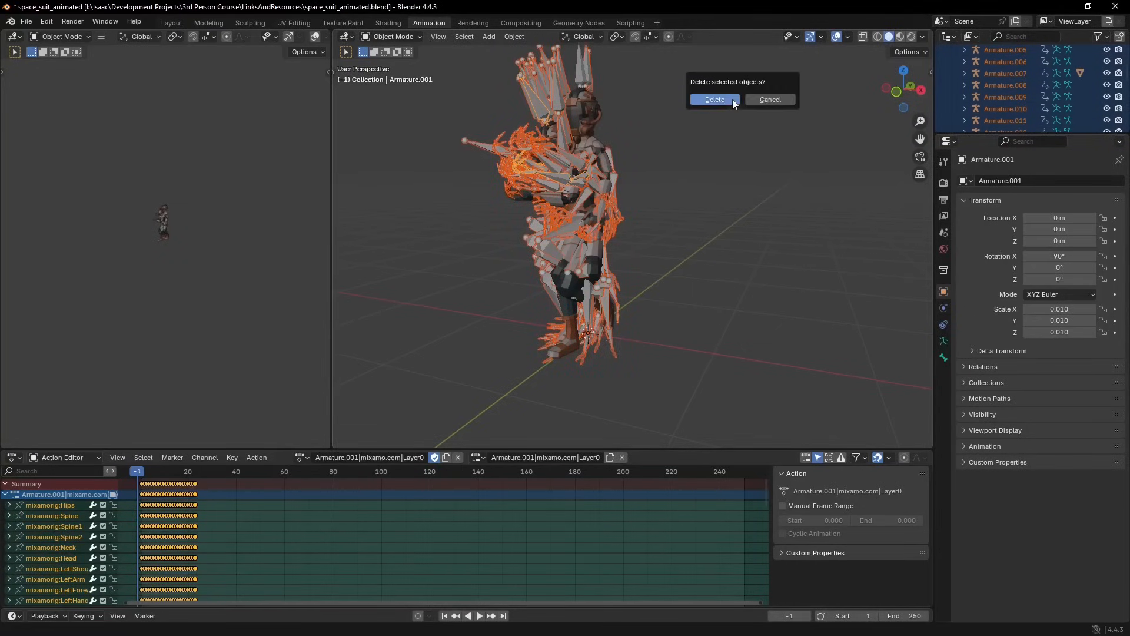
left_click(733, 98)
Step: Delete the two leftover imported objects listed below the original Armature
left_click(1006, 85)
left_click(1002, 98, "shift")
key("x")
left_click(830, 98)
middle_click_drag(825, 139, 691, 194)
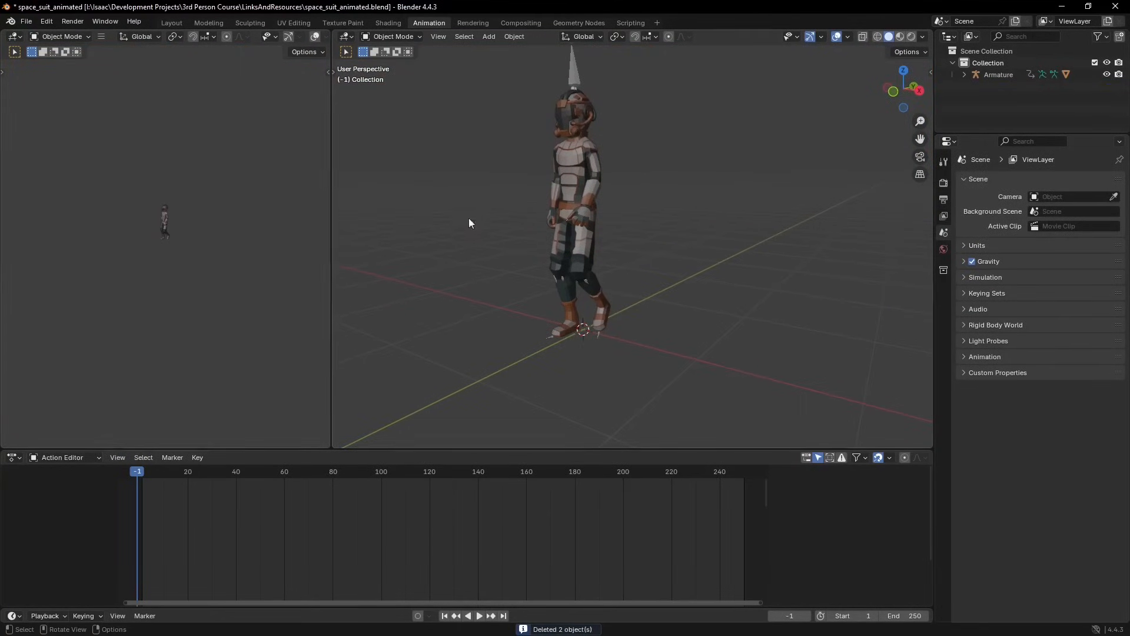
Step: Select the Armature and link the Armature.029|mixamo.com|Layer0 action together with its slot of the same name
left_click(567, 70)
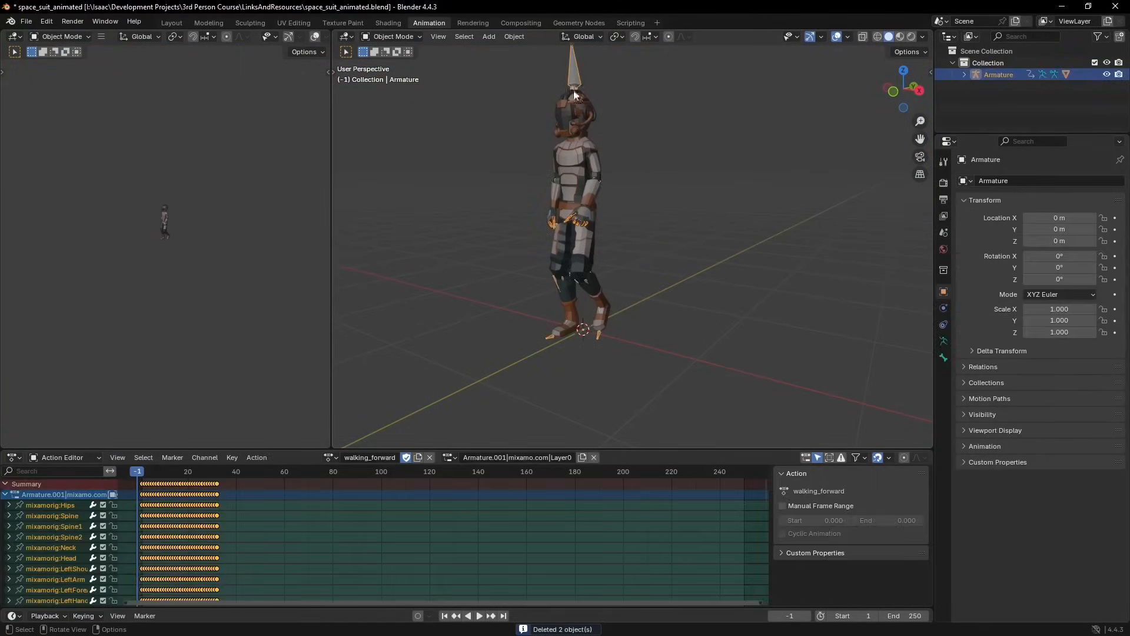
left_click(334, 457)
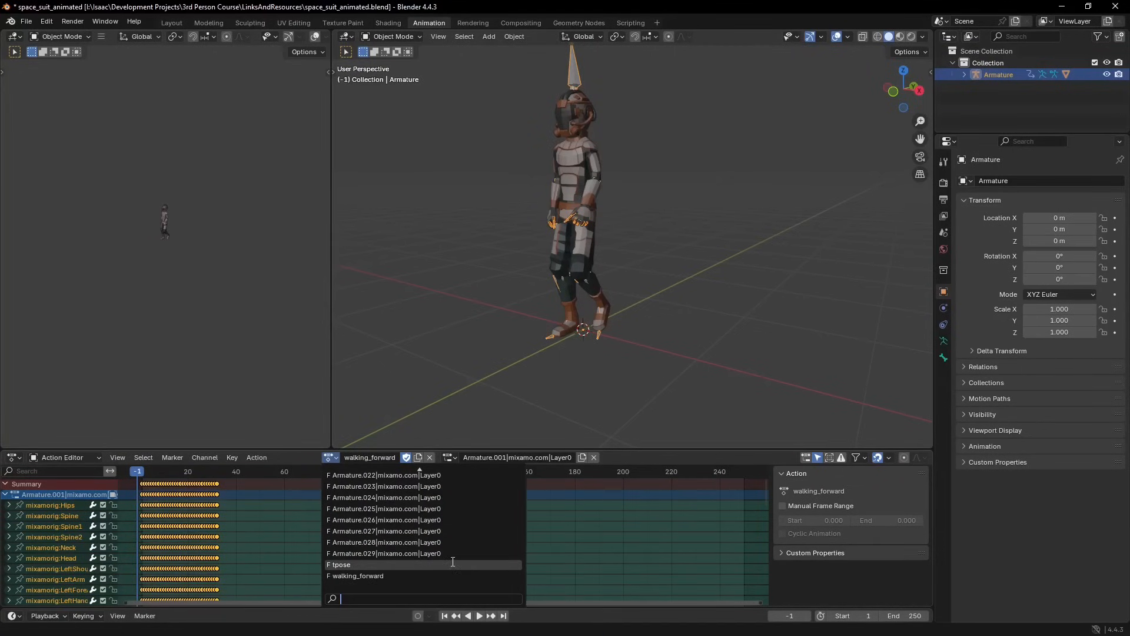
left_click(424, 554)
left_click(517, 458)
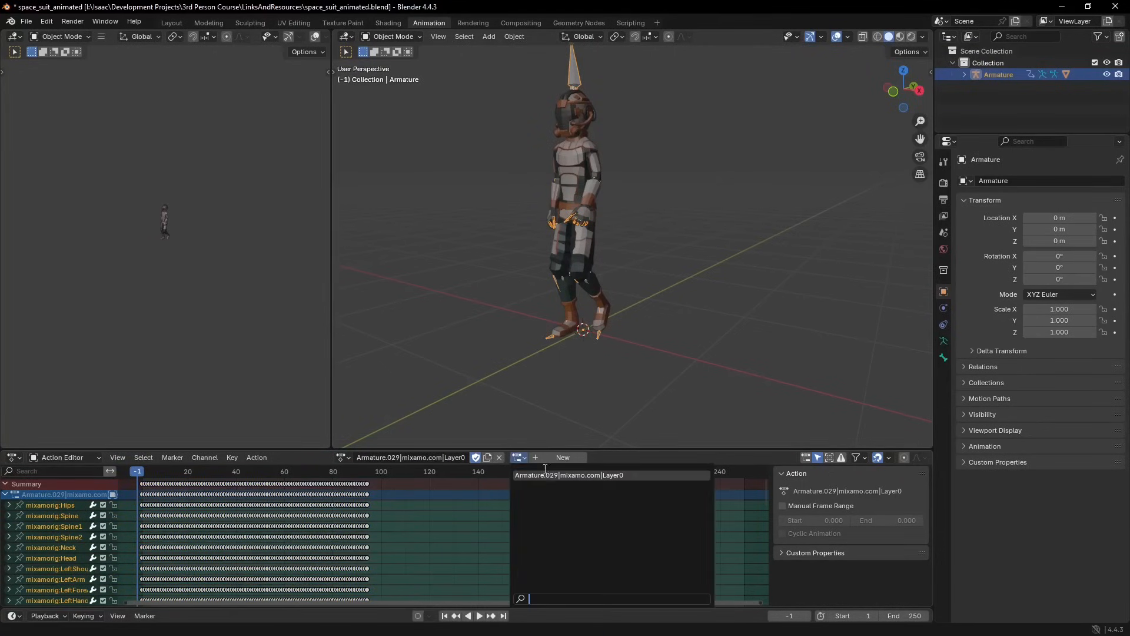
left_click(540, 482)
Step: Scrub the linked animation to frame 65 and examine the character's pose up close from another side
key("space")
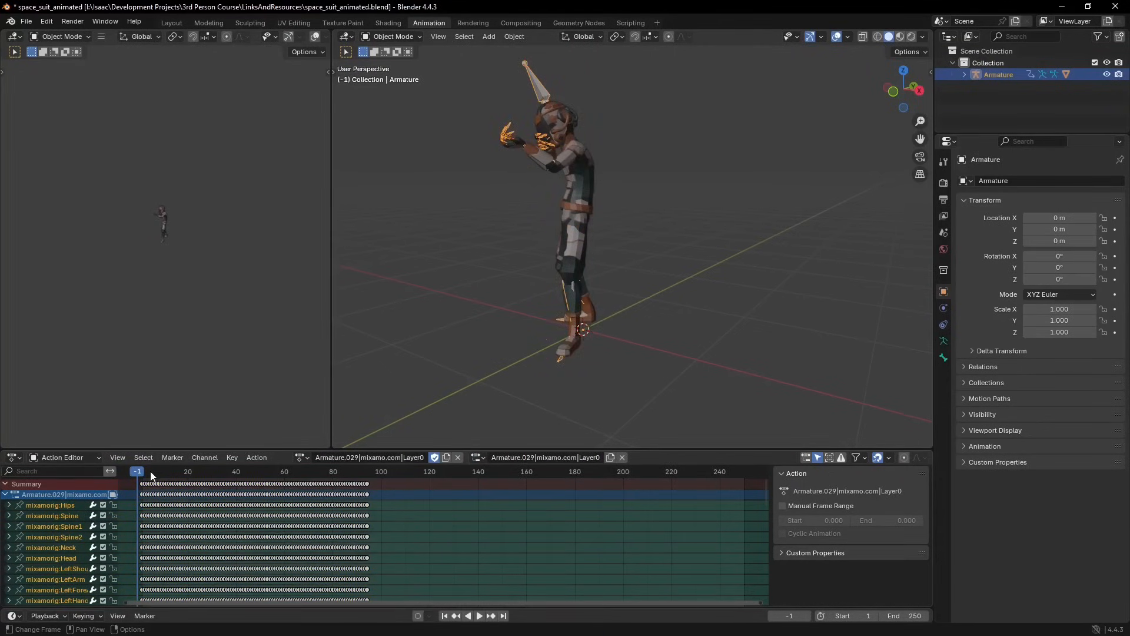
left_click_drag(195, 474, 300, 474)
middle_click_drag(443, 235, 560, 235)
scroll(582, 234, "up", 2)
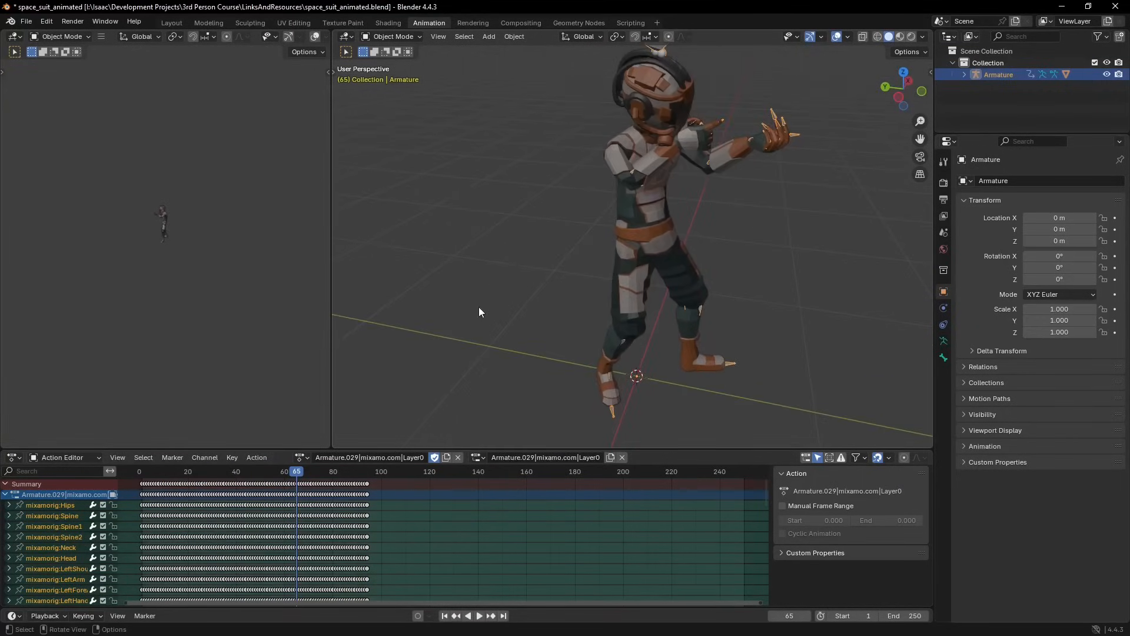
Step: Rename the Armature's current action as idle_rifle
left_click(360, 457)
type("rig")
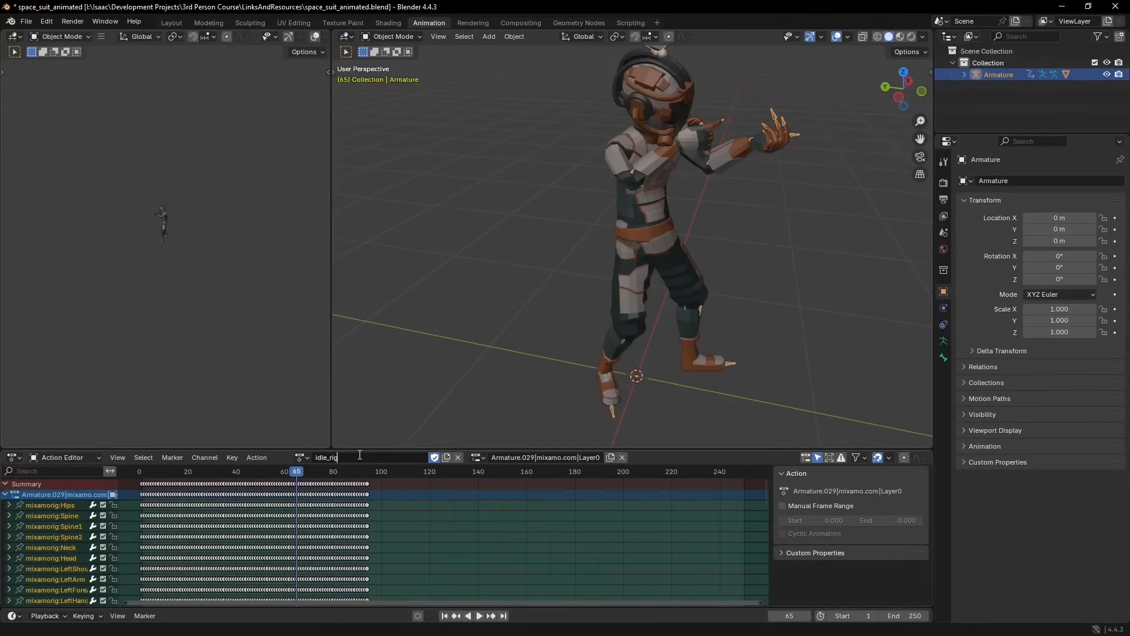
type("le")
key("Return")
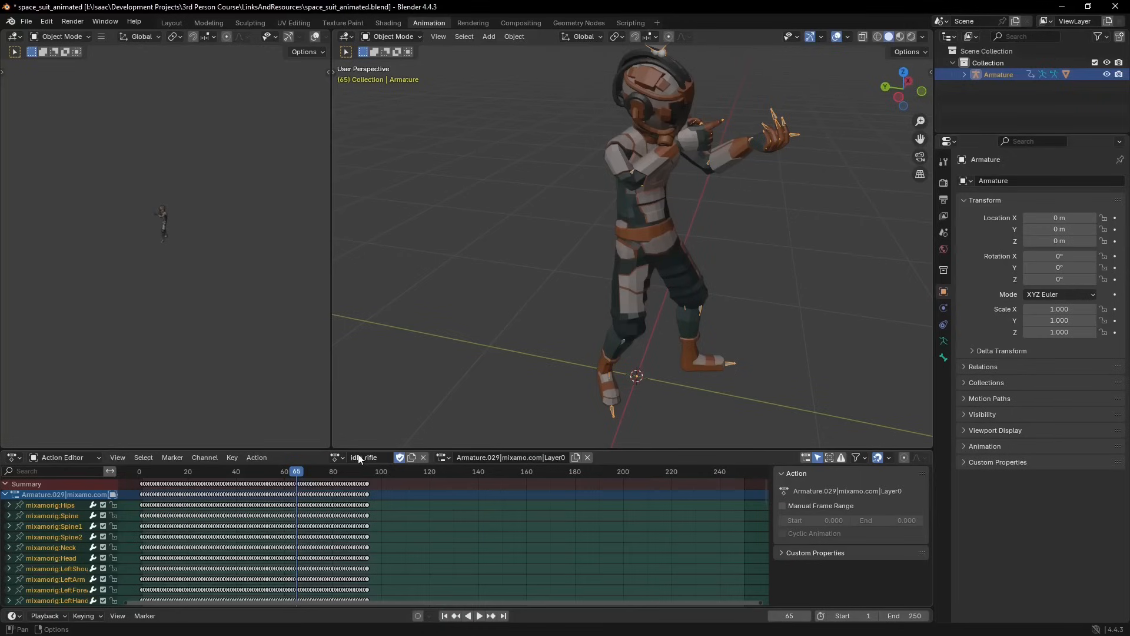
Step: Switch the Armature to the next imported action, Armature.028|mixamo.com|Layer0
left_click(337, 457)
left_click(412, 542)
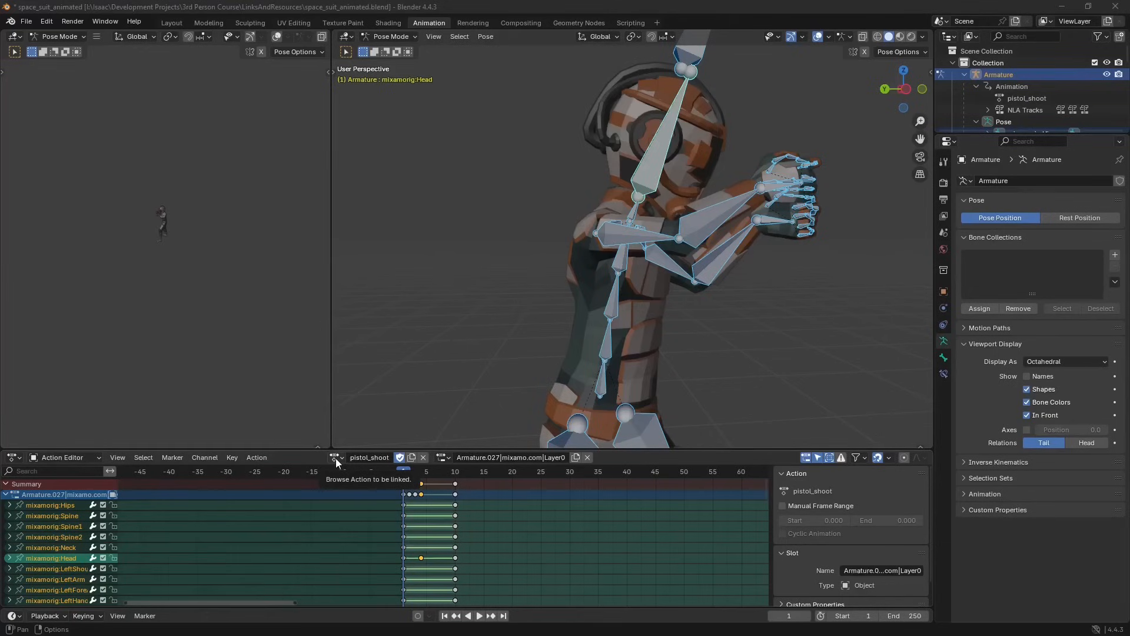
Step: Switch the Armature's current action to pistol_pose
left_click(336, 458)
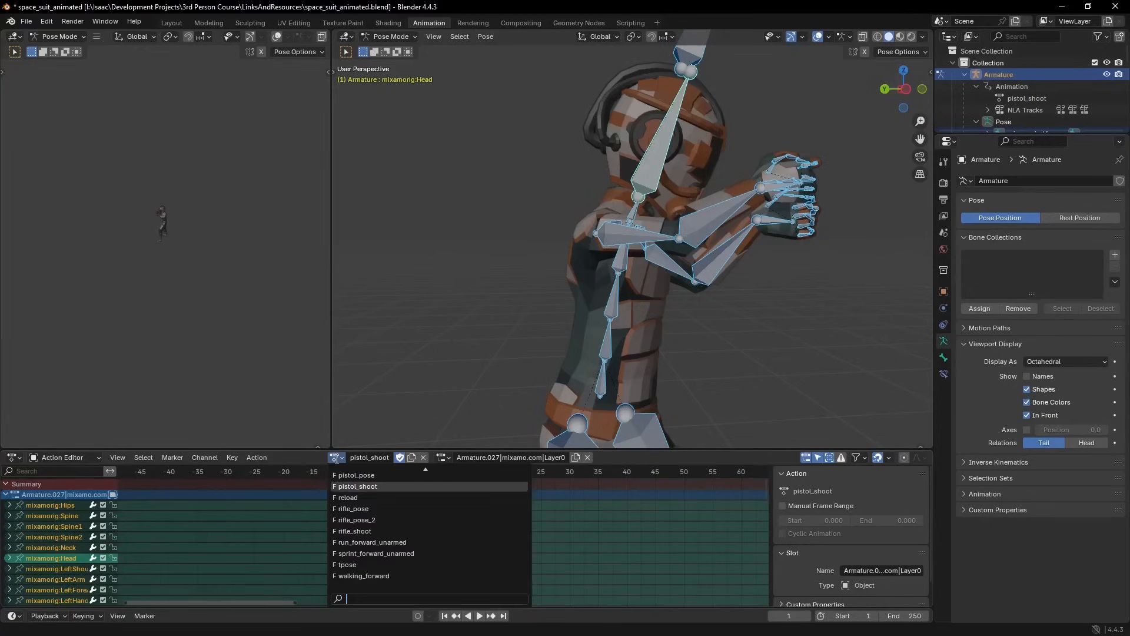
left_click(384, 475)
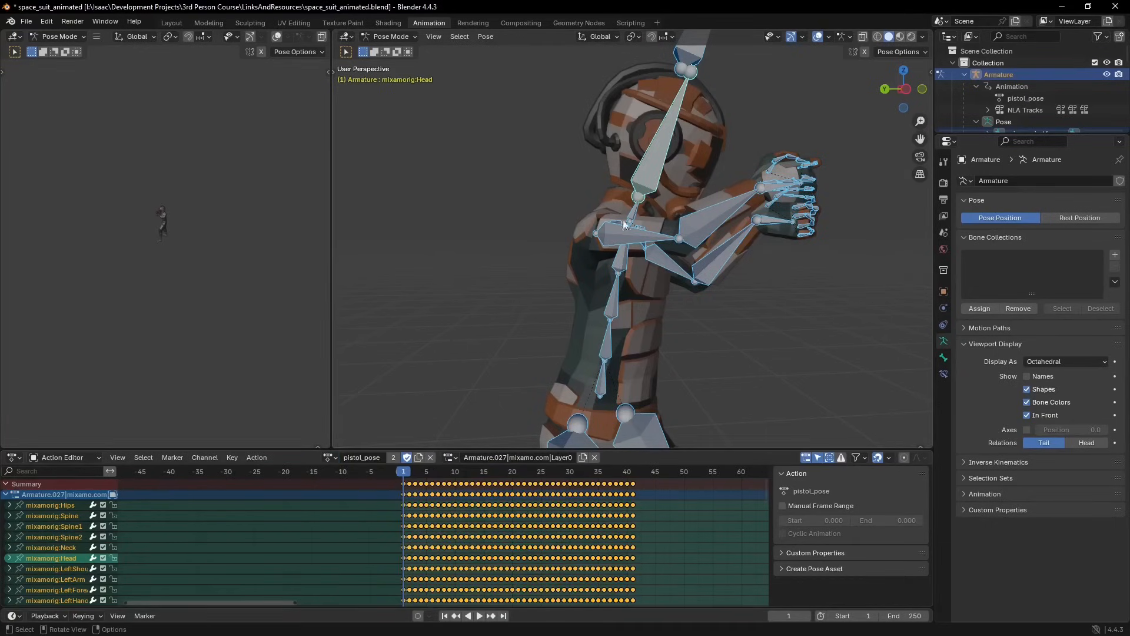
key("ctrl+a")
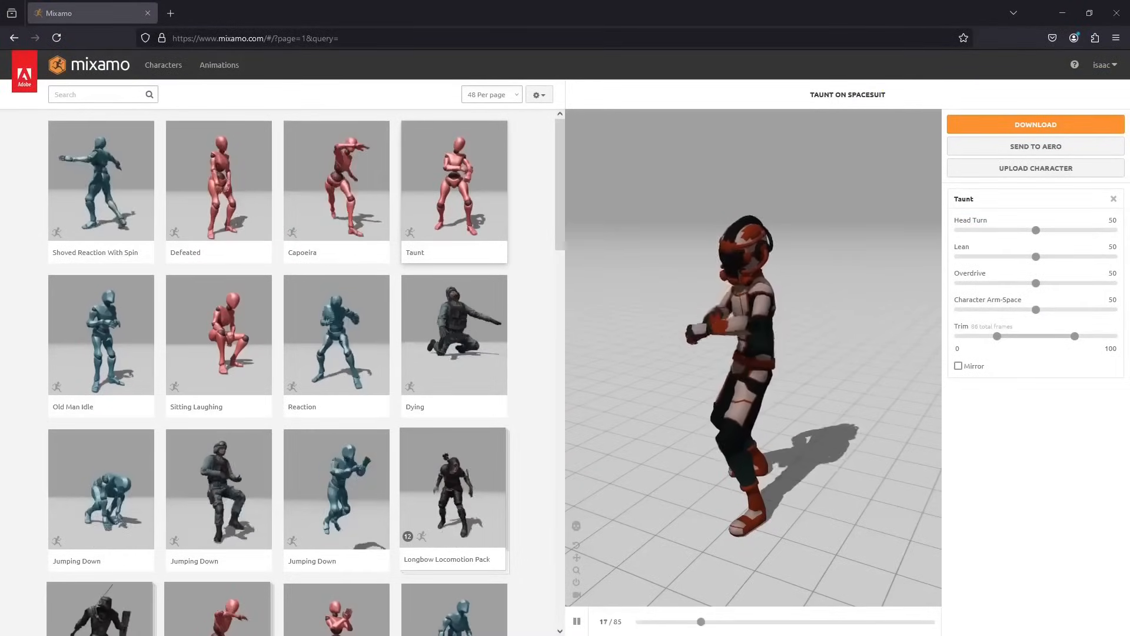
Step: Switch to Mixamo and search the animation library for Gunplay
left_click(107, 94)
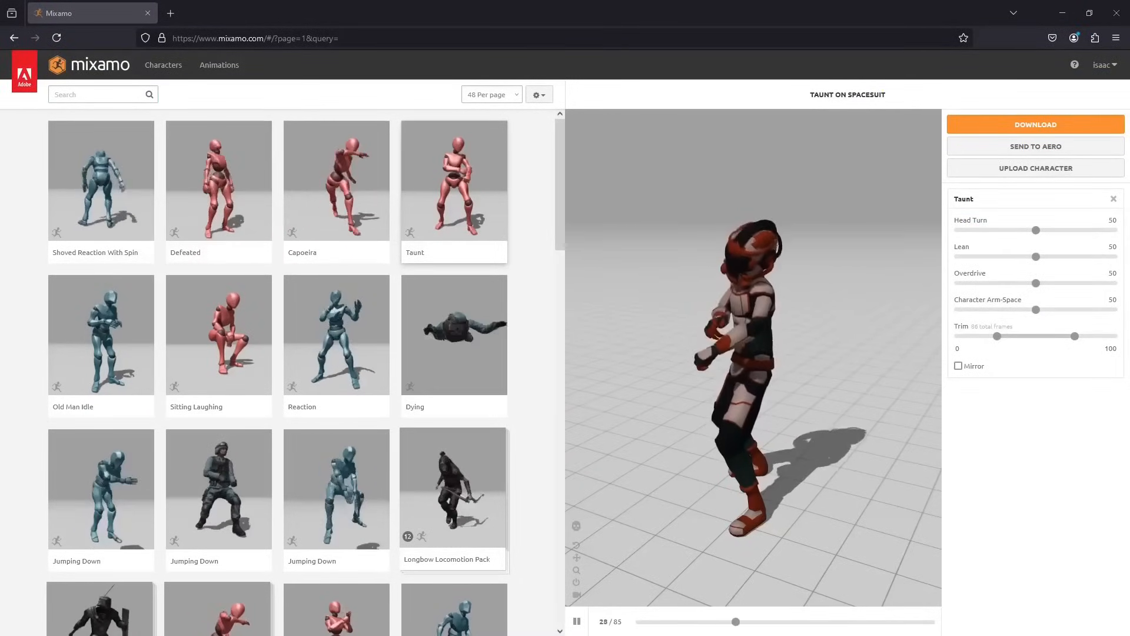
left_click(107, 91)
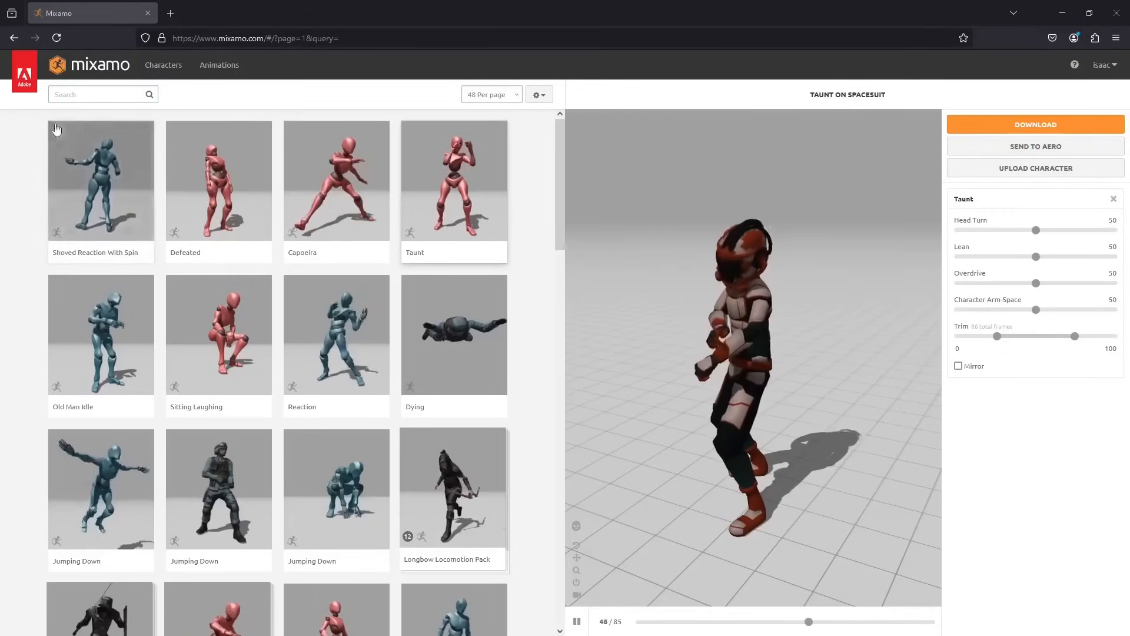
left_click(70, 93)
type("Gunplay")
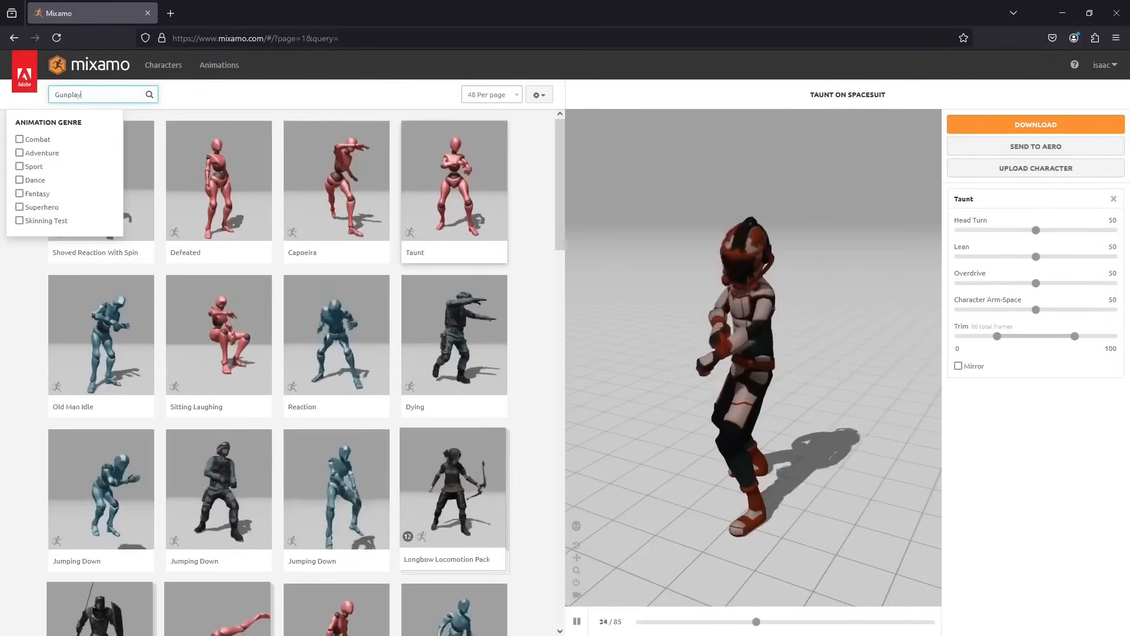
key("Return")
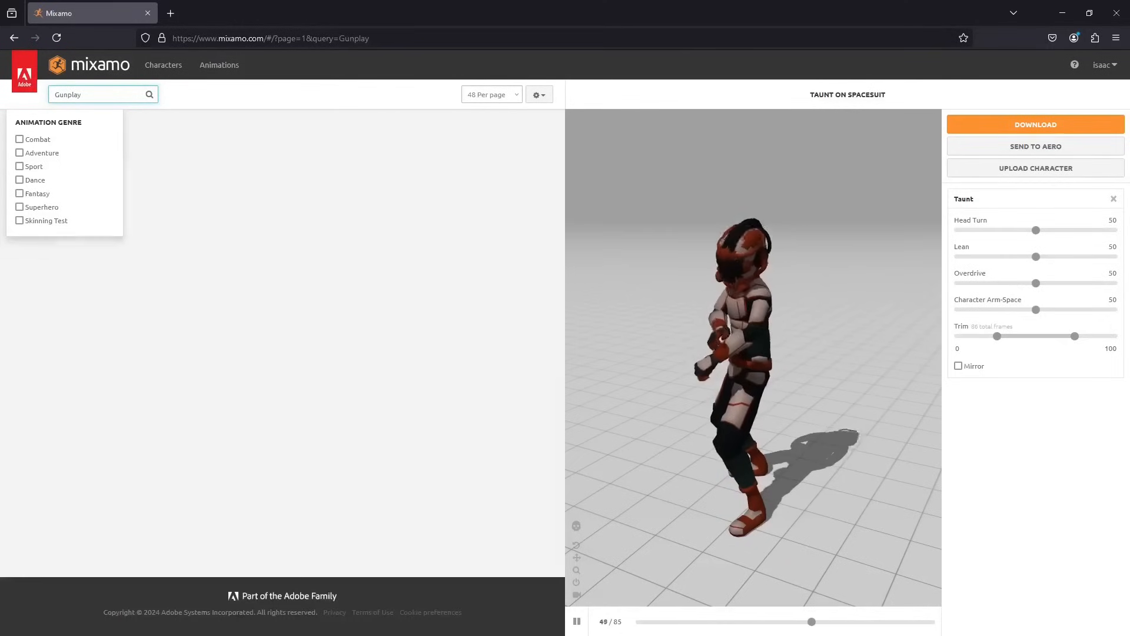
Step: Preview two of the Gunplay animations and the Shooting animation on the spacesuit character
left_click(142, 378)
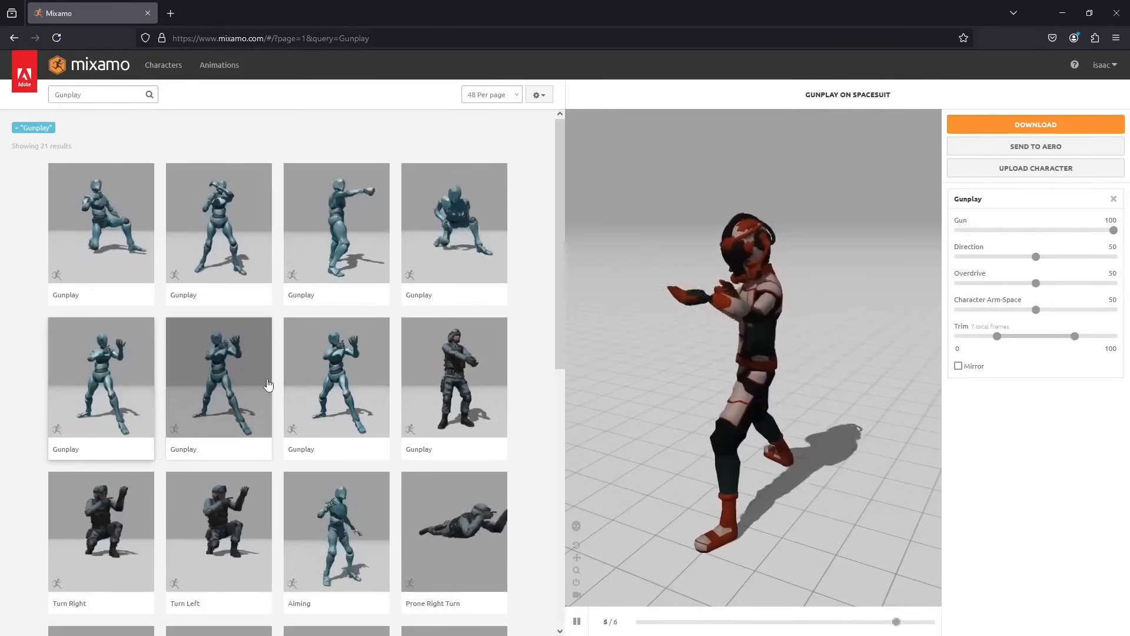
left_click(313, 380)
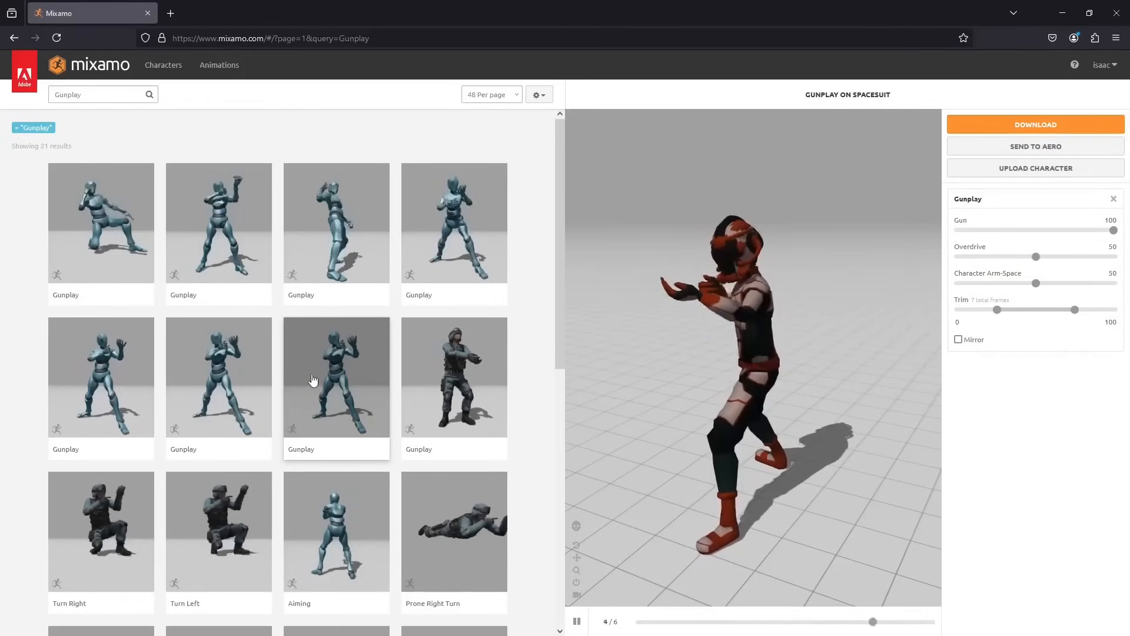
scroll(310, 448, "down", 3)
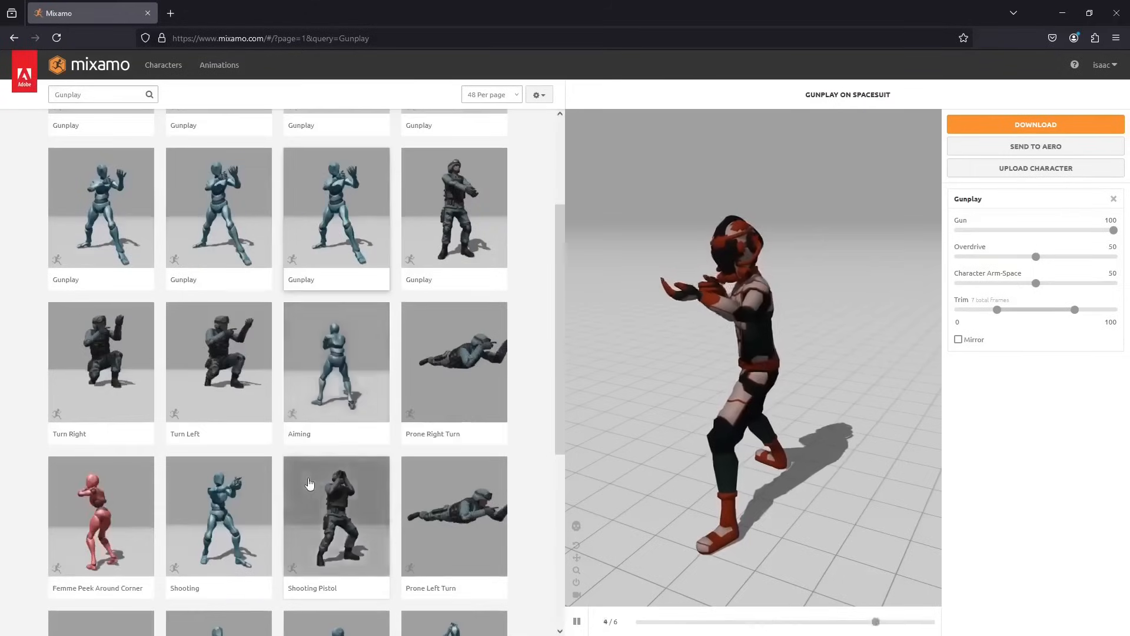
left_click(254, 496)
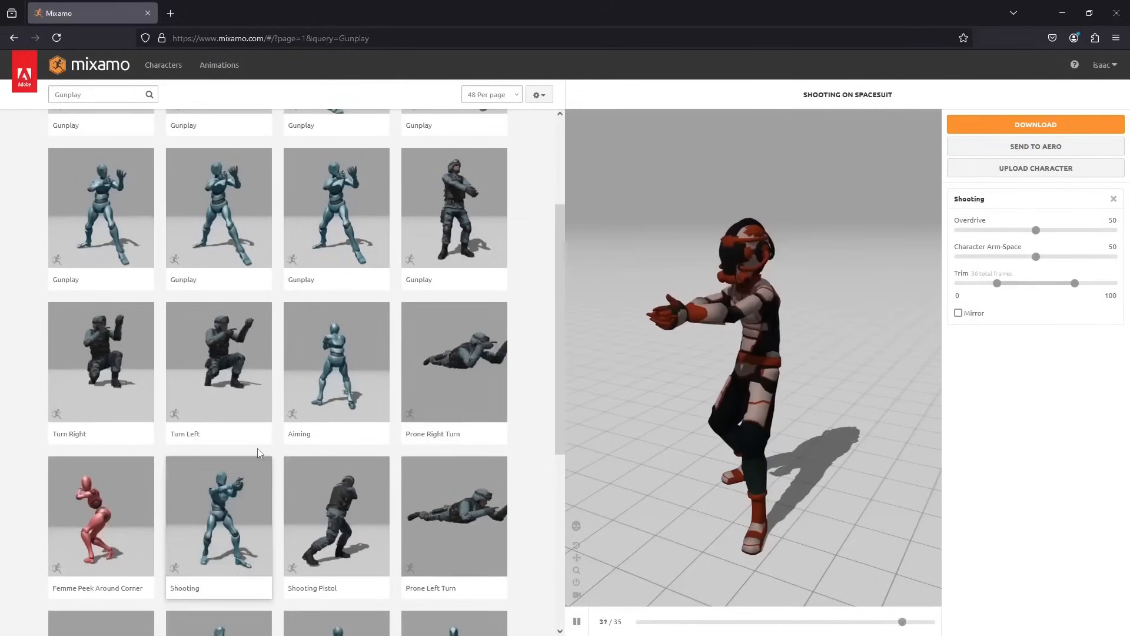
scroll(259, 453, "up", 3)
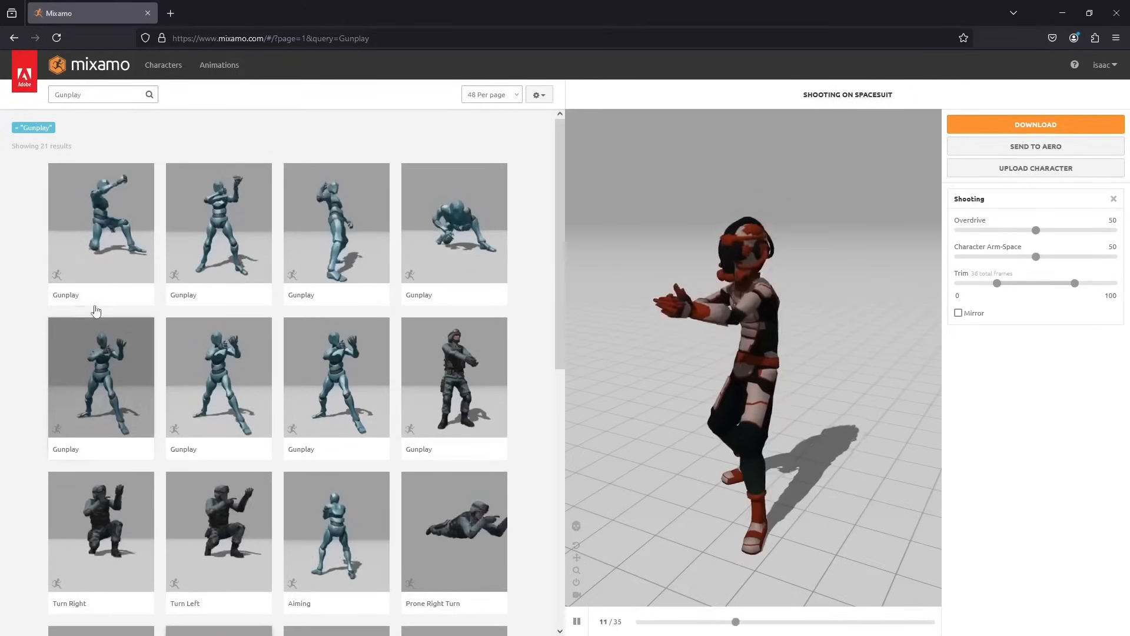
left_click(113, 94)
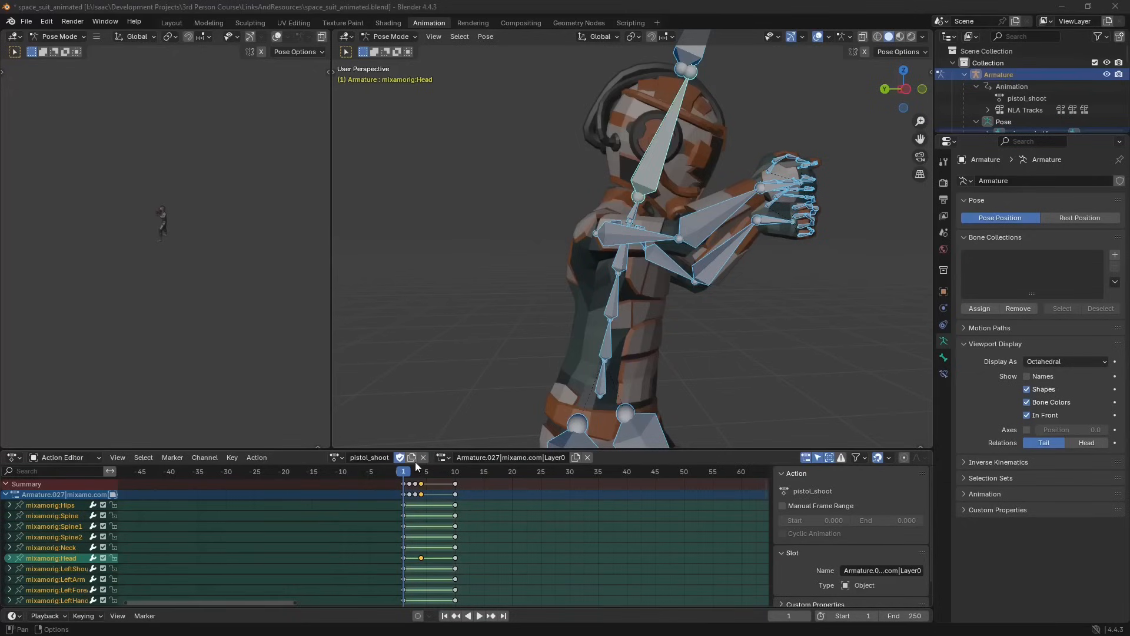
Step: Back in Blender, link the pistol_pose action to the Armature and duplicate it as a new action
left_click(336, 458)
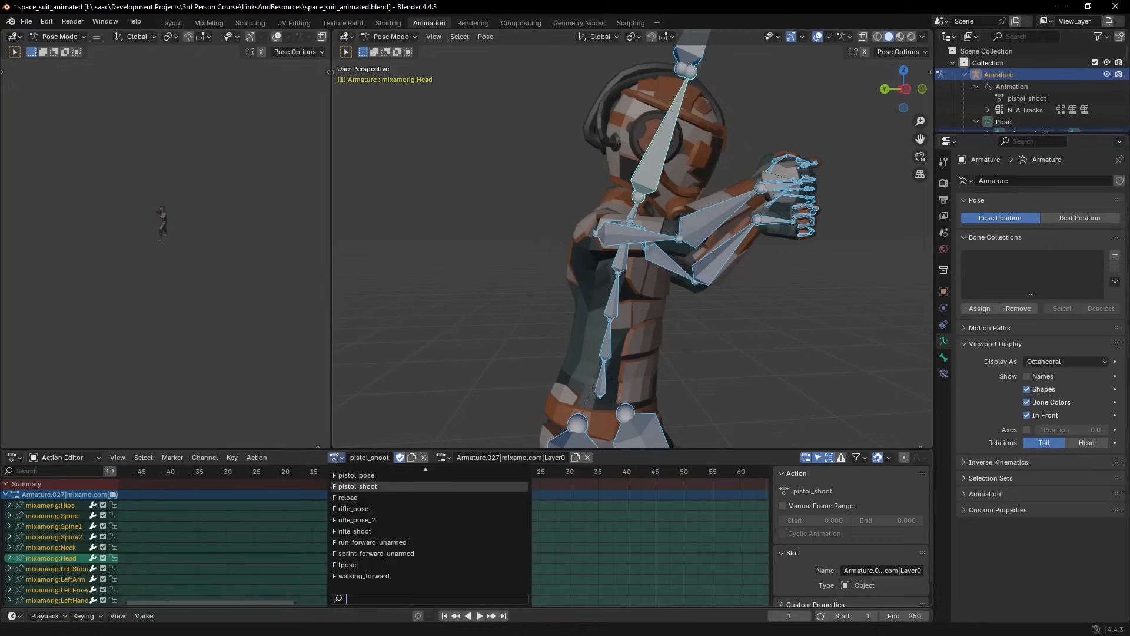
left_click(403, 476)
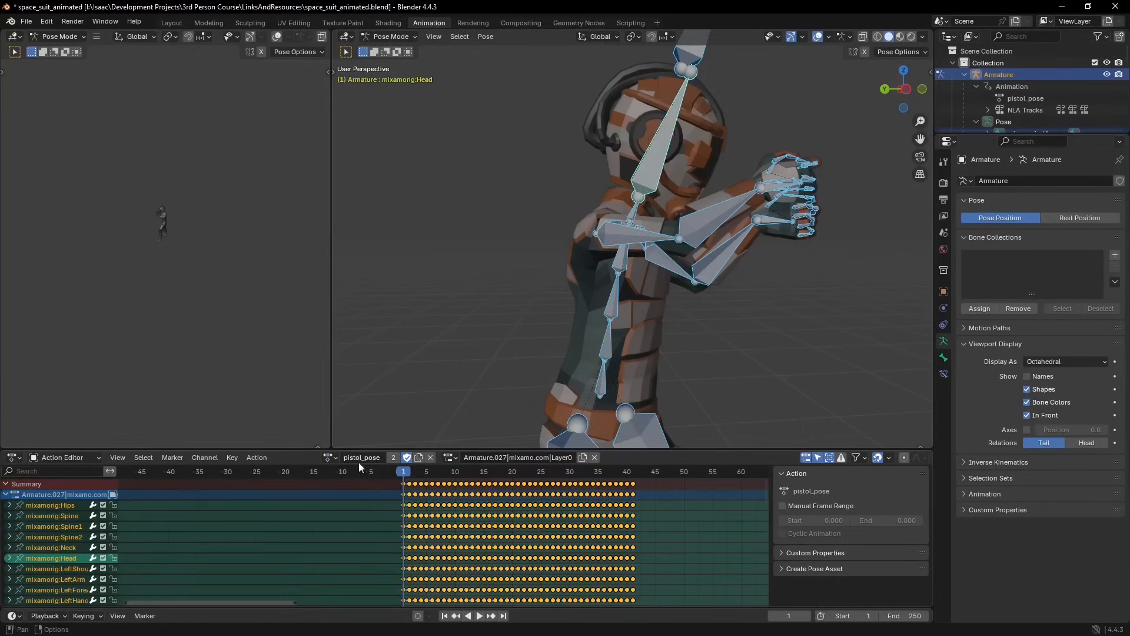
left_click(422, 457)
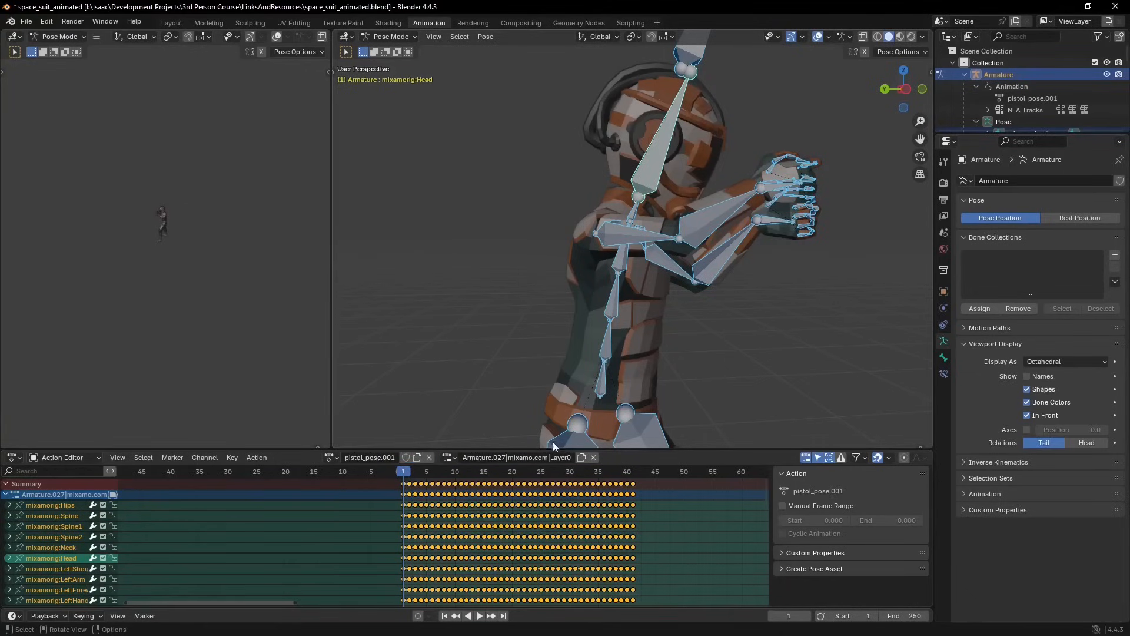
Step: Delete all keyframes of the duplicated action and key the whole armature's pose at frames 1 and 10
key("x")
left_click(450, 498)
key("i")
key("space")
mouse_move(472, 490)
left_mouse_down()
mouse_move(443, 486)
mouse_move(456, 483)
left_mouse_up()
key("space")
key("i")
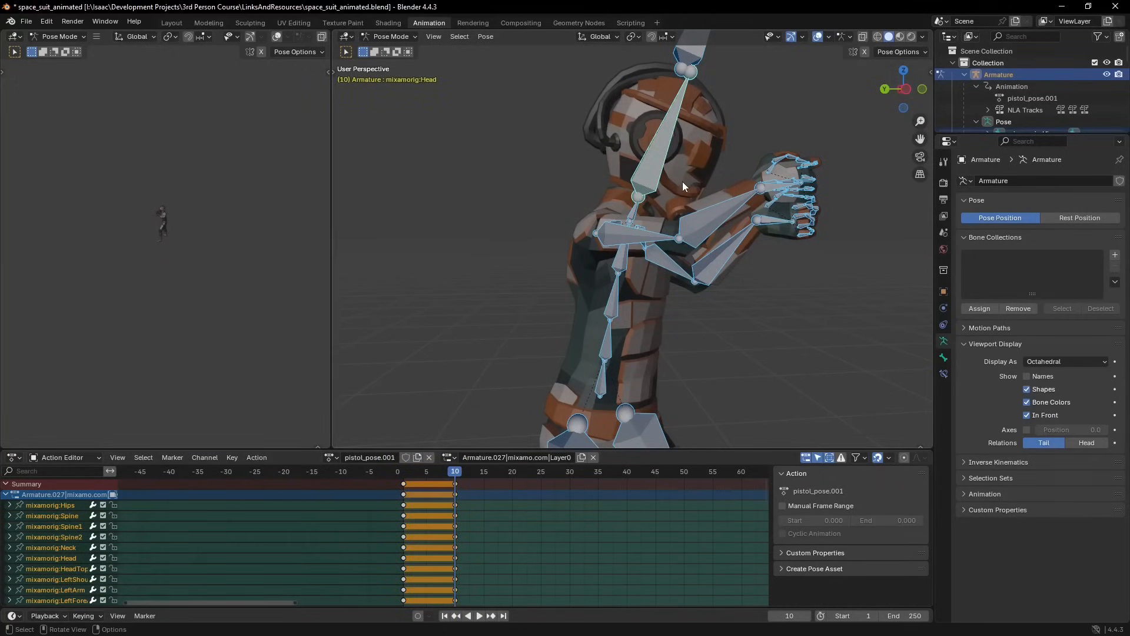
Step: At frame 3, rotate the right hand, forearm and upper arm into a recoil pose, working from the left orthographic view
left_click(414, 471)
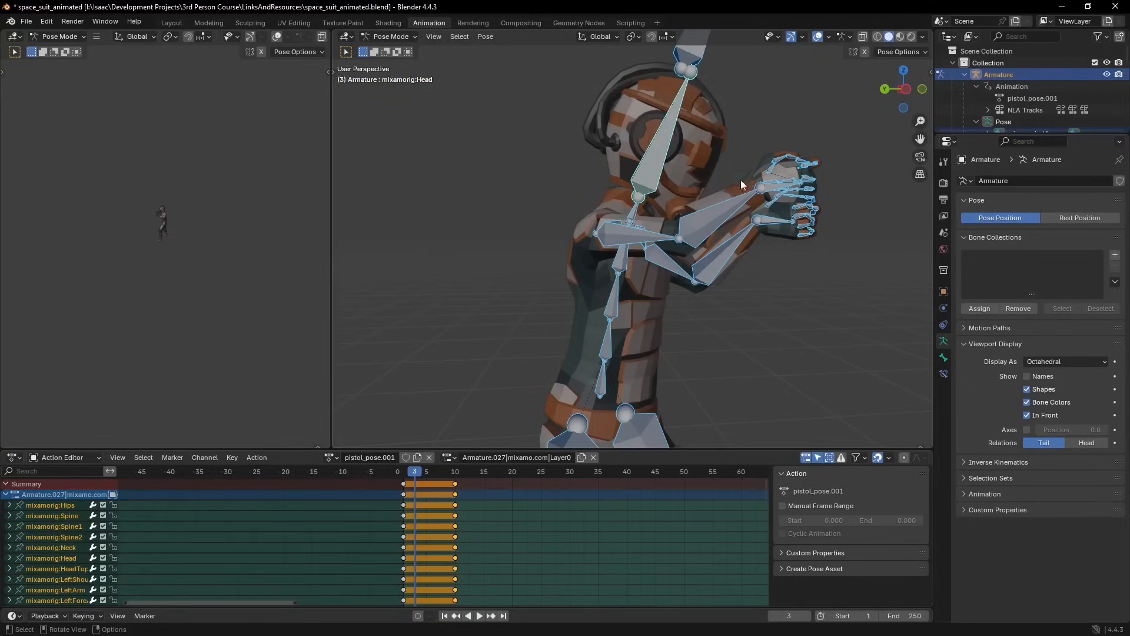
left_click(769, 184)
key("KP_3")
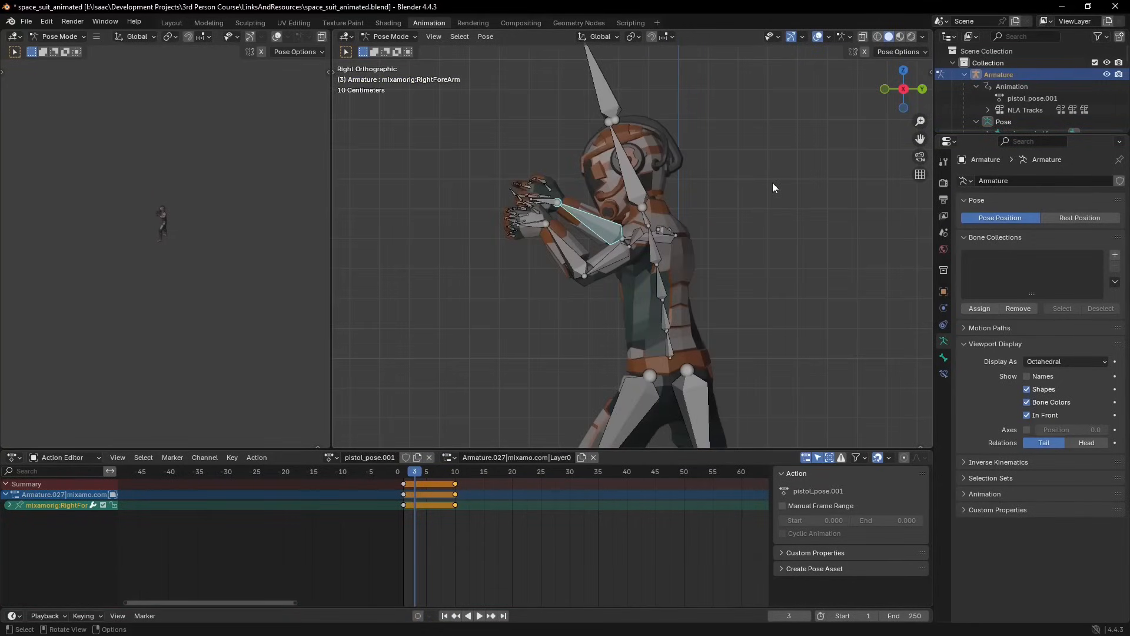
key("KP_1")
key("ctrl+KP_3")
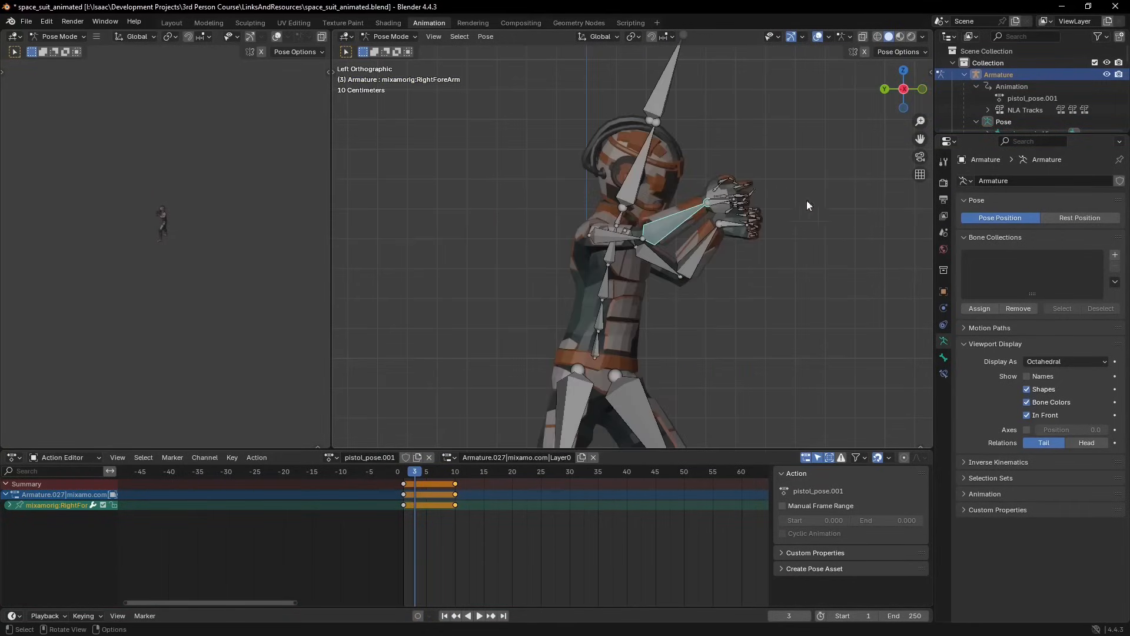
left_click(732, 201)
key("r")
left_click(730, 190)
left_click(674, 211)
key("r")
left_click(665, 208)
left_click(624, 232)
key("r")
left_click(623, 241)
left_click(671, 228)
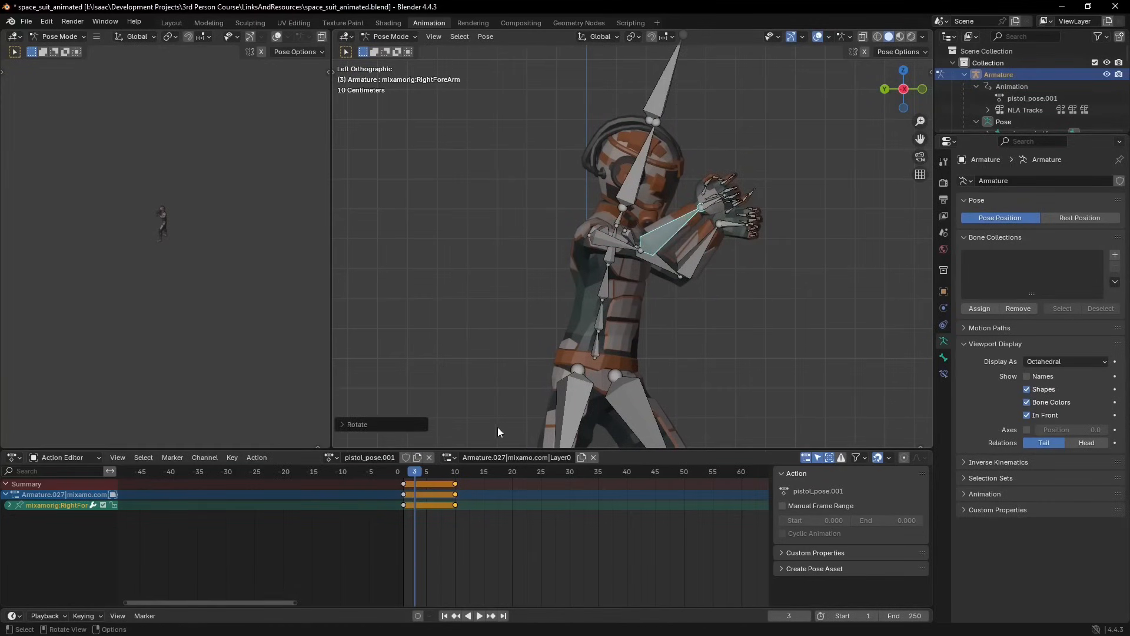
Step: Keyframe the rotated right upper arm, forearm and hand bones at frame 3
left_click(628, 246, "shift")
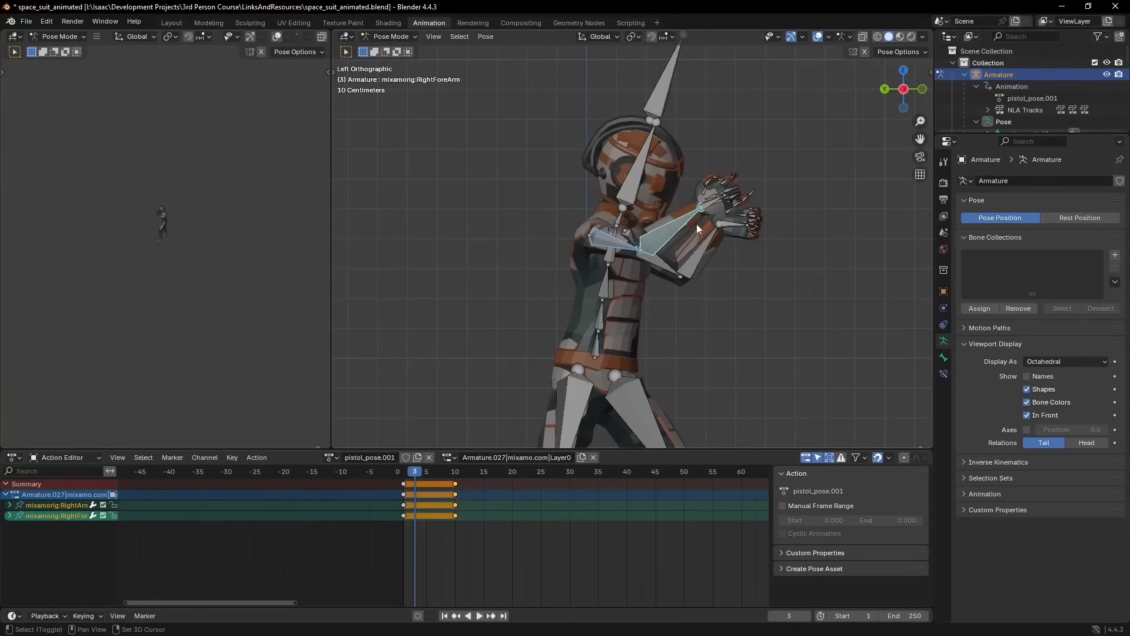
left_click(707, 204, "shift")
key("i")
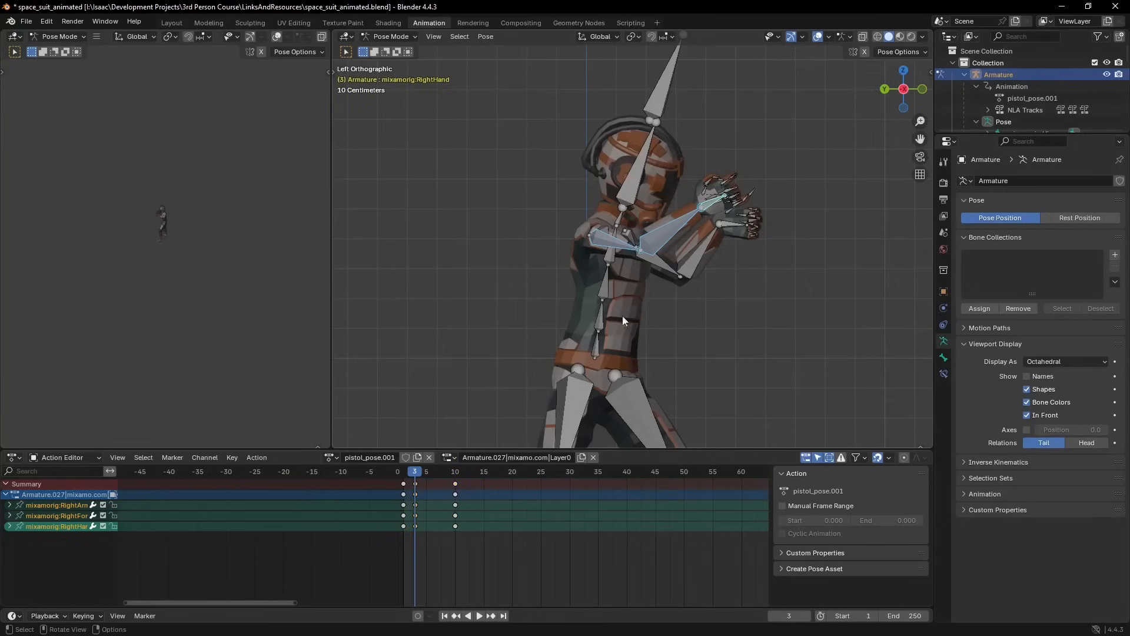
Step: Play back the recoil motion and unlink the duplicated pistol pose action from the Armature
left_click_drag(419, 471, 411, 468)
key("space")
key("space")
left_click(429, 457)
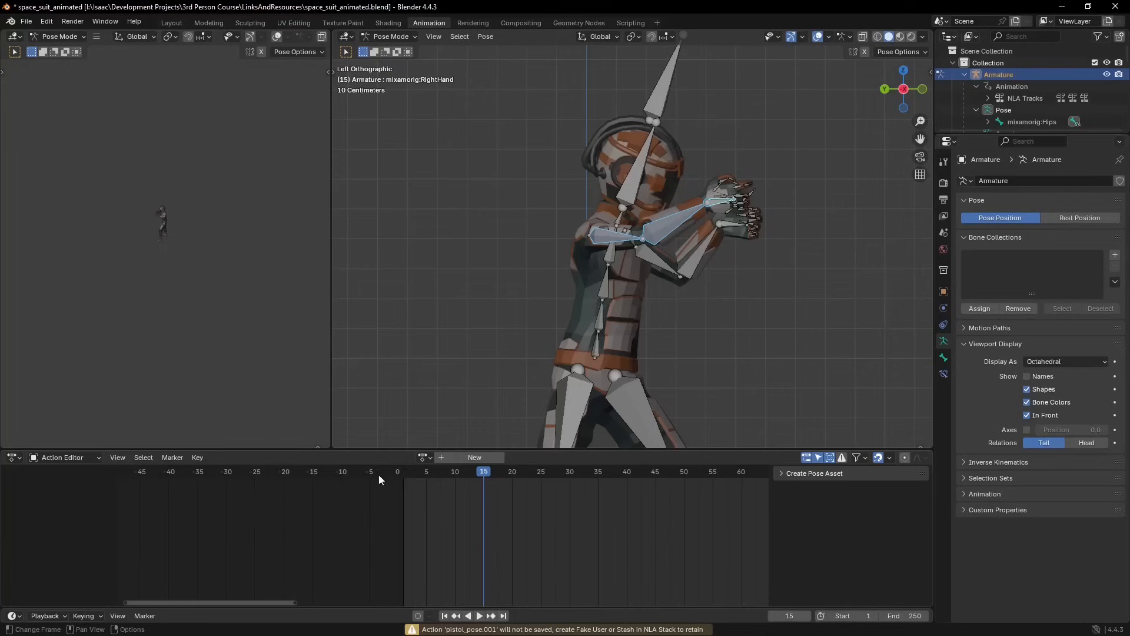
Step: Link the pistol_shoot action to the Armature and play it back from frame 1
left_click(425, 457)
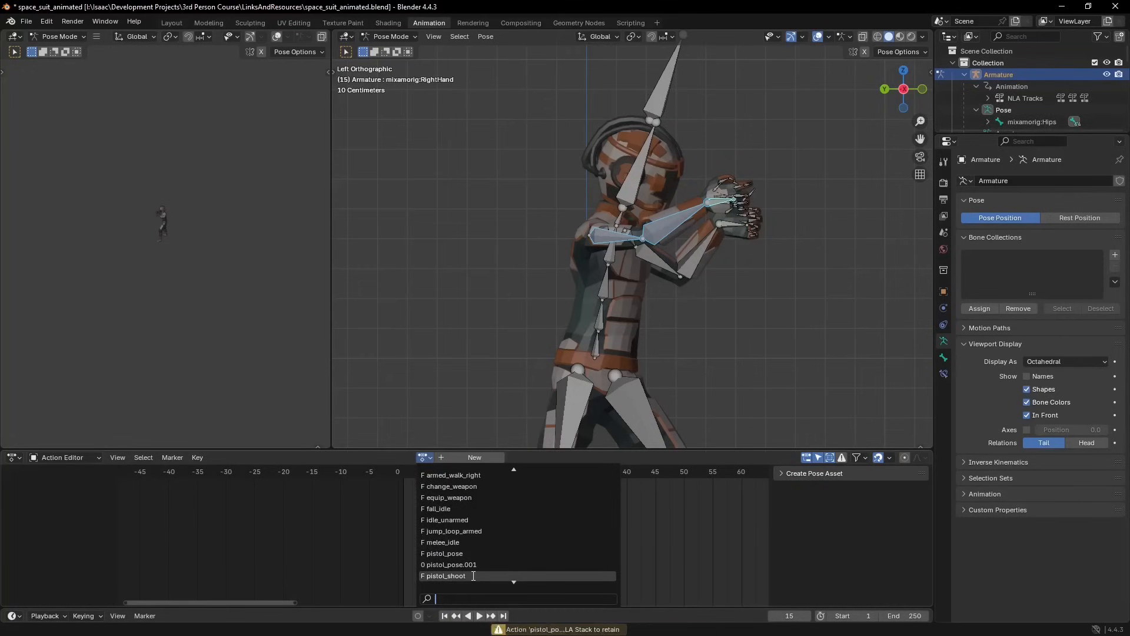
left_click(468, 576)
left_click(404, 472)
key("space")
key("Escape")
key("space")
key("Escape")
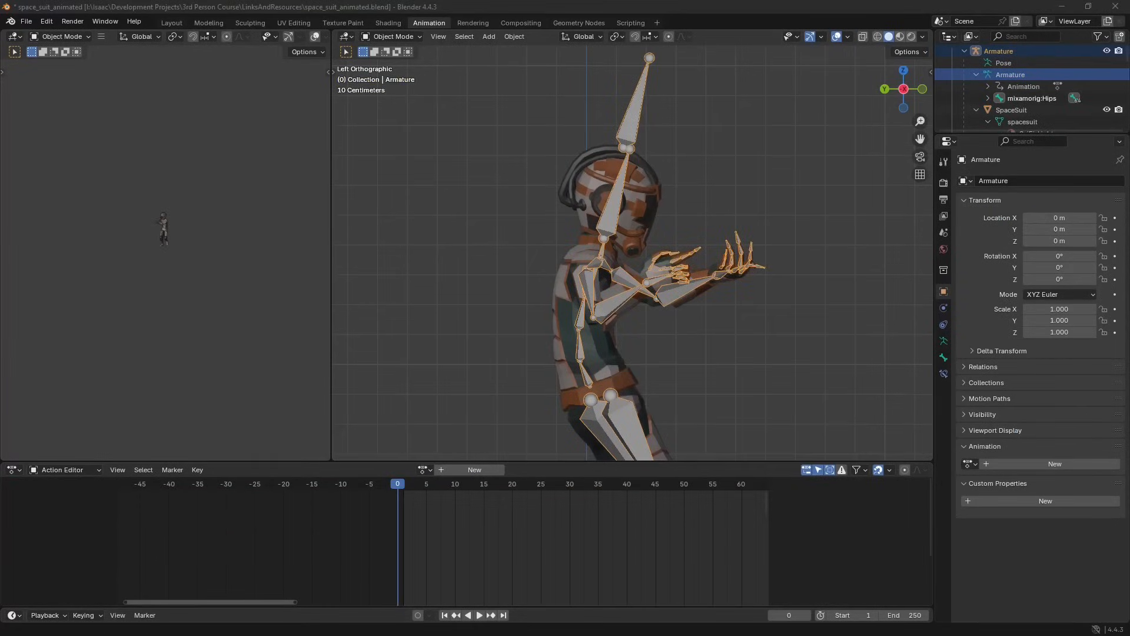
Step: Link the armed_run_back_left action to the Armature together with its Armature.002|mixamo.com|Layer0 slot
middle_click_drag(353, 277, 710, 196)
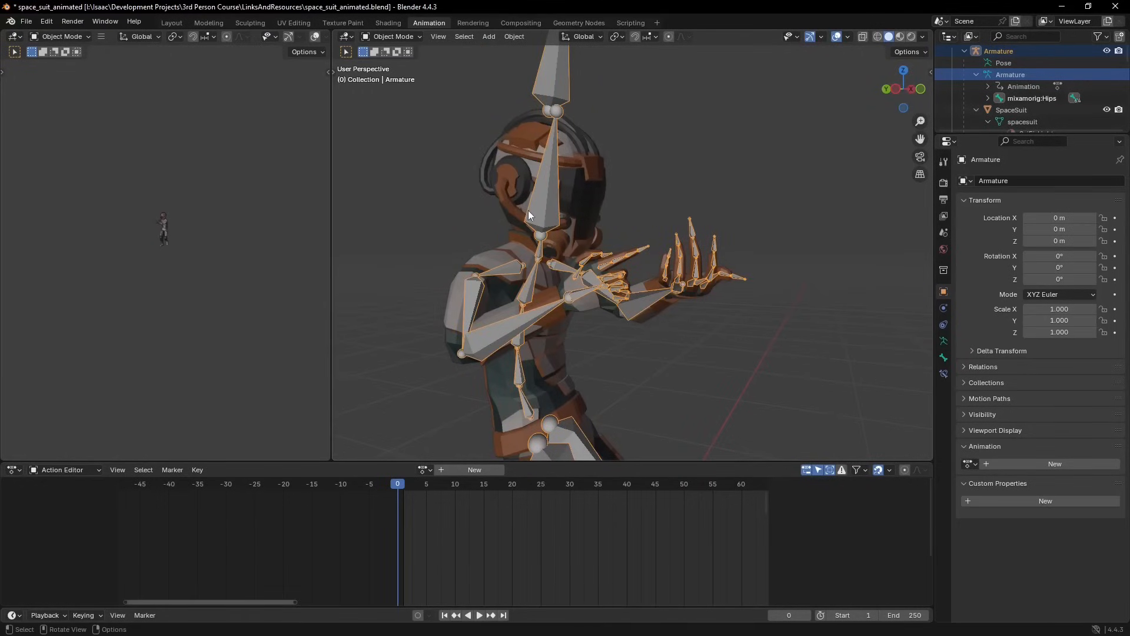
left_click(424, 469)
left_click(434, 487)
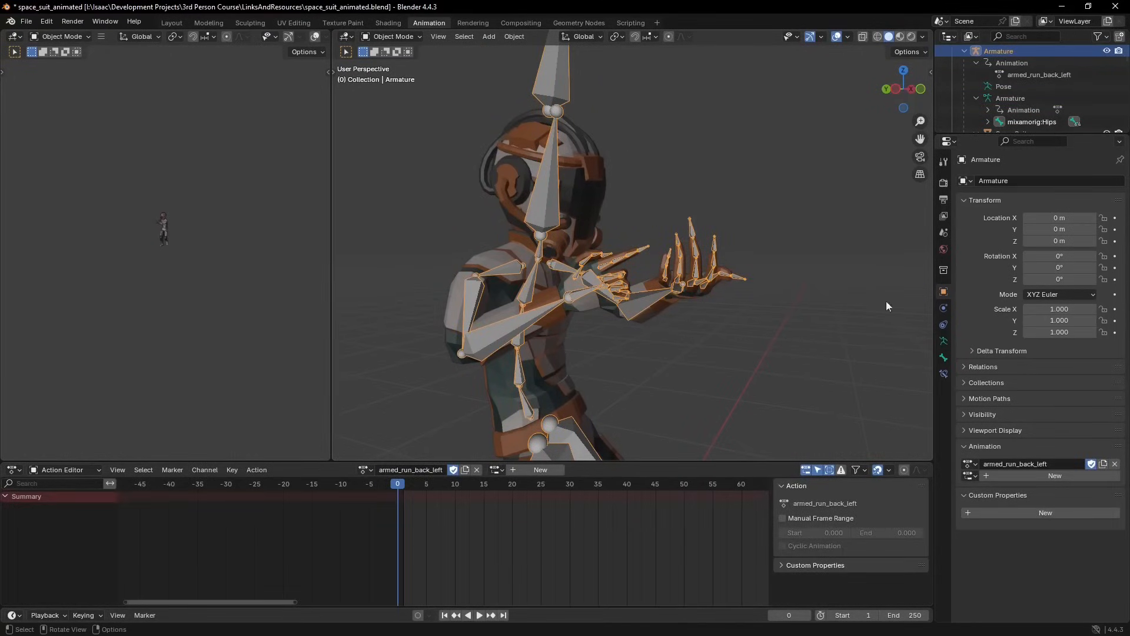
left_click(498, 469)
left_click(505, 488)
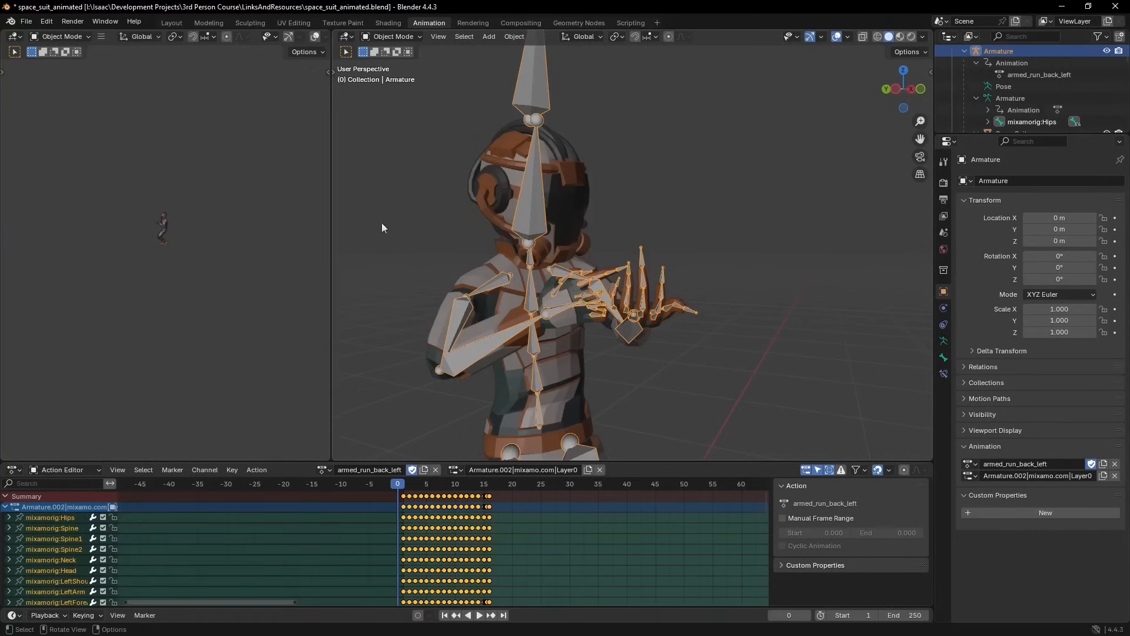
Step: Export the model as glTF Binary (.glb) named space_suit_animated.glb into the Assets\character_model folder
left_click(26, 21)
mouse_move(61, 205)
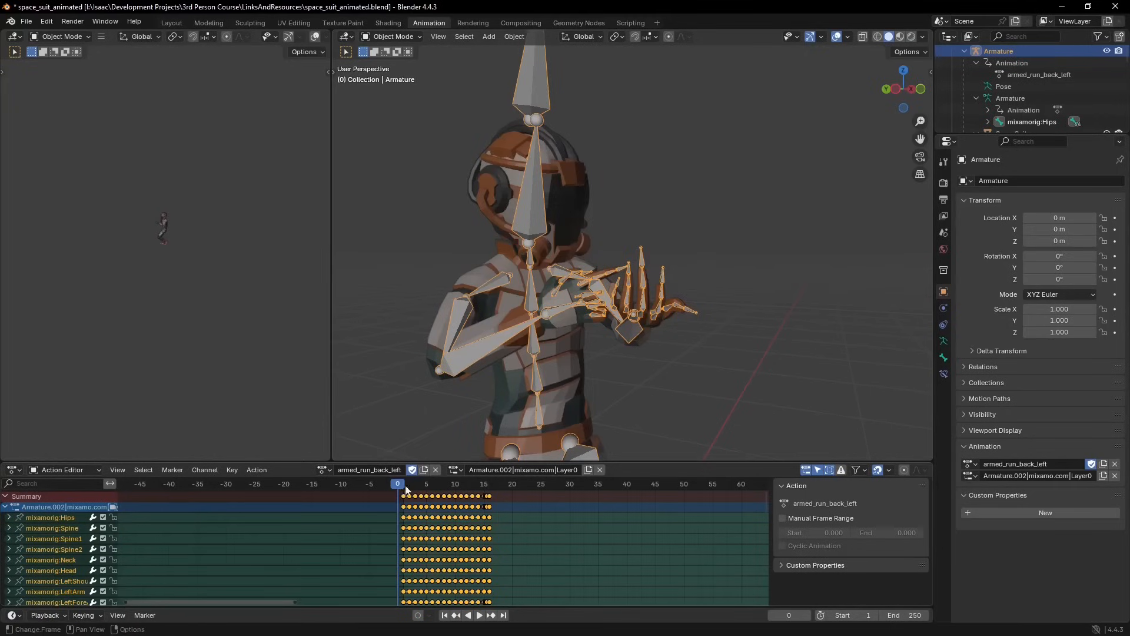
left_click(323, 470)
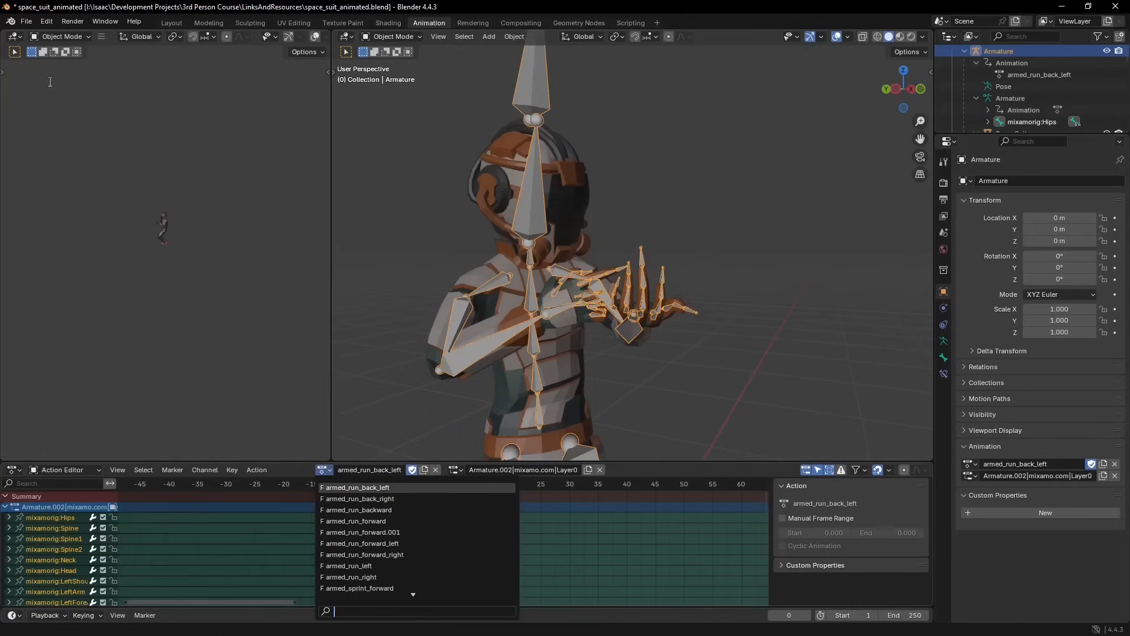
left_click(26, 21)
mouse_move(59, 200)
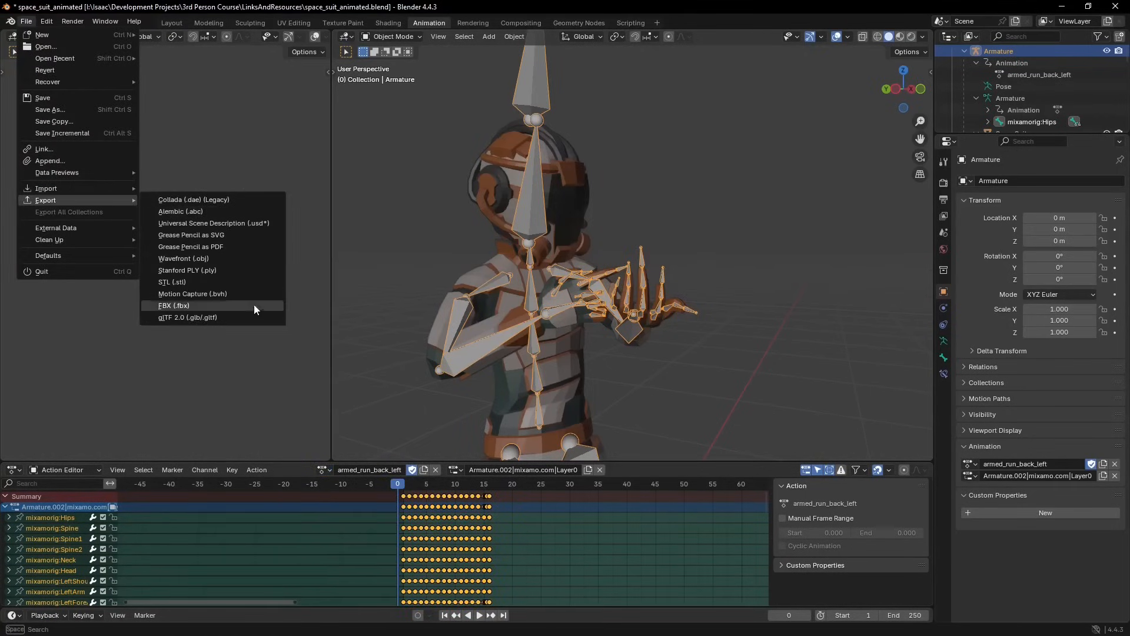
left_click(240, 317)
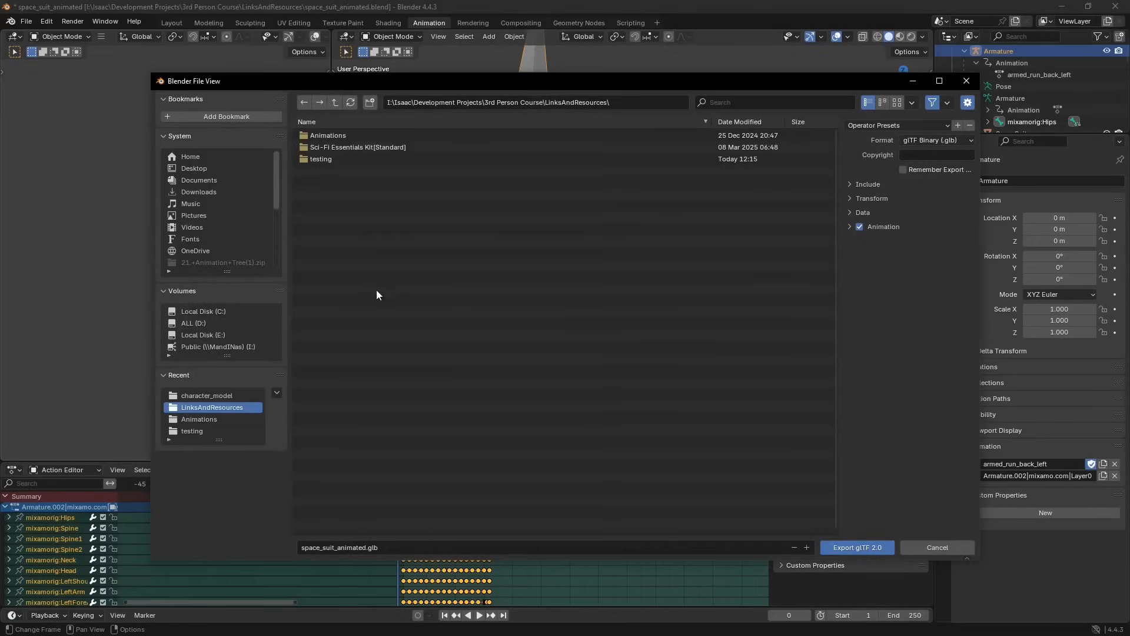
left_click(197, 396)
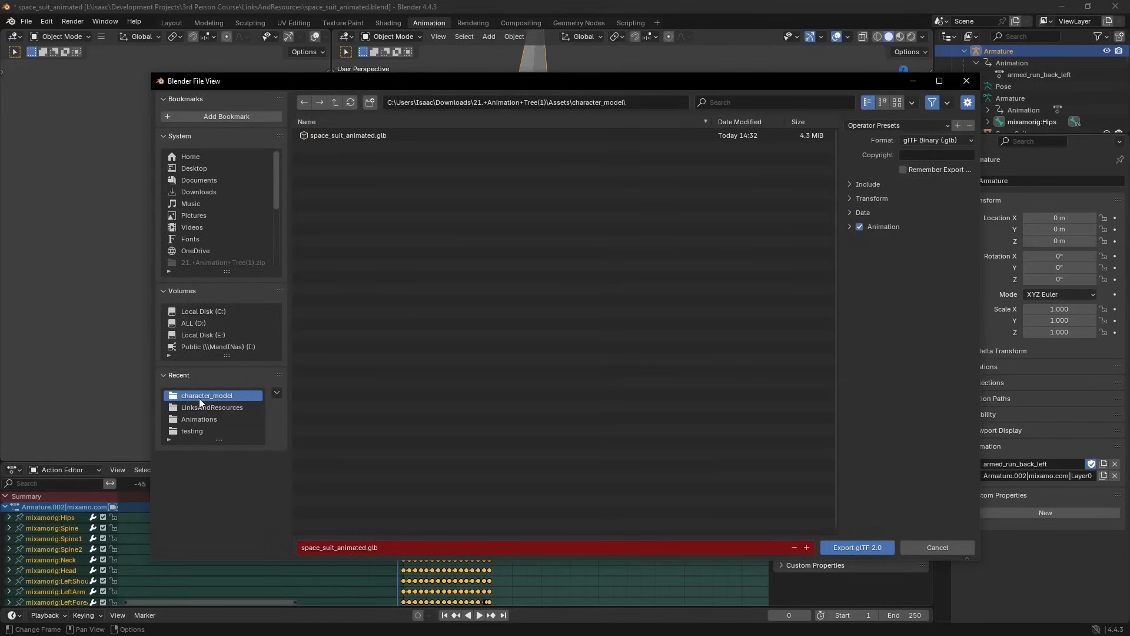
left_click(339, 102)
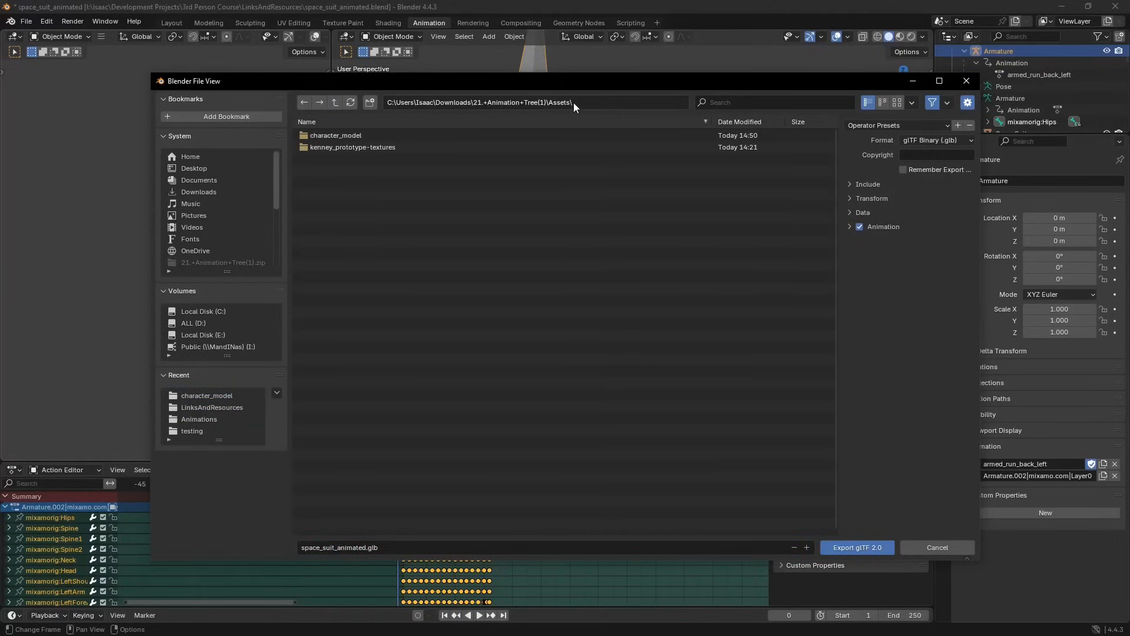
double_click(330, 135)
left_click(335, 103)
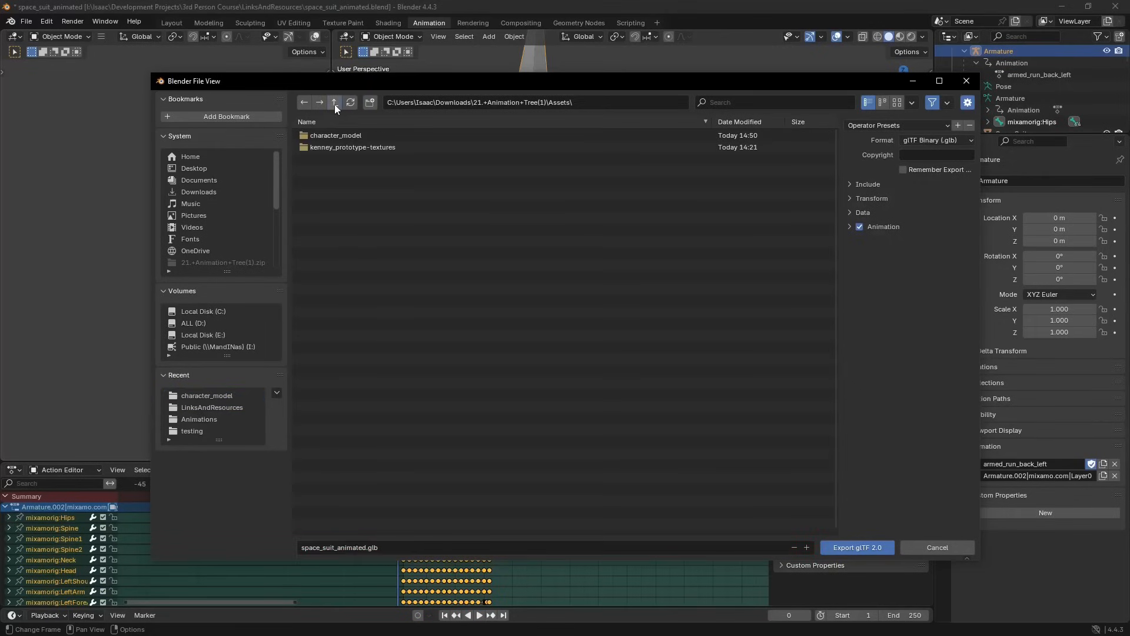
left_click(331, 135)
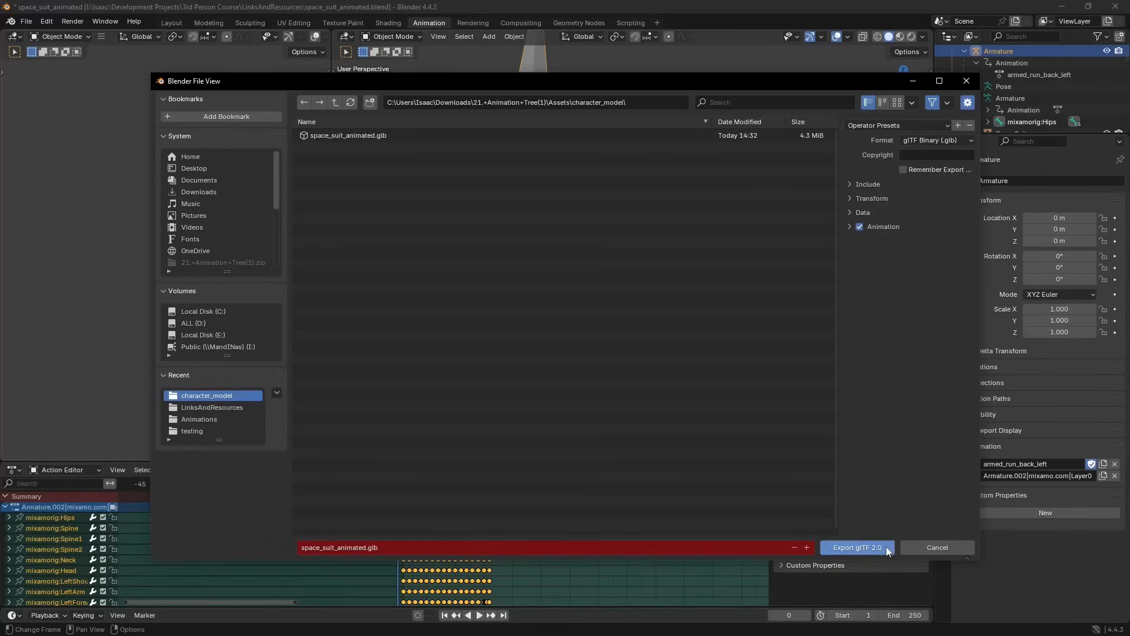
left_click(858, 548)
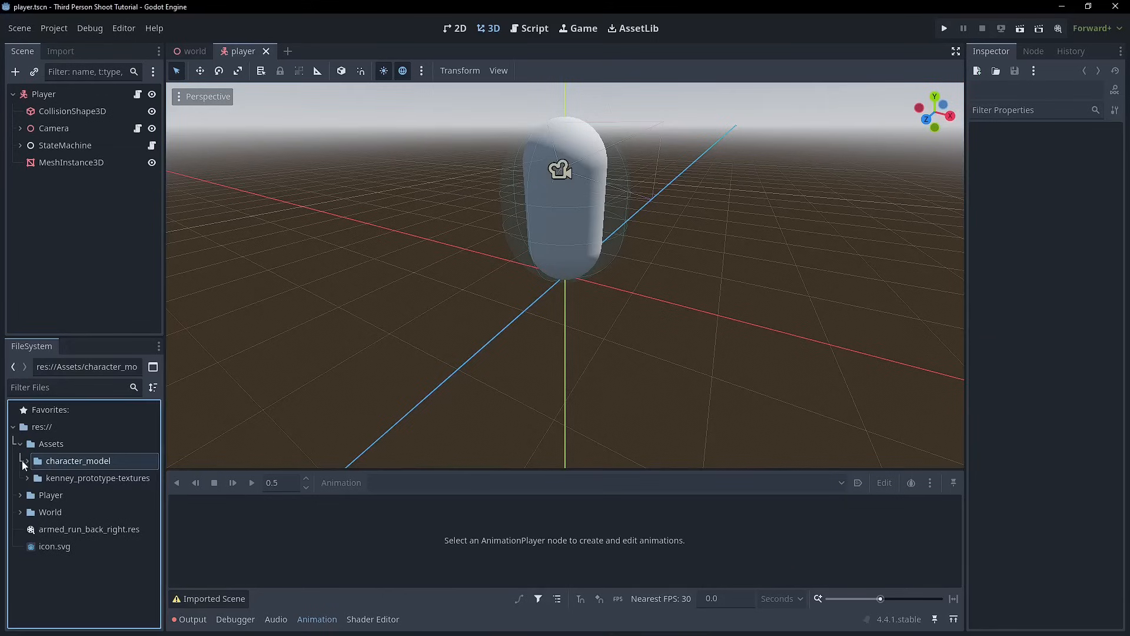
Step: In Godot, create a new 3D scene and instance space_suit_animated.glb from the character_model folder under its root node
left_click(118, 496)
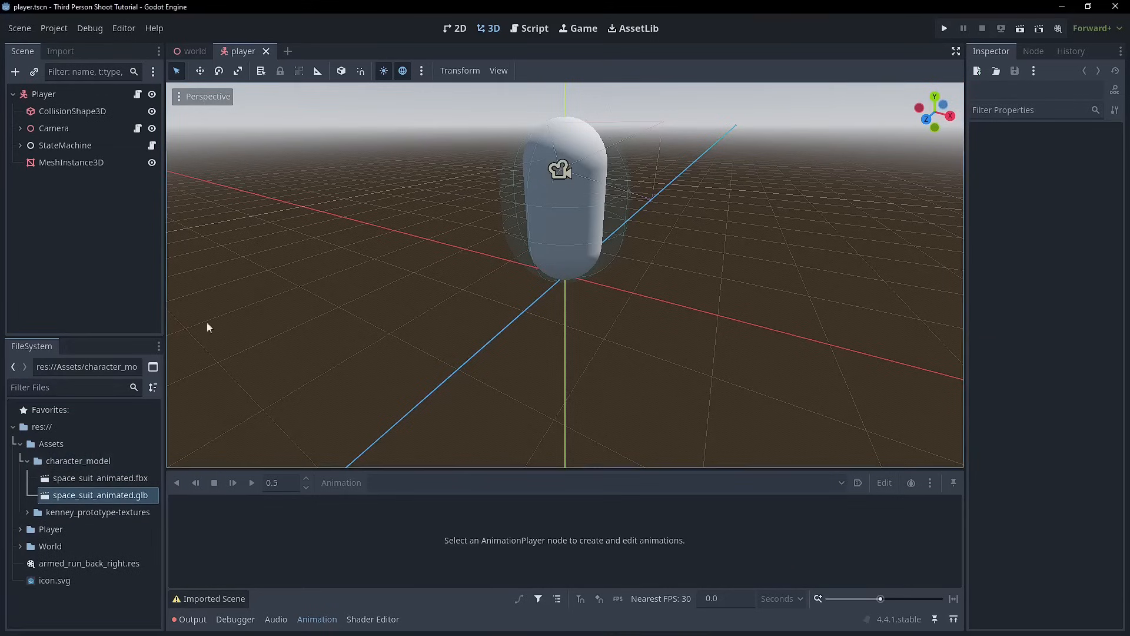
left_click(287, 52)
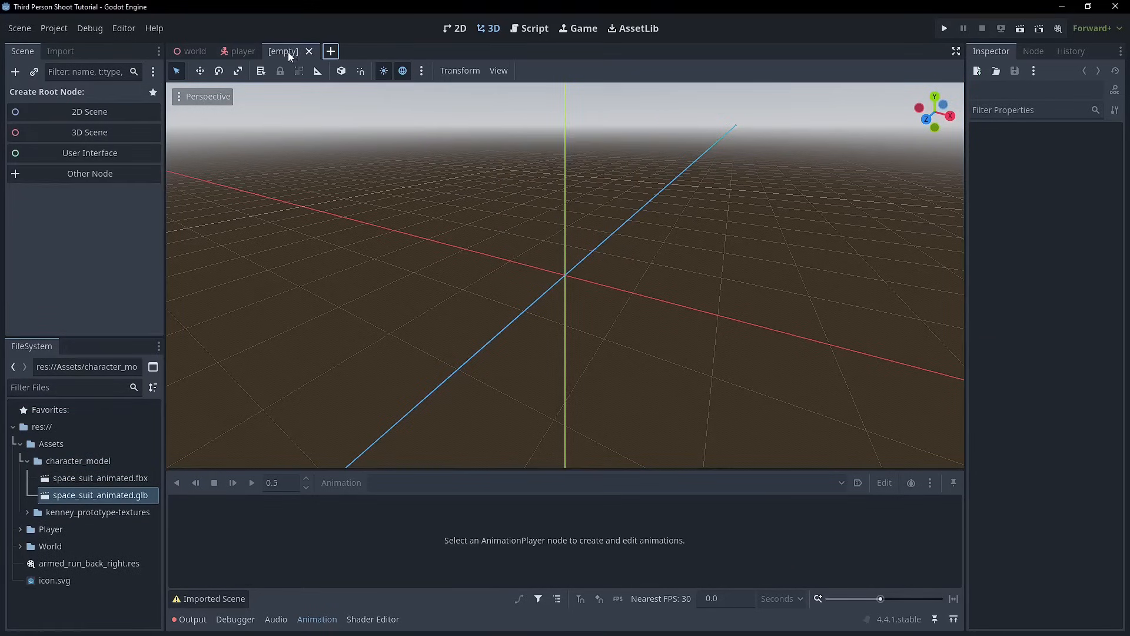
left_click(89, 133)
left_click_drag(89, 495, 61, 99)
Step: Enable editable children on the space_suit_animated node and select its AnimationPlayer
right_click(100, 118)
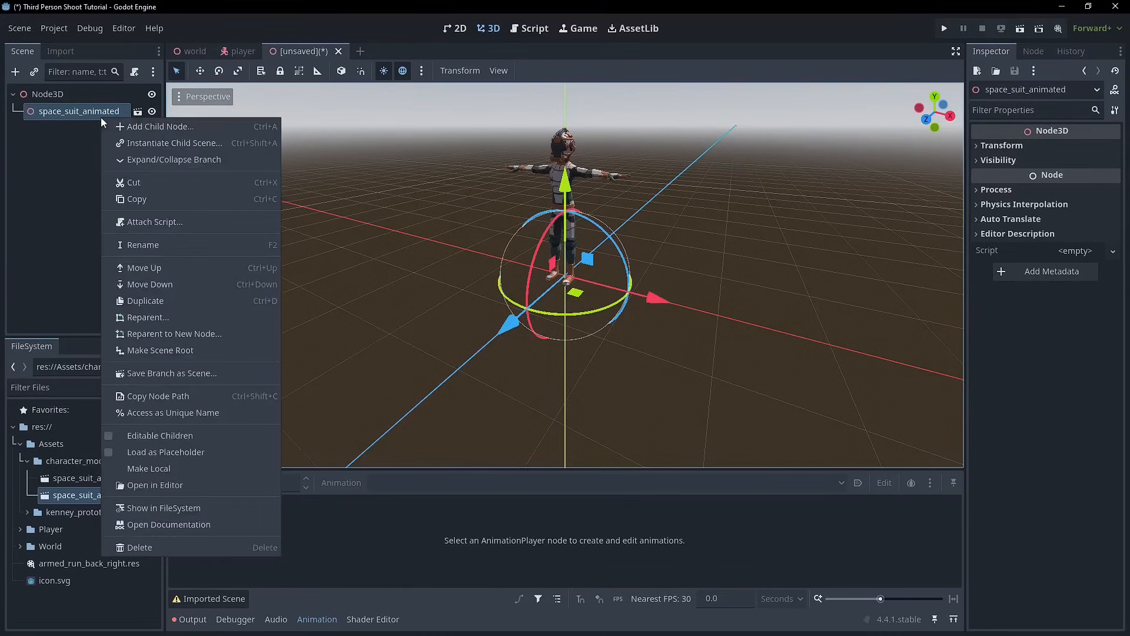
left_click(135, 436)
left_click(57, 180)
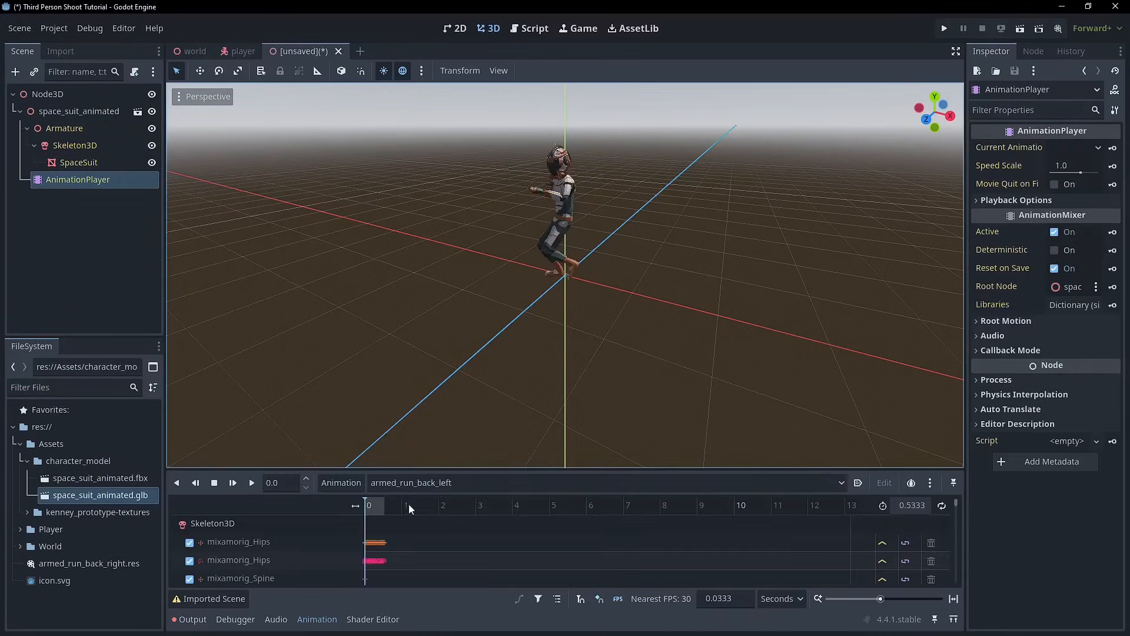
Step: Scrub through the reload animation and play the armed_walk_left animation to check the imported clips
left_click(409, 483)
left_click(406, 510)
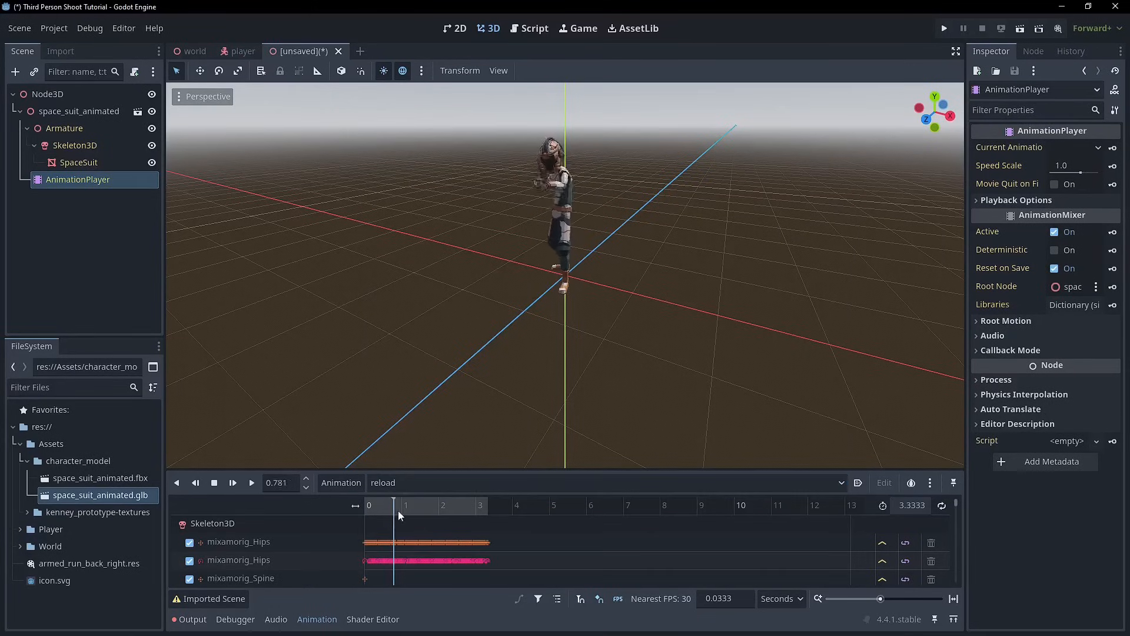
left_click(390, 483)
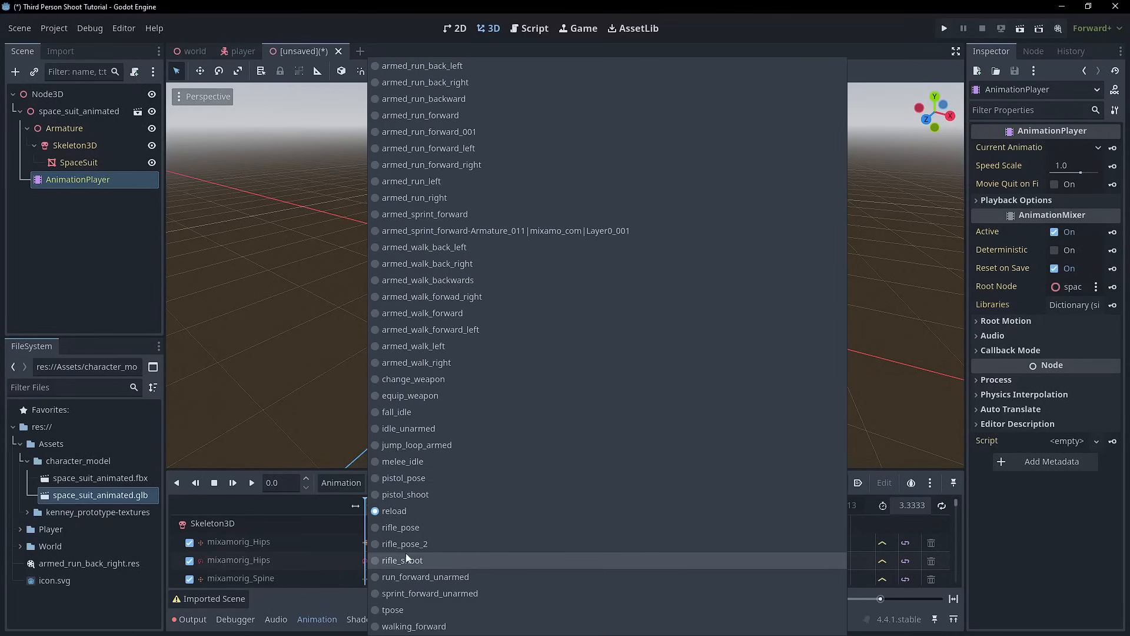
left_click(405, 539)
left_click(252, 483)
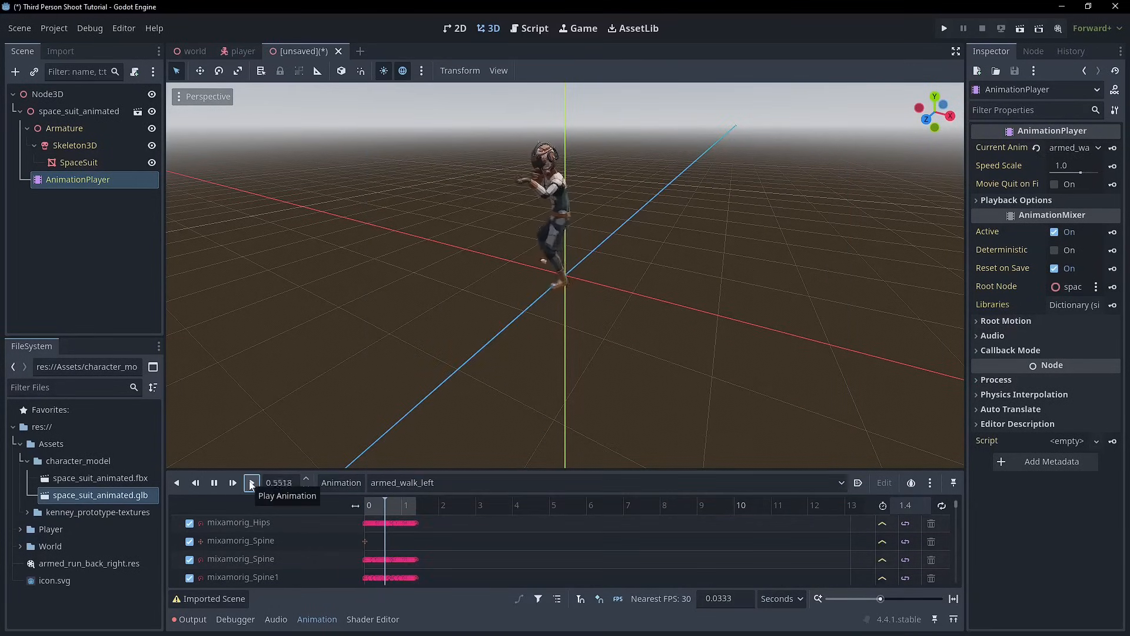
Step: Switch back to Blender, change the timeline area to the Nonlinear Animation editor and enlarge it alongside the Action Editor
left_click(1062, 6)
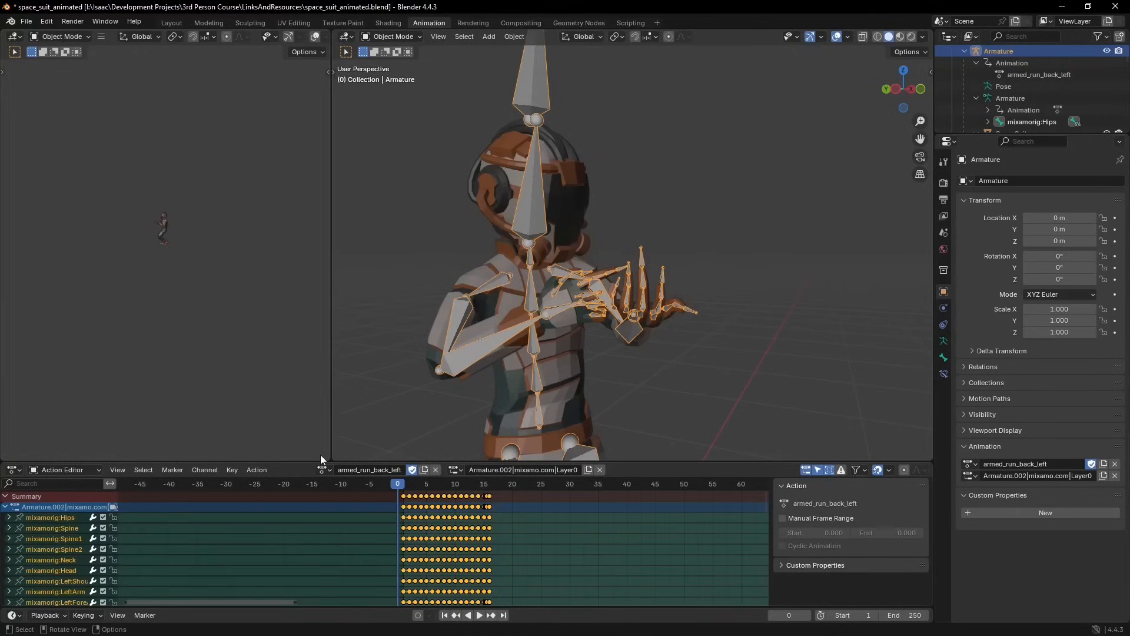
left_click_drag(299, 463, 209, 359)
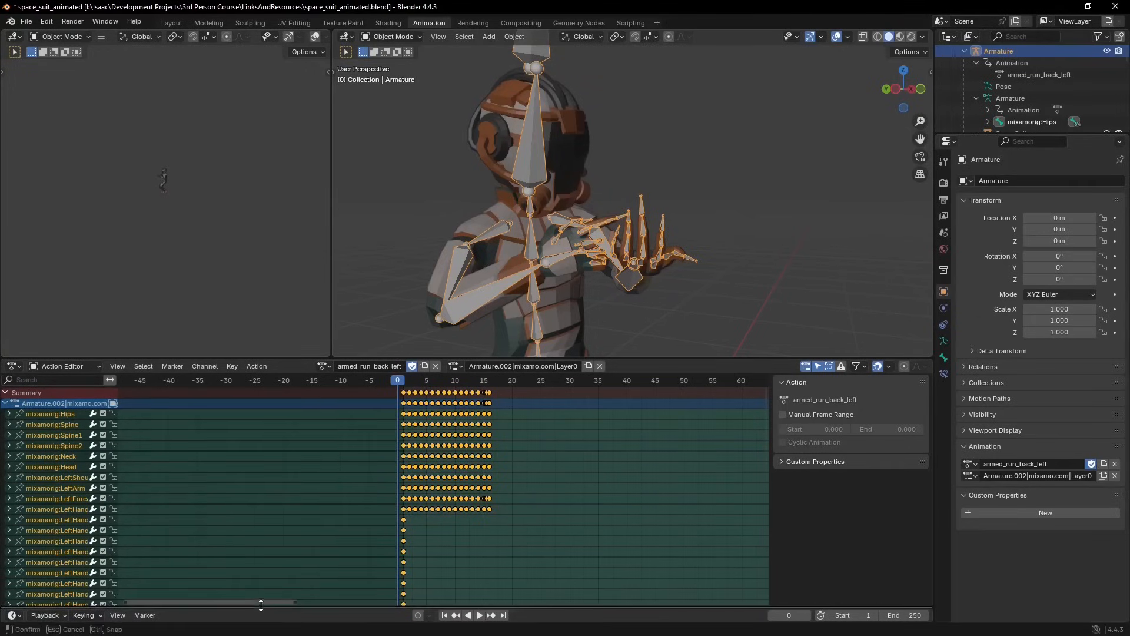
left_click_drag(260, 607, 156, 525)
left_click(15, 515)
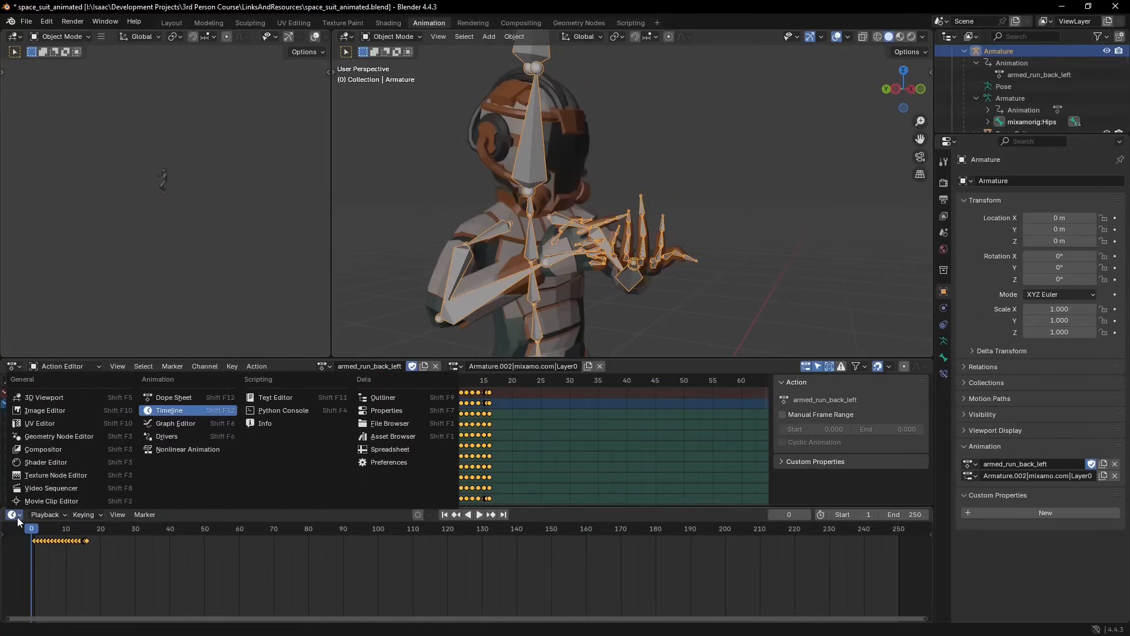
left_click(194, 451)
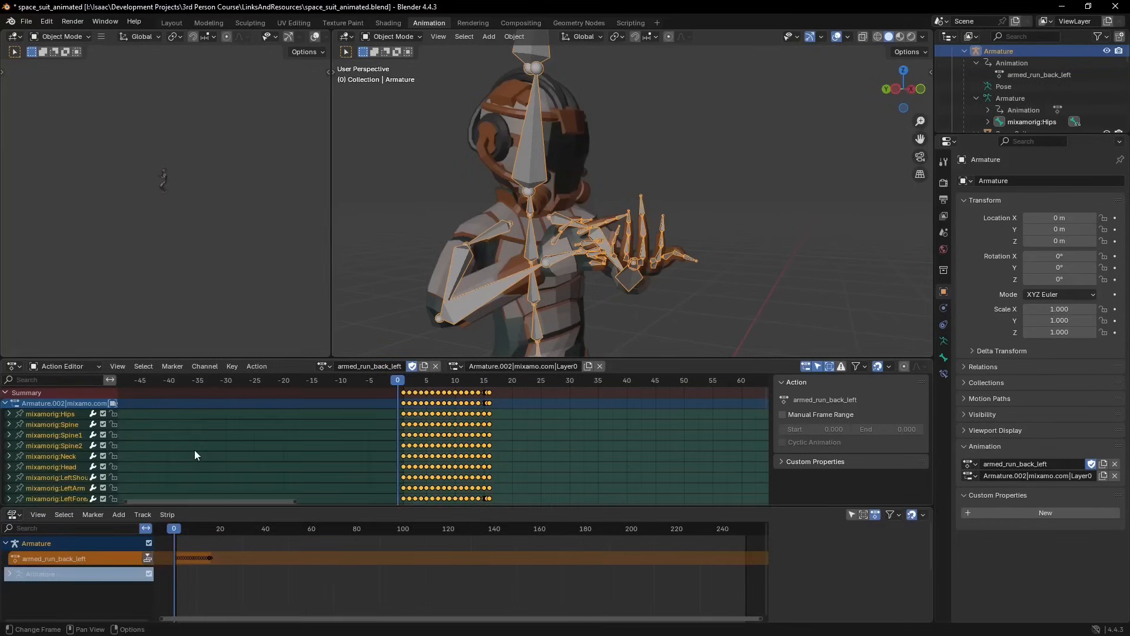
left_click_drag(161, 507, 161, 496)
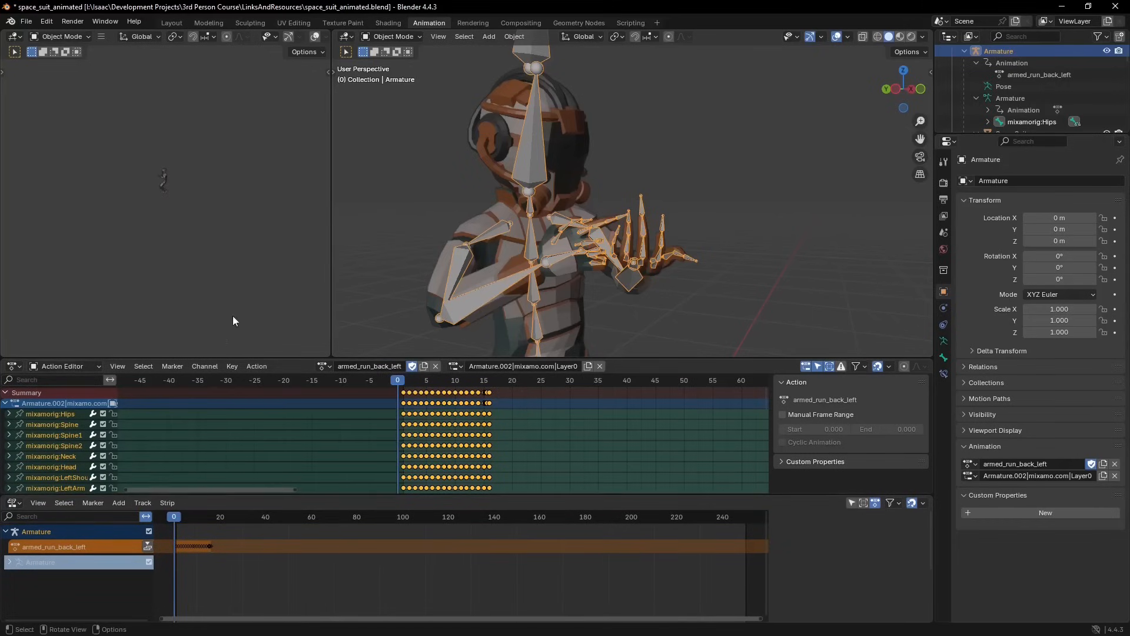
left_click_drag(234, 356, 228, 289)
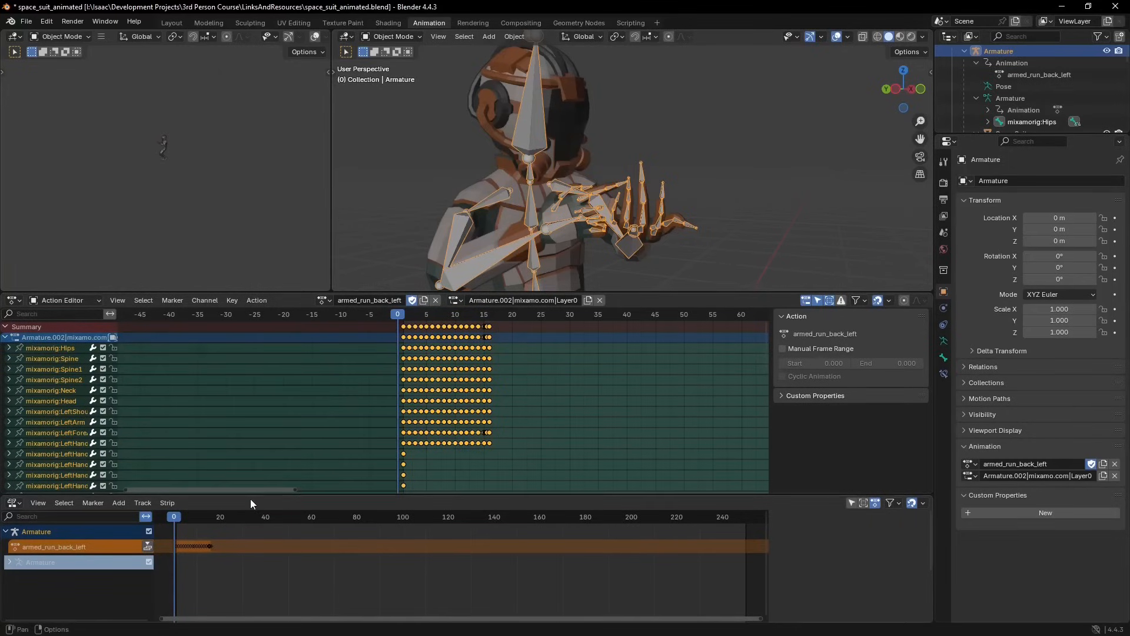
left_click_drag(255, 494, 239, 431)
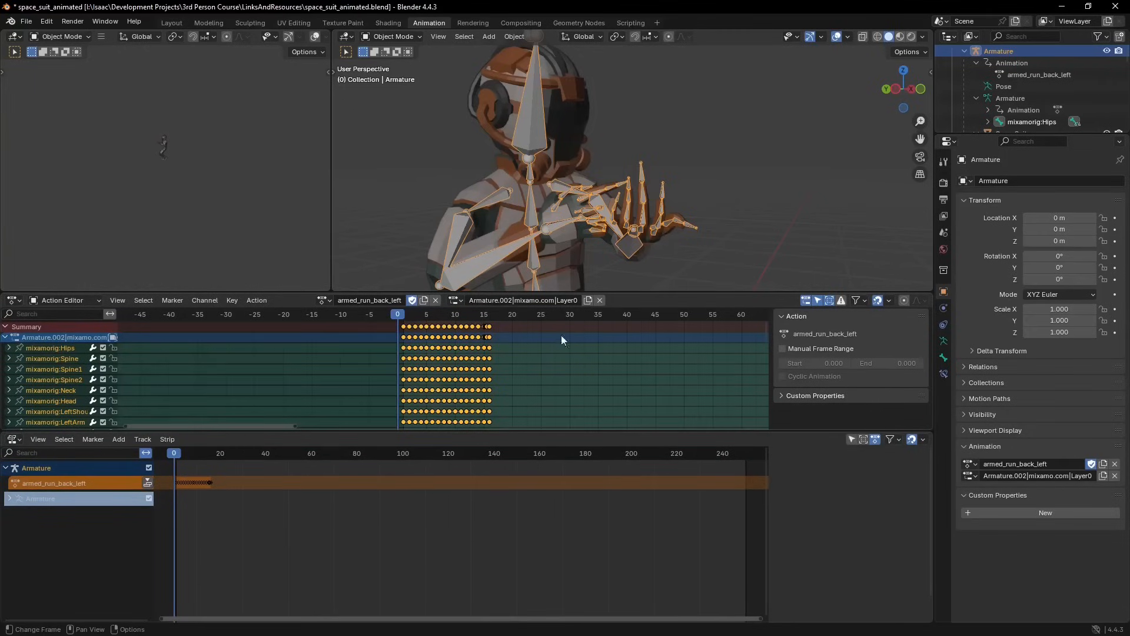
Step: Push the armed_run_back_left action down onto an NLA track of the Armature
left_click(324, 300)
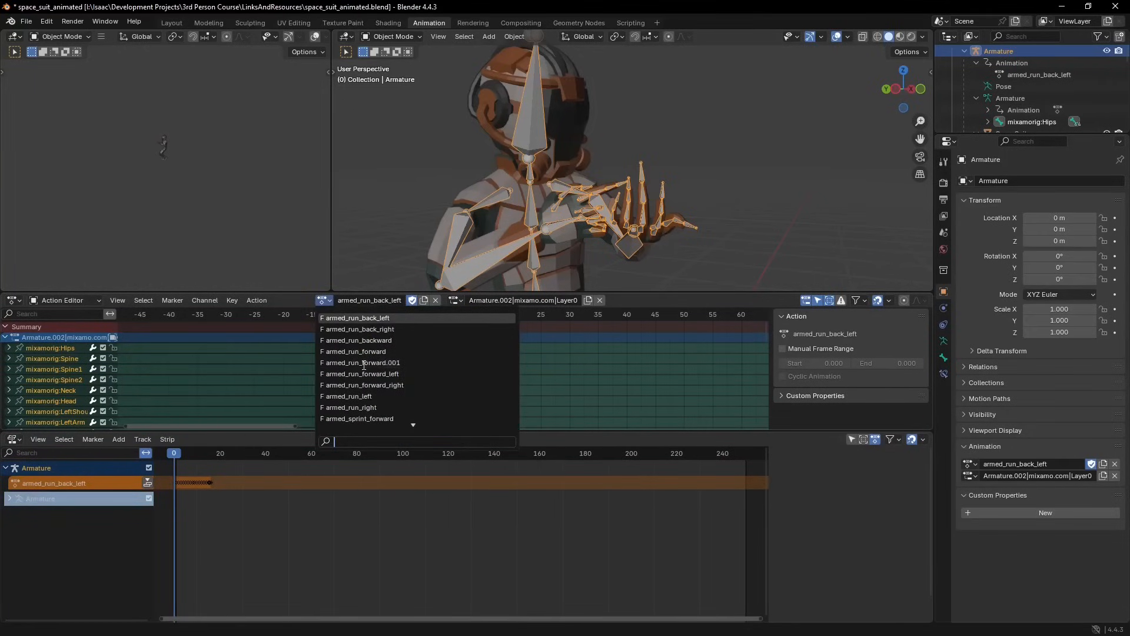
left_click(353, 318)
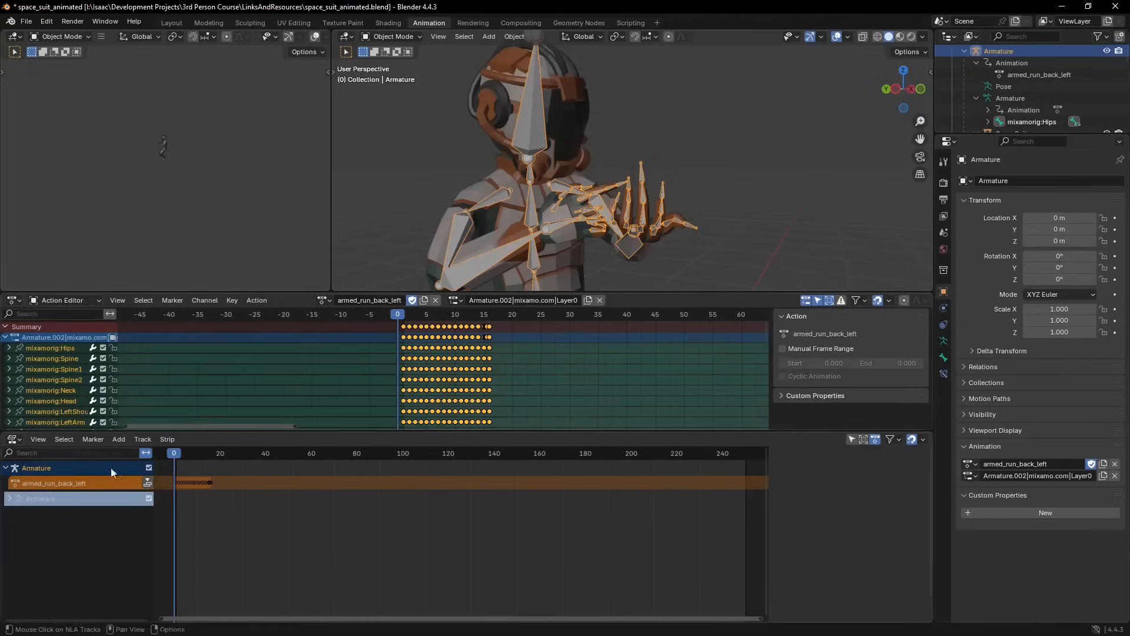
left_click(258, 302)
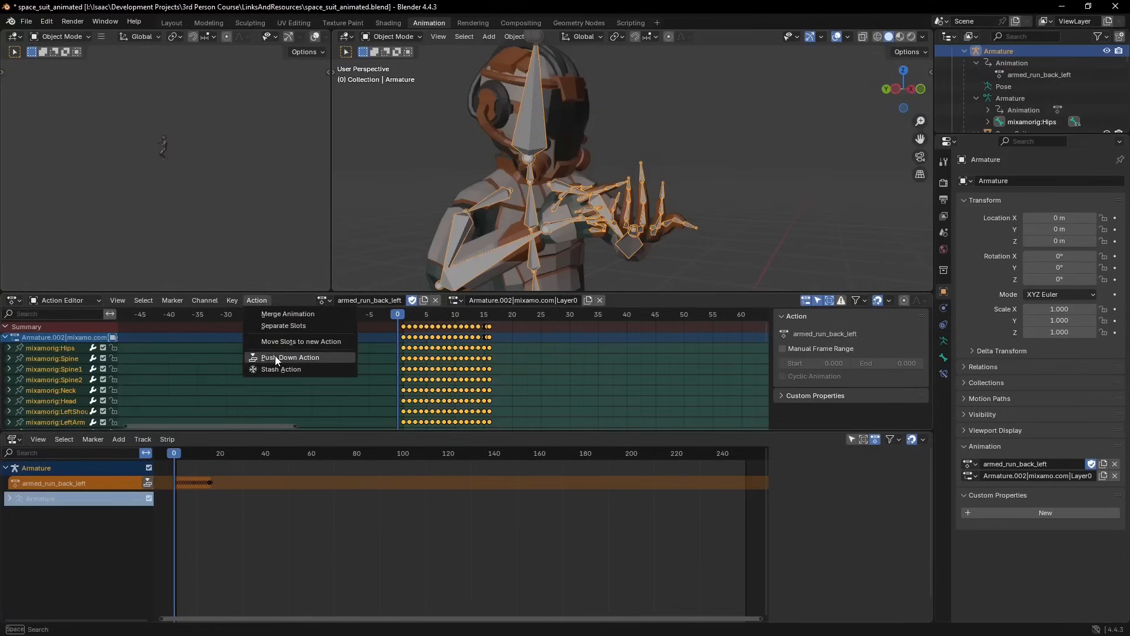
left_click(321, 357)
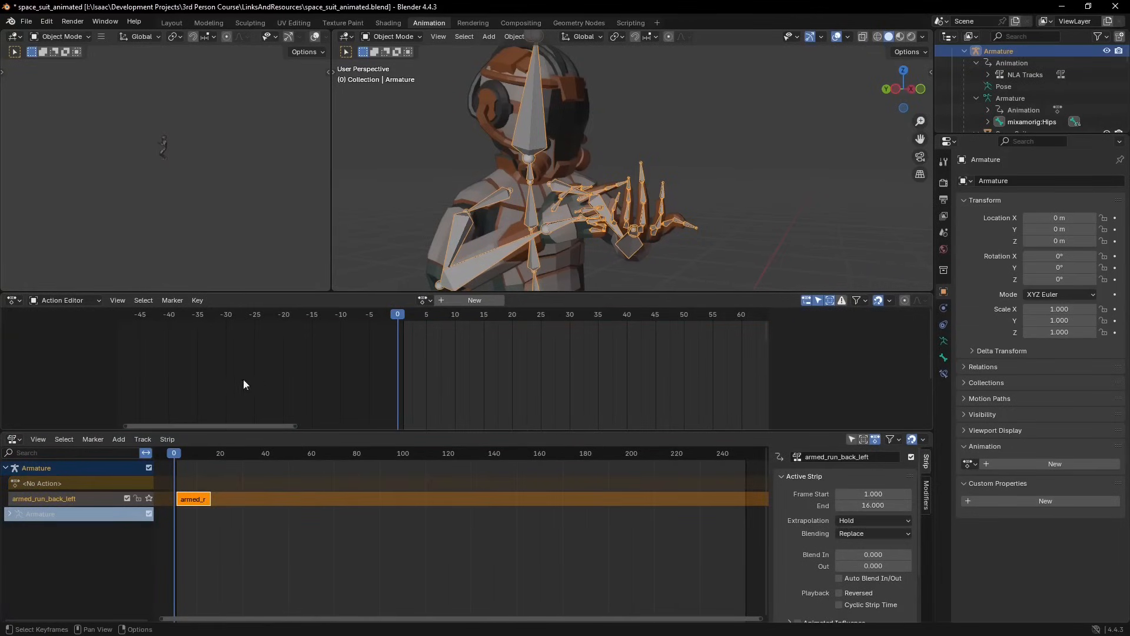
Step: Link armed_run_back_right with its Armature.003|mixamo.com|Layer0 slot to the Armature and push the action down onto an NLA track
left_click(429, 300)
left_click(447, 331)
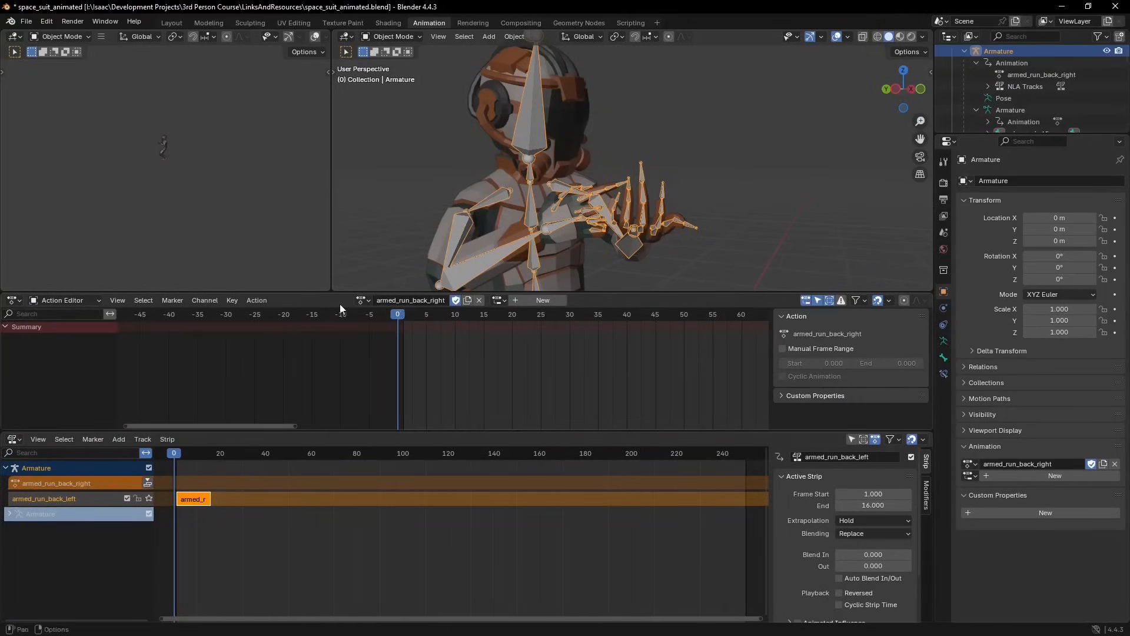
left_click(499, 300)
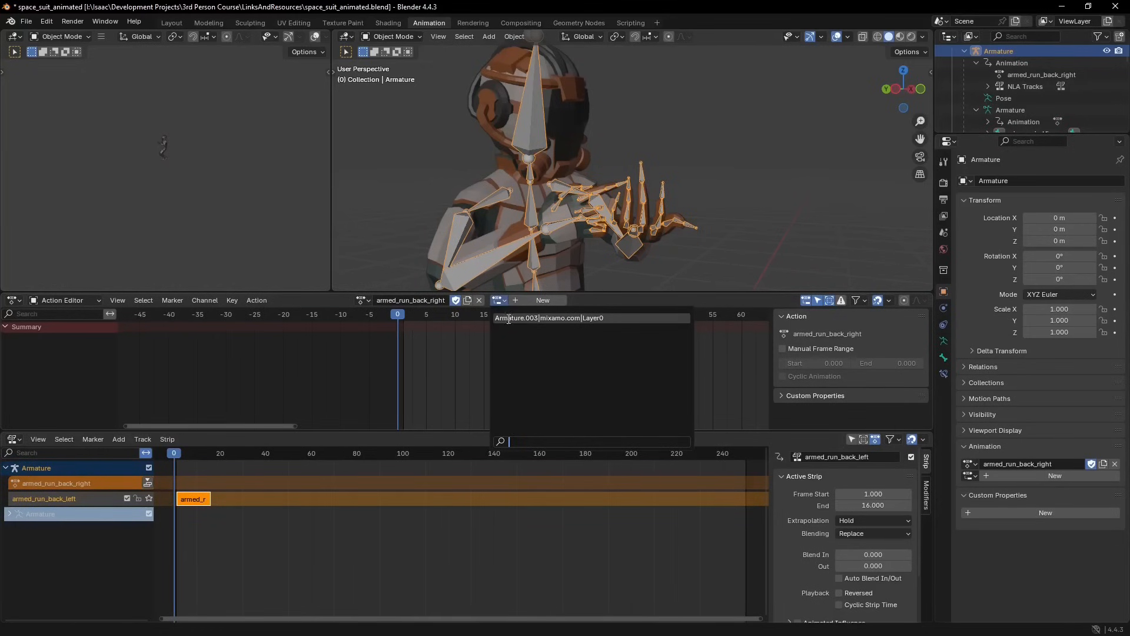
left_click(509, 319)
left_click_drag(394, 317, 365, 315)
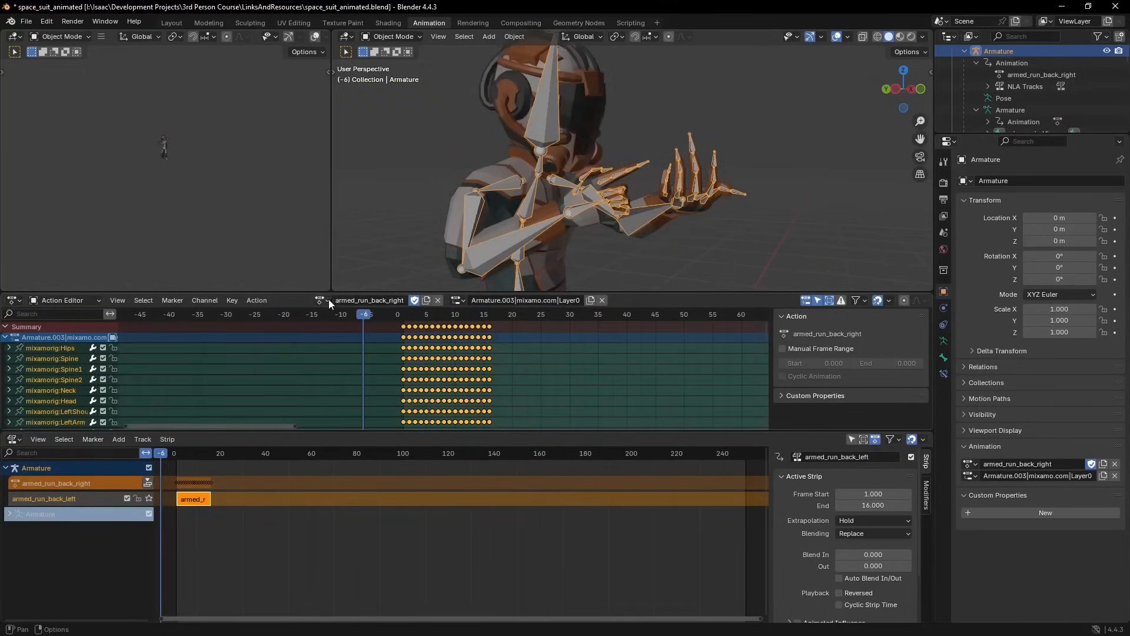
left_click(257, 301)
left_click(276, 356)
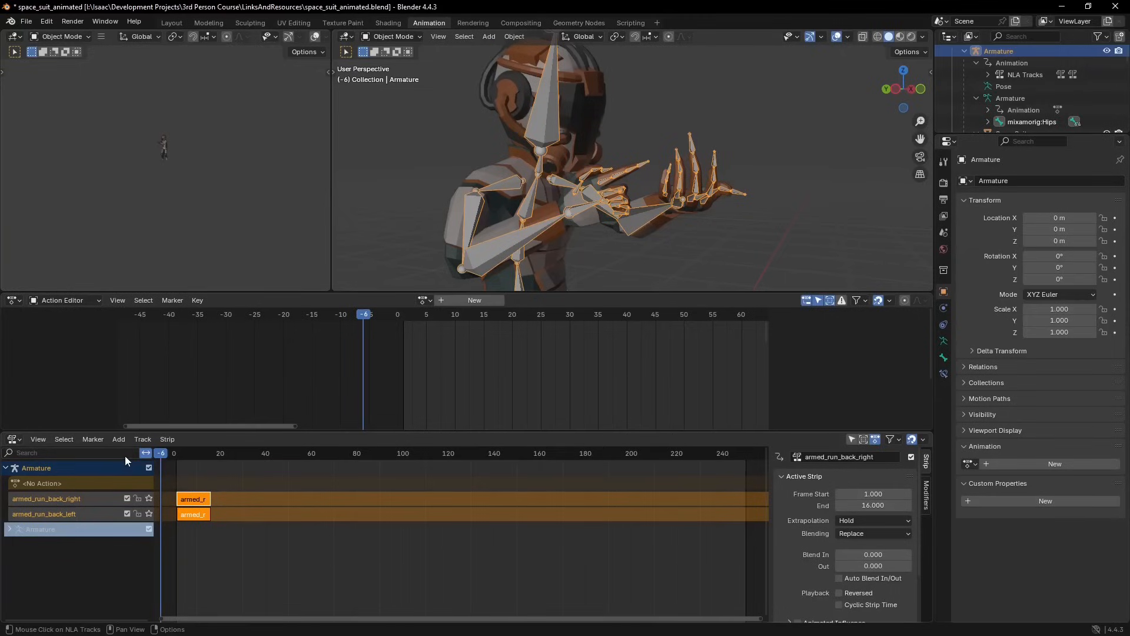
Step: Preview the armed_run_back_left and armed_run_back_right NLA tracks by soloing each and scrubbing through the frames
key("n")
middle_click_drag(407, 247, 409, 312)
left_click_drag(165, 453, 203, 453)
left_click(149, 514)
left_click(149, 513)
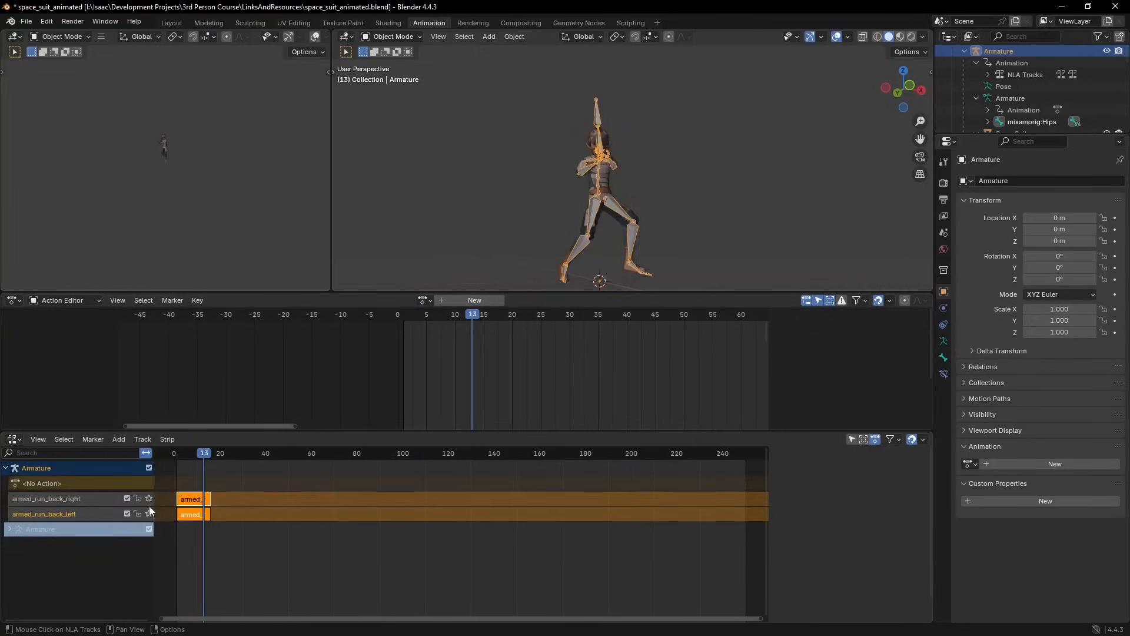
left_click(149, 498)
left_click(195, 453)
mouse_move(195, 456)
left_mouse_down()
mouse_move(213, 453)
mouse_move(186, 454)
left_mouse_up()
left_click(149, 498)
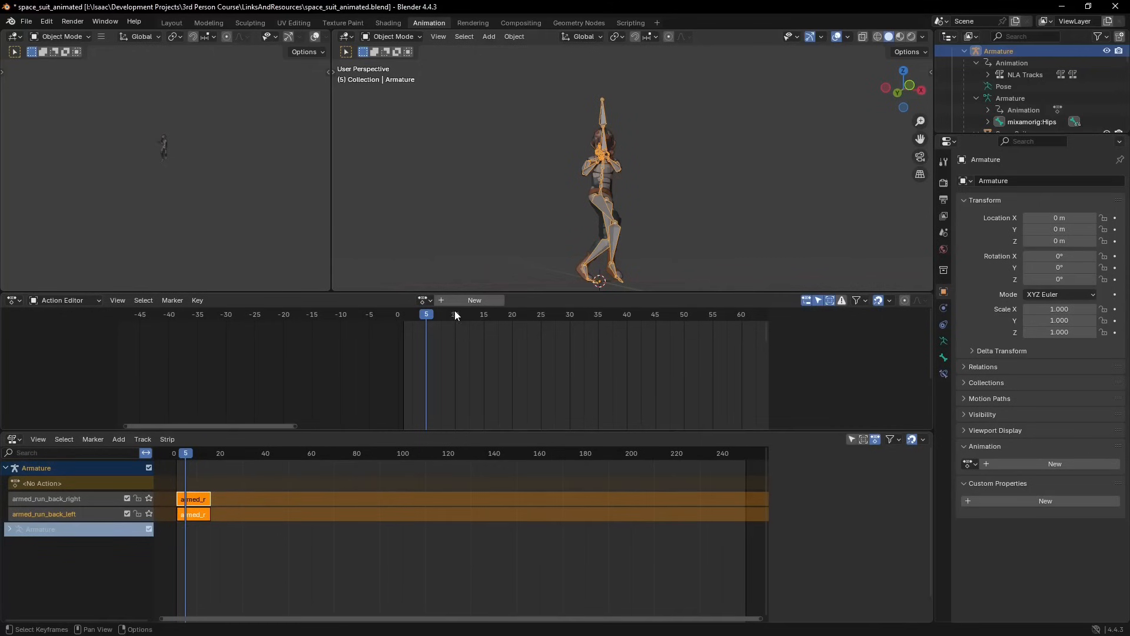
Step: Link armed_run_backward with its Armature.004|mixamo.com|Layer0 slot to the Armature and push the action down onto an NLA track
left_click(421, 300)
left_click(444, 340)
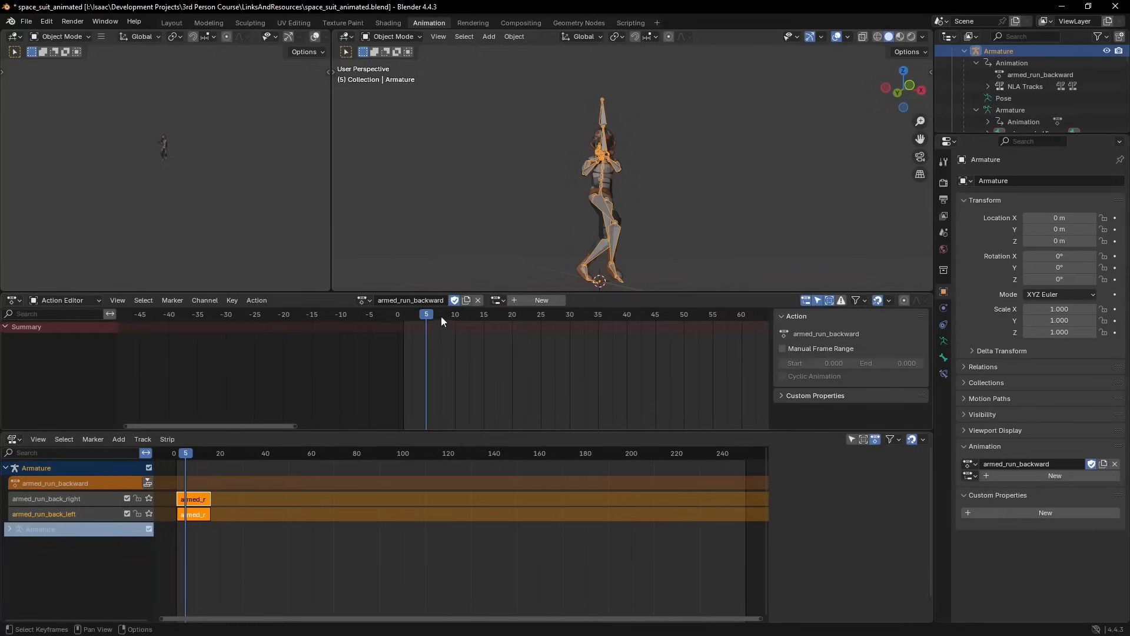
left_click(498, 300)
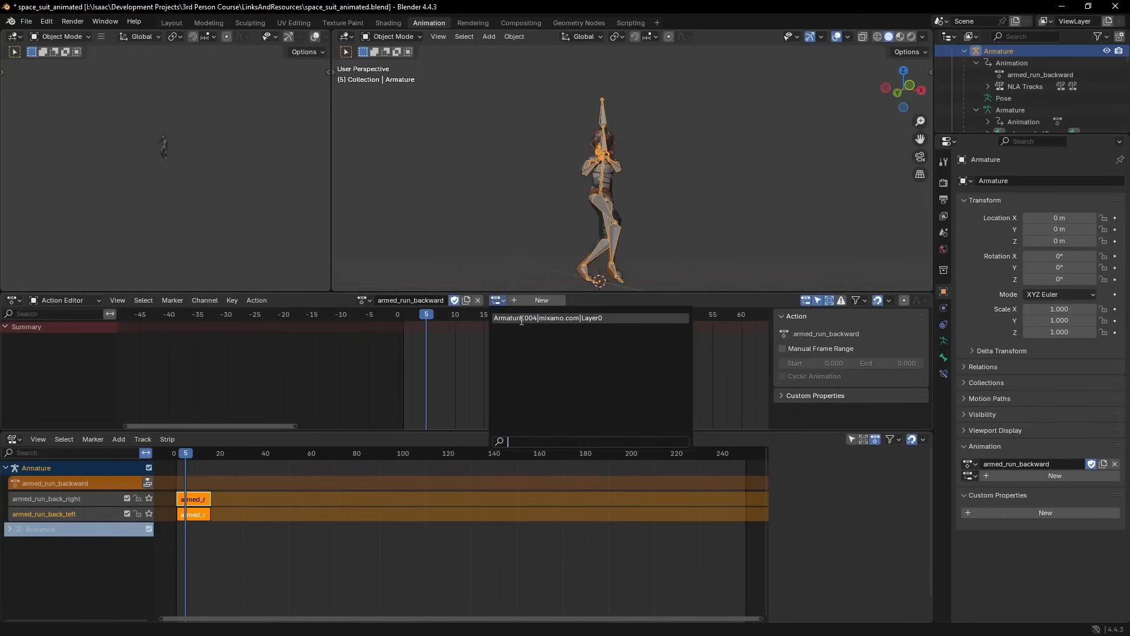
left_click(522, 318)
left_click(256, 301)
left_click(270, 357)
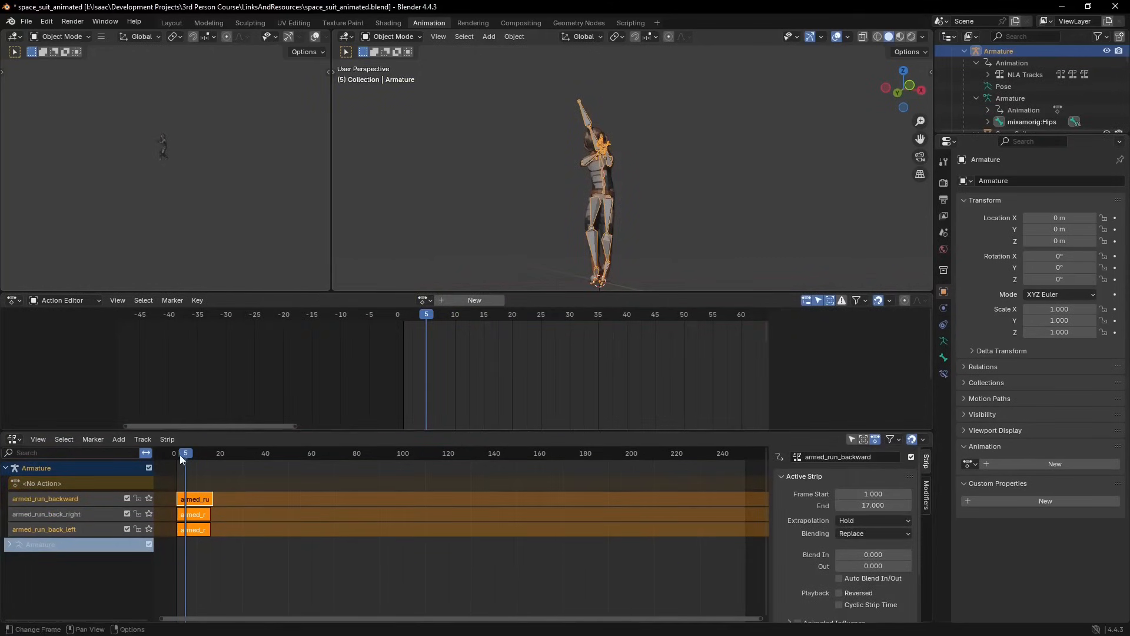
Step: Link armed_run_forward with its Armature.007|mixamo.com|Layer0 slot to the Armature and push the action down onto an NLA track
left_click(424, 300)
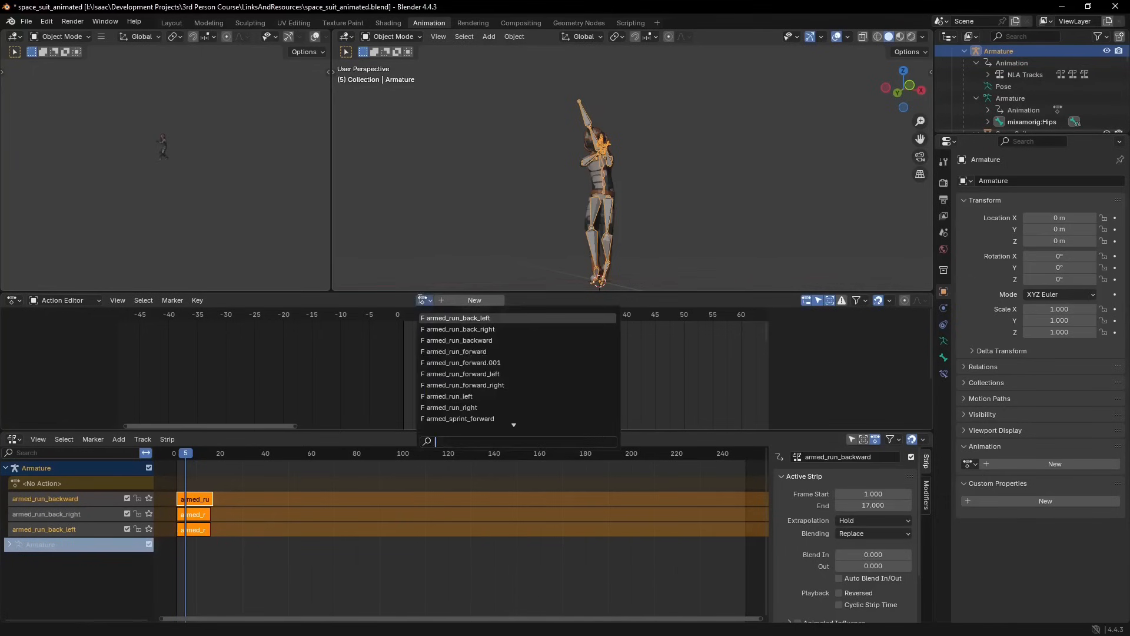
left_click(455, 351)
left_click(500, 299)
left_click(507, 318)
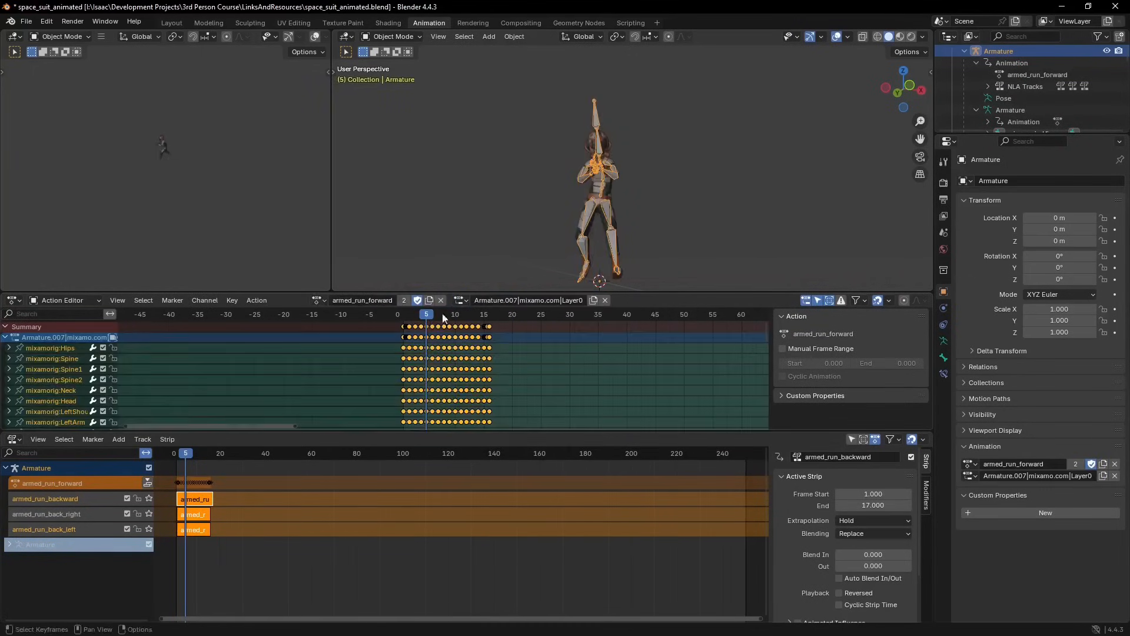
left_click(257, 301)
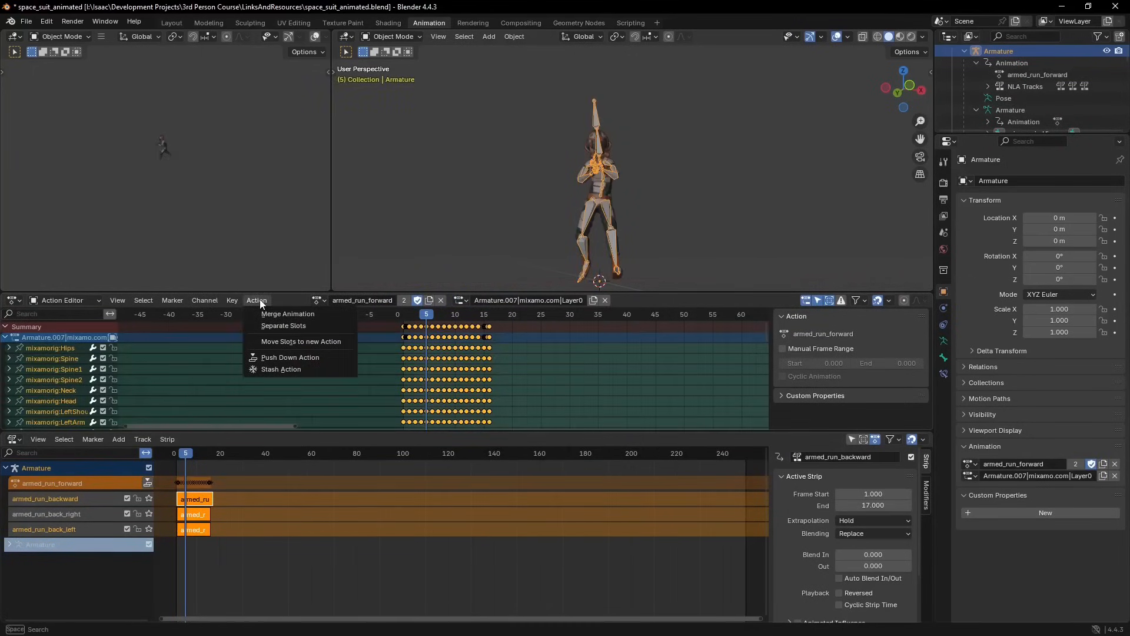
left_click(271, 358)
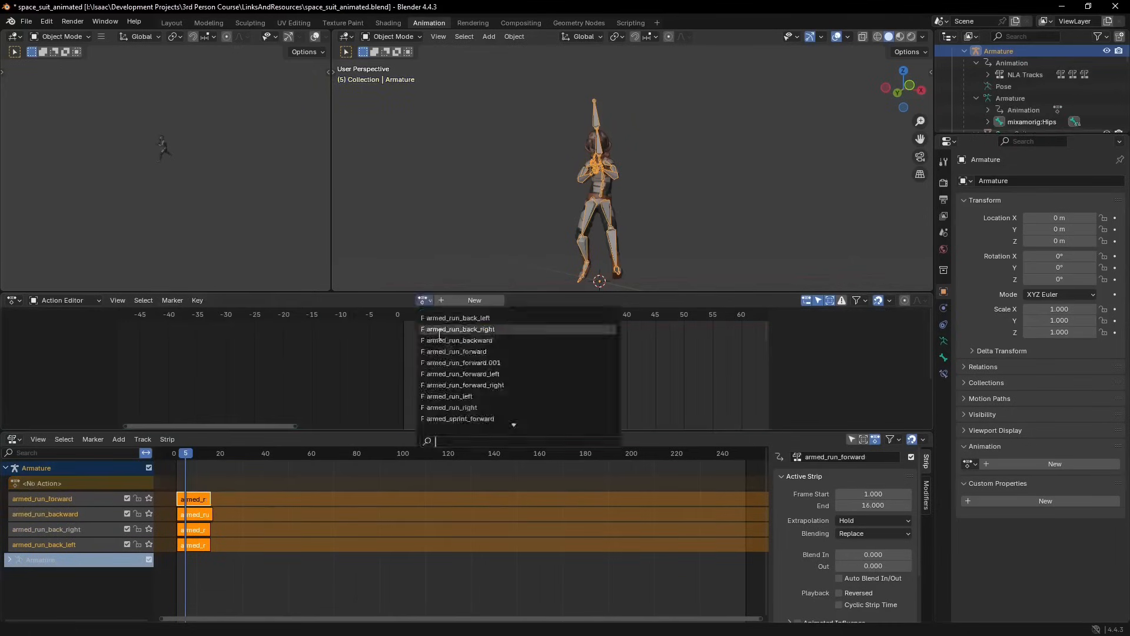
Step: Push the remaining armed_run actions, armed_sprint_forward and the three backward armed_walk actions down onto NLA tracks of the Armature
left_click(423, 300)
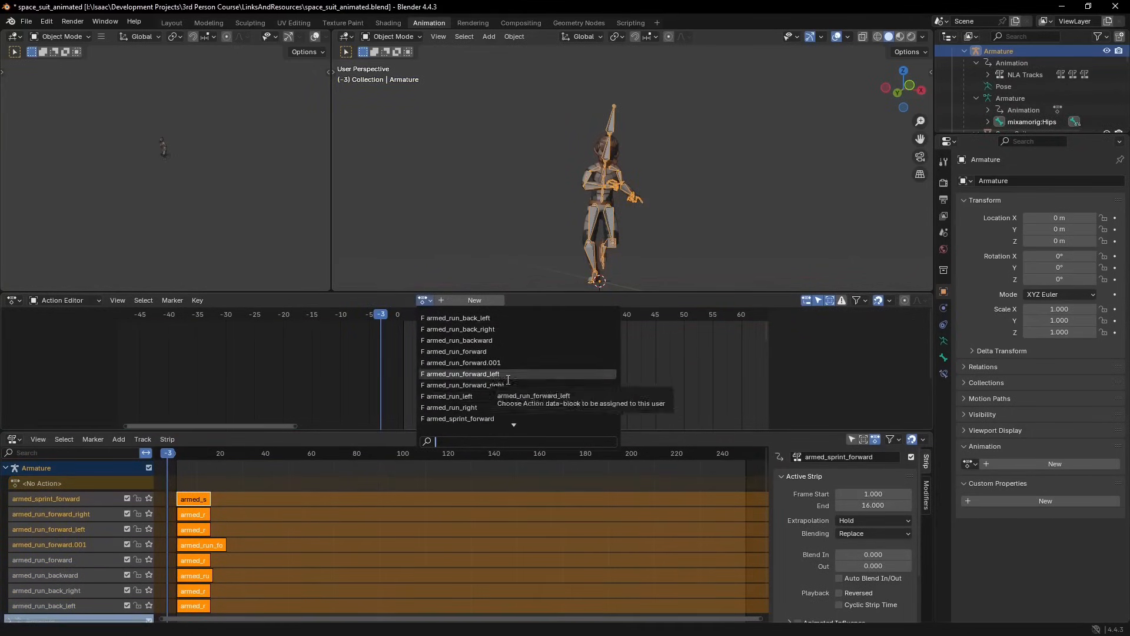
left_click(495, 396)
left_click(423, 300)
left_click(485, 407)
left_click(299, 301)
scroll(396, 376, "down", 3)
left_click(485, 319)
left_click(257, 300)
left_click(271, 357)
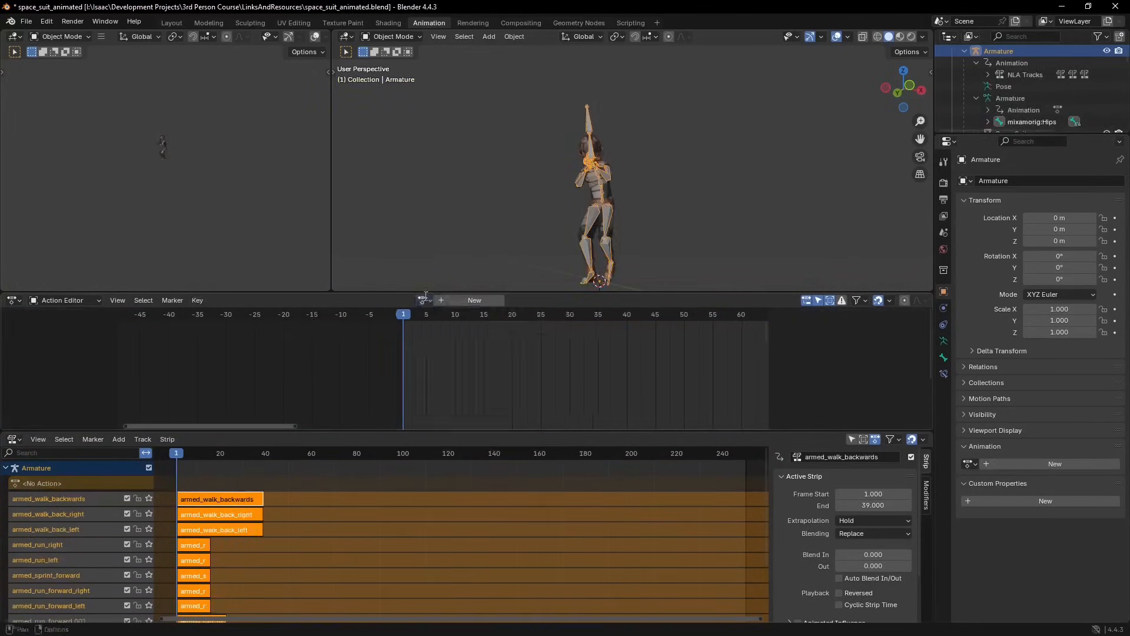
Step: Push the forward, forward-diagonal, left and right armed_walk actions and change_weapon down onto NLA tracks of the Armature
left_click(423, 300)
left_click(494, 351)
left_click(257, 300)
left_click(271, 357)
left_click(423, 300)
left_click(500, 373)
scroll(459, 385, "down", 3)
left_click(462, 374)
left_click(259, 300)
left_click(270, 358)
Step: Push fall_idle, idle_unarmed, jump_loop_armed, melee_idle, pistol_pose, pistol_shoot and reload down onto NLA tracks of the Armature
left_click(423, 300)
left_click(465, 385)
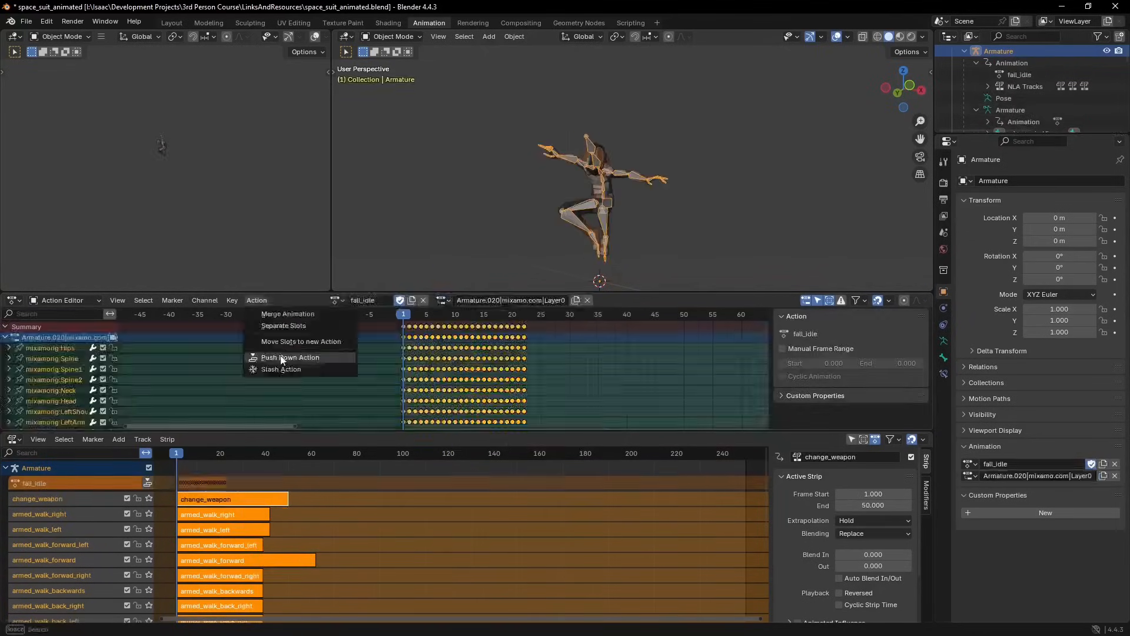
left_click(268, 299)
left_click(270, 357)
left_click(257, 300)
left_click(271, 357)
Step: Push rifle_pose, rifle_pose_2, rifle_shoot, run_forward_unarmed, sprint_forward_unarmed, tpose and walking_forward down onto NLA tracks of the Armature
left_click(423, 301)
scroll(465, 370, "down", 3)
left_click(465, 351)
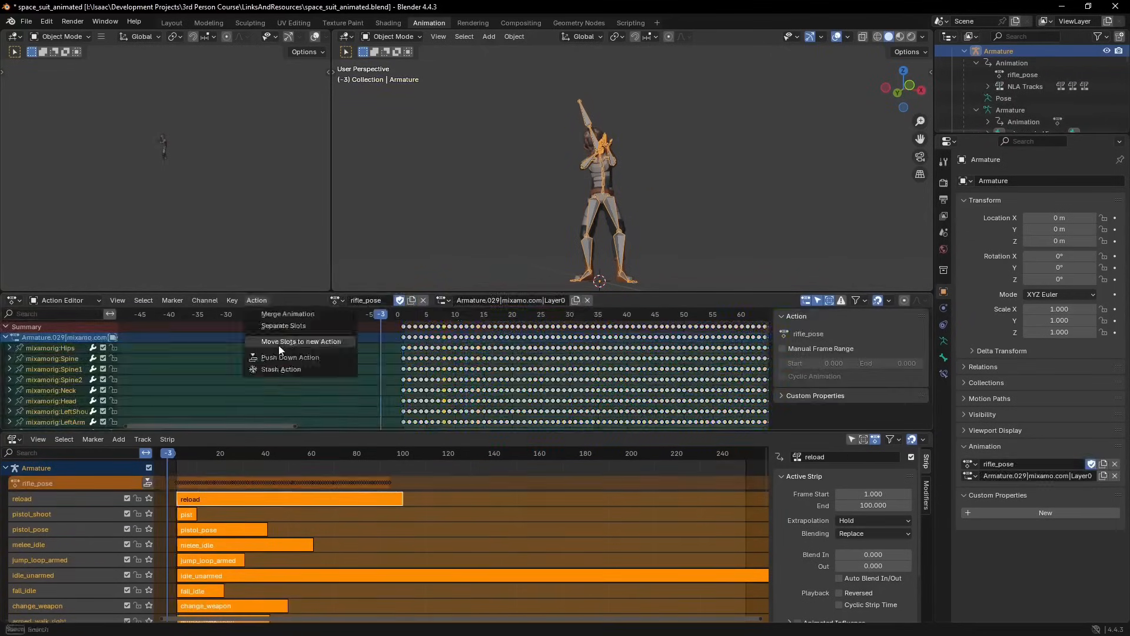
left_click(255, 301)
left_click(271, 357)
left_click(423, 301)
left_click(471, 407)
left_click(257, 300)
left_click(271, 357)
left_click(423, 300)
left_click(465, 418)
left_click(257, 300)
left_click(271, 358)
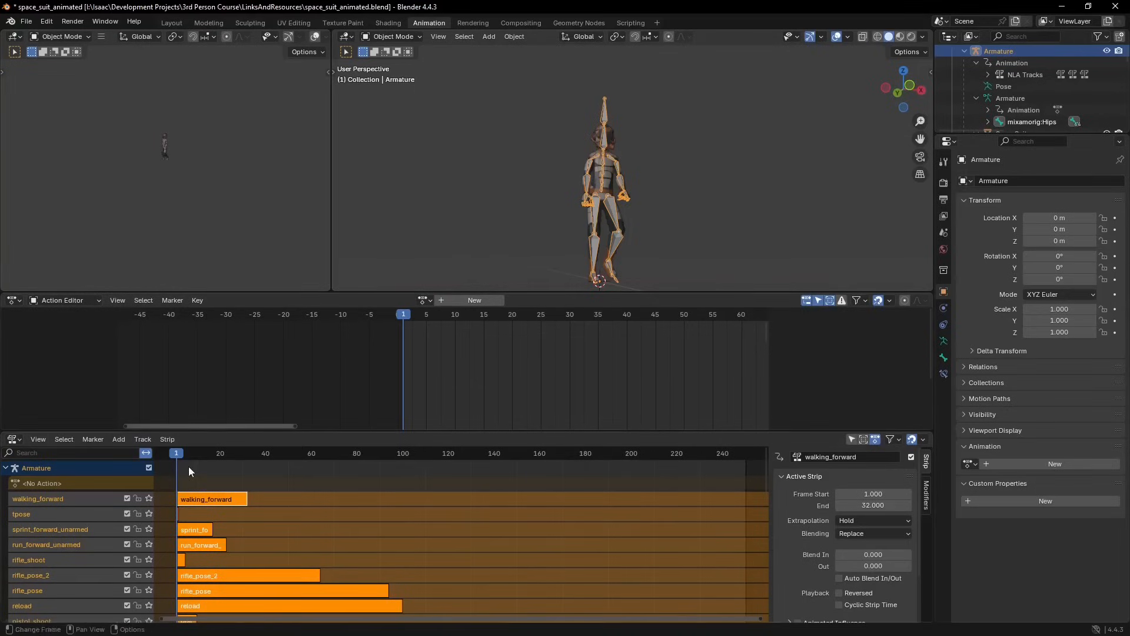
Step: Preview the walking_forward and tpose NLA tracks by soloing each one and playing the animation
left_click(147, 499)
key("space")
key("space")
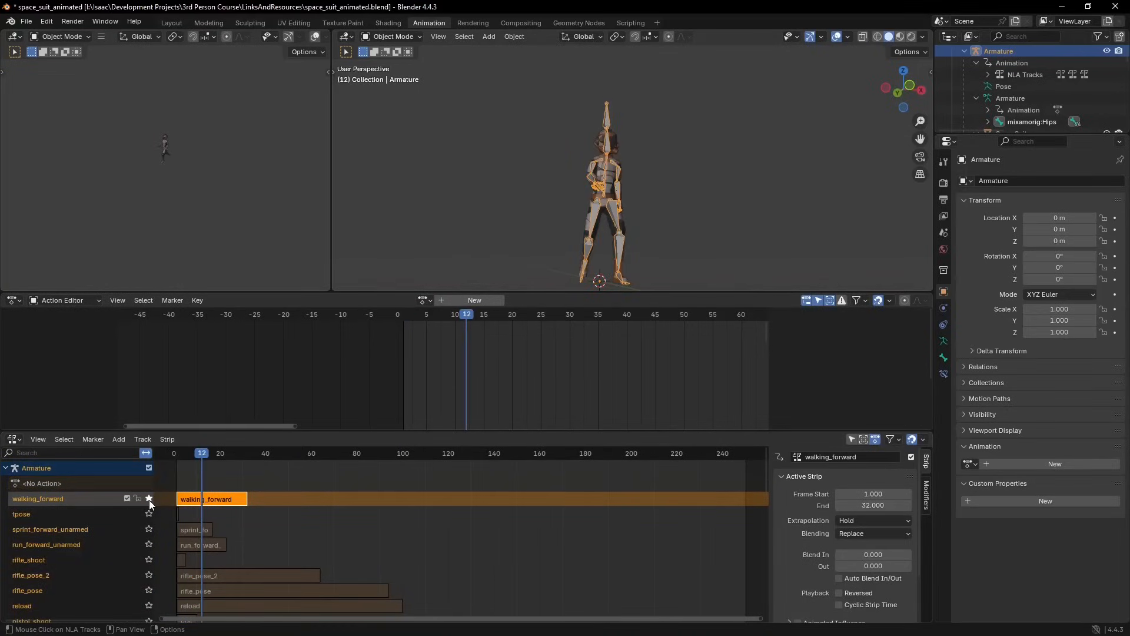
left_click(150, 500)
left_click(150, 513)
key("space")
key("space")
left_click(150, 512)
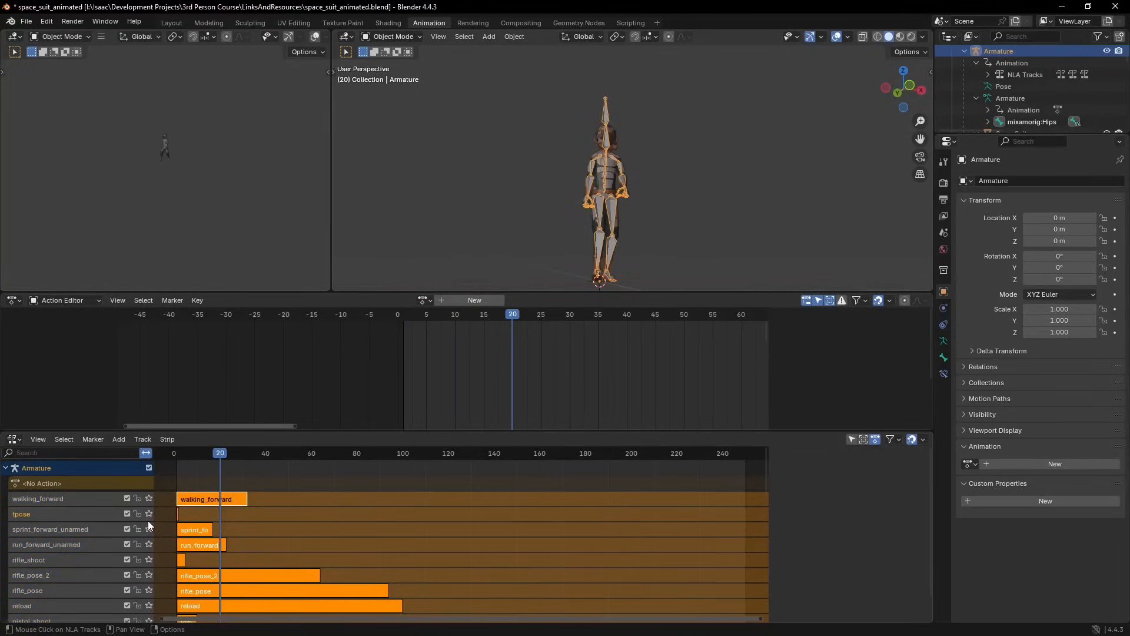
Step: Preview the sprint_forward_unarmed and run_forward_unarmed NLA tracks by soloing each one and playing the animation
left_click(149, 529)
key("space")
key("space")
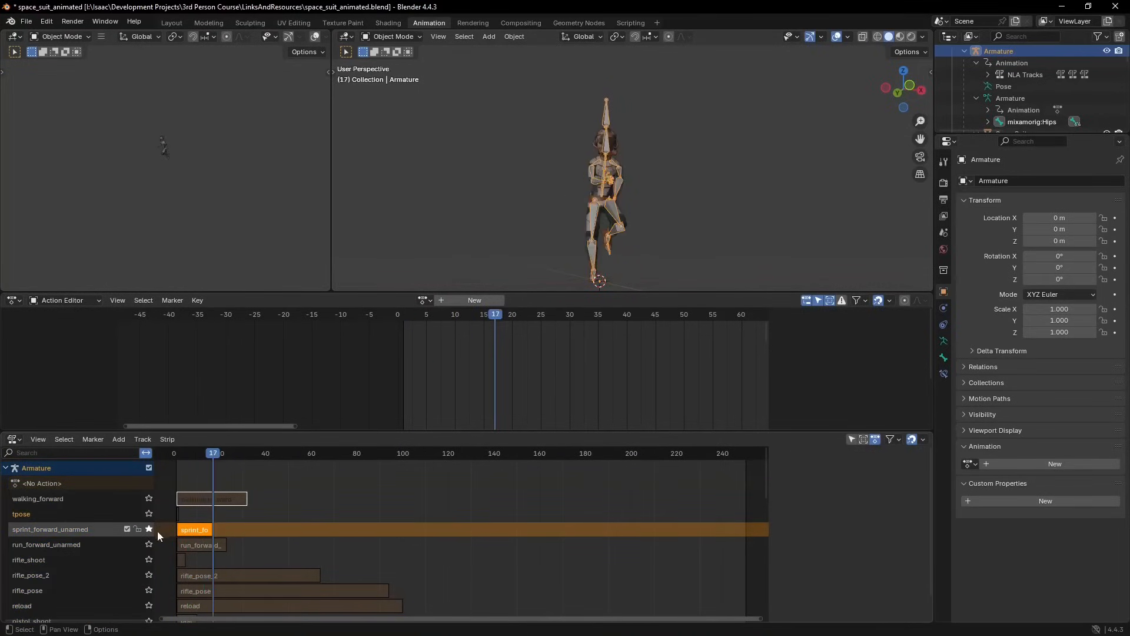
left_click(149, 529)
left_click(149, 544)
key("space")
key("Escape")
left_click(149, 544)
Step: Solo and play the rifle_shoot and rifle_pose_2 NLA tracks to check their motion
left_click(149, 559)
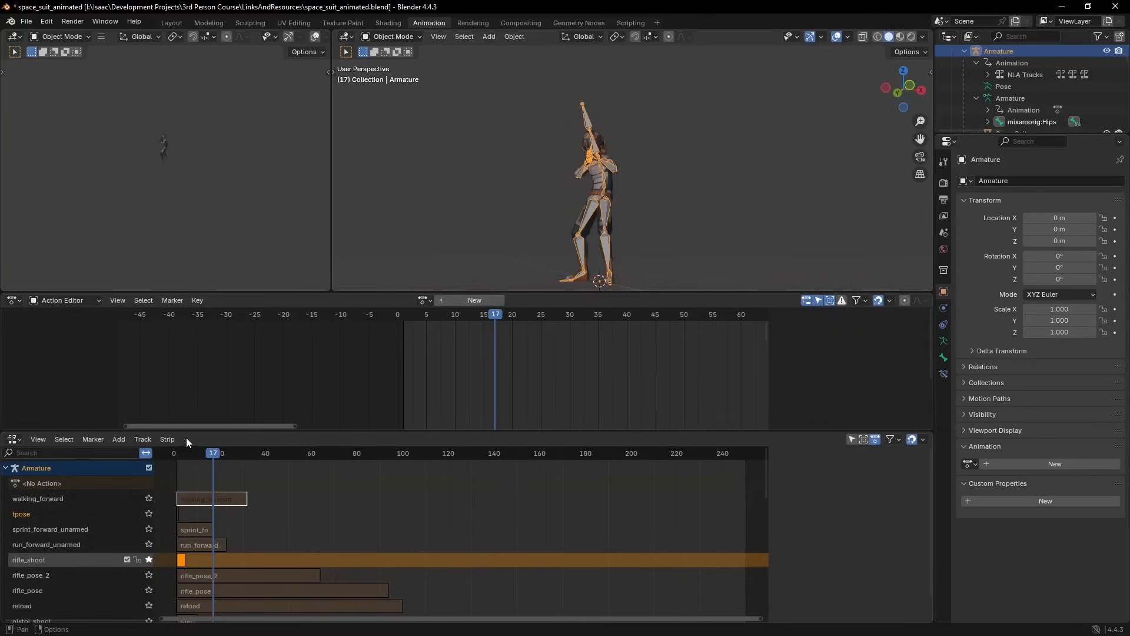
key("space")
key("space")
left_click(149, 574)
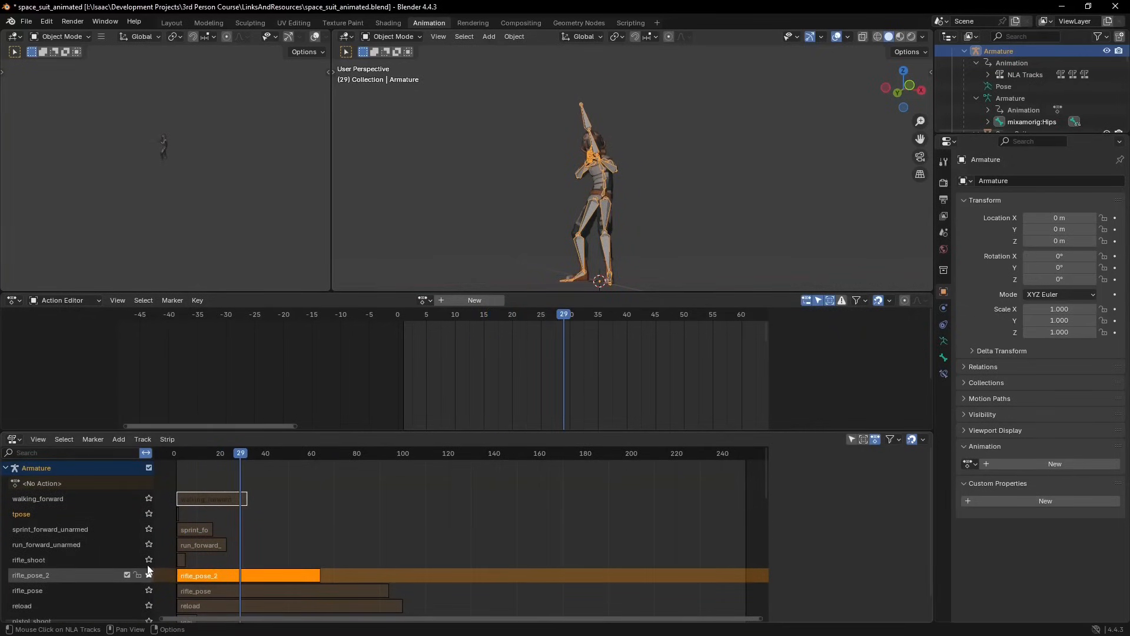
left_click(197, 453)
key("space")
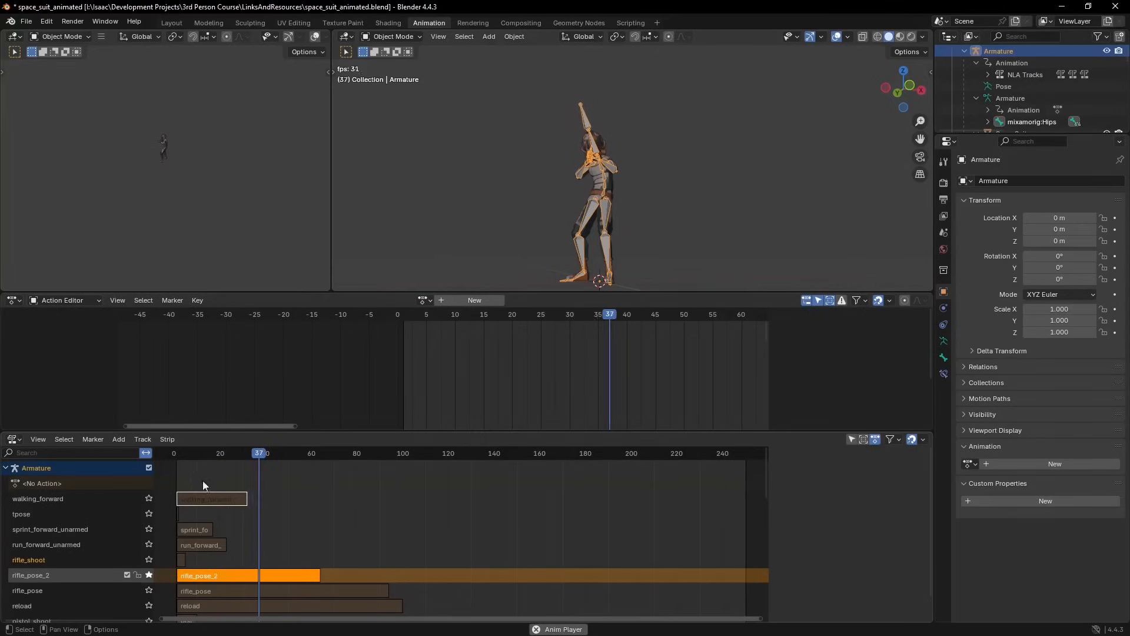
Step: Solo and preview the rifle_pose and reload NLA tracks, then turn soloing off again
scroll(136, 534, "down", 2)
left_click(149, 545)
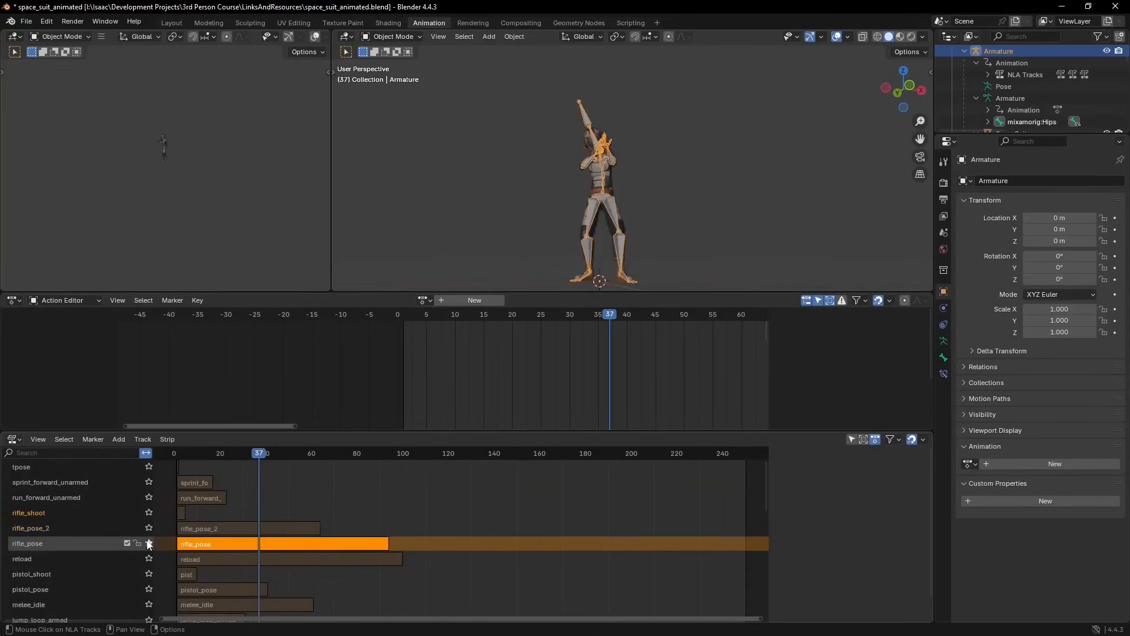
key("shift+Left")
key("space")
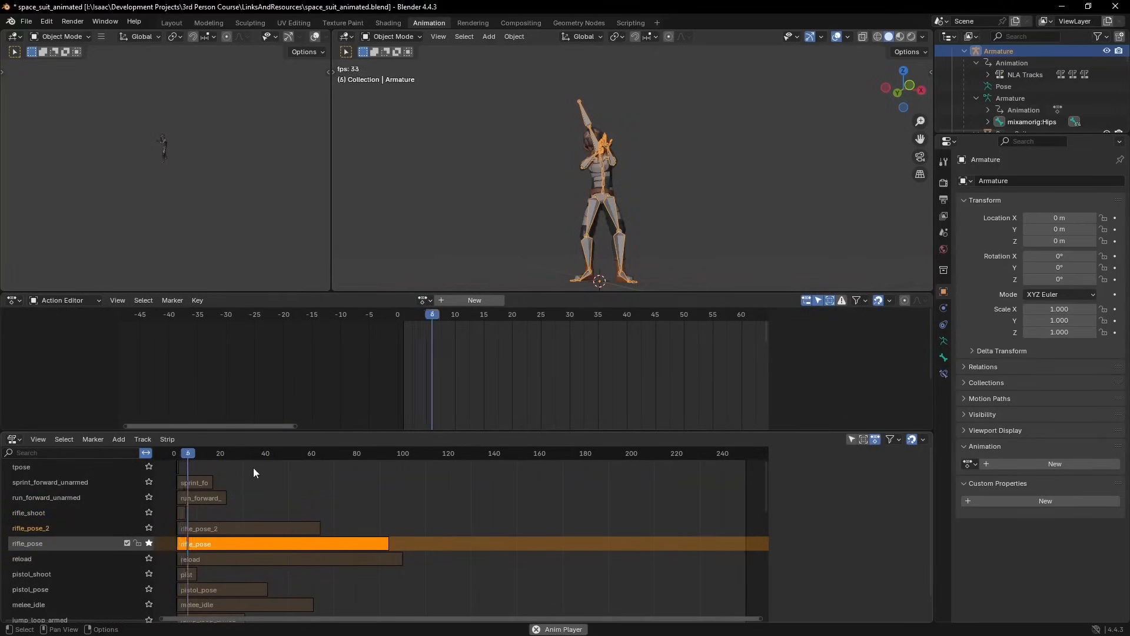
key("space")
scroll(176, 518, "down", 1)
left_click(149, 521)
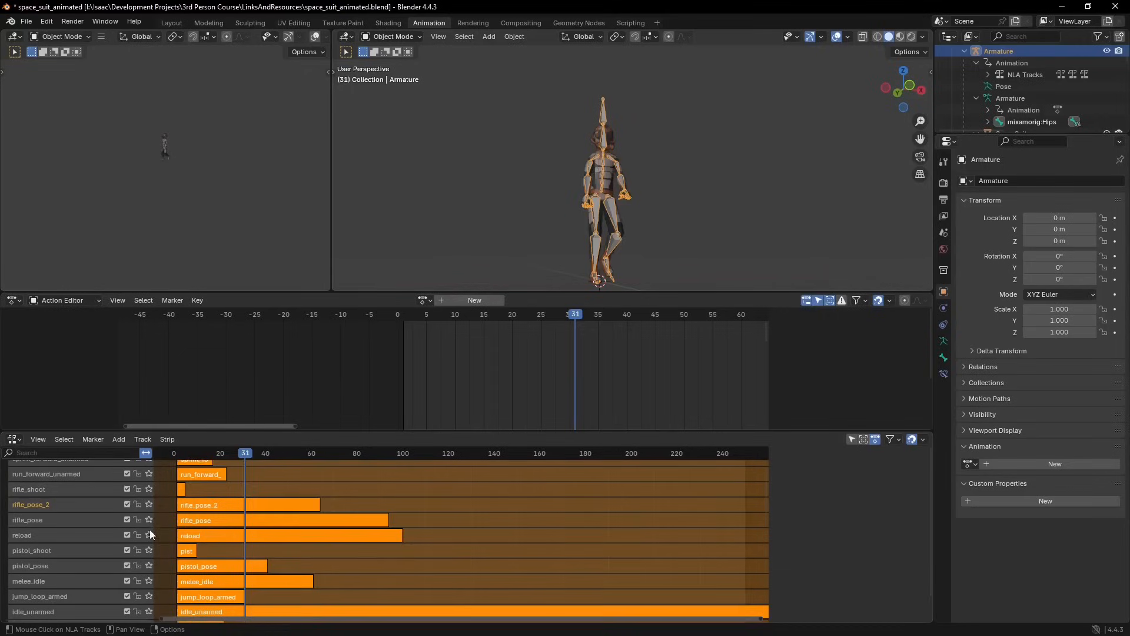
left_click(149, 535)
mouse_move(189, 462)
left_mouse_down()
mouse_move(319, 462)
mouse_move(176, 468)
left_mouse_up()
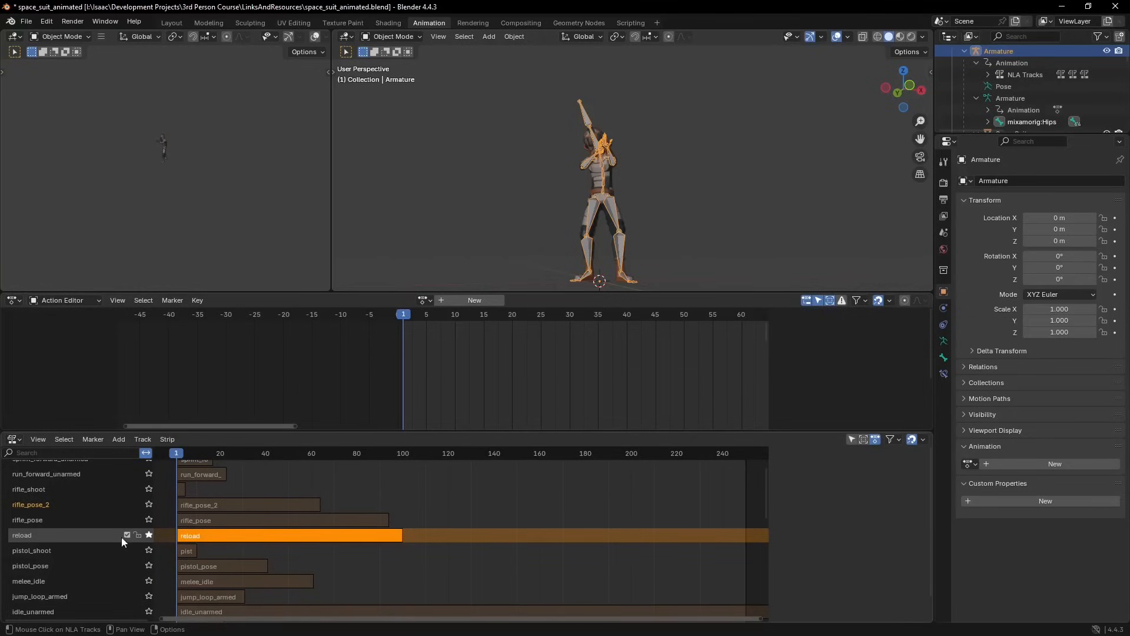
left_click(148, 535)
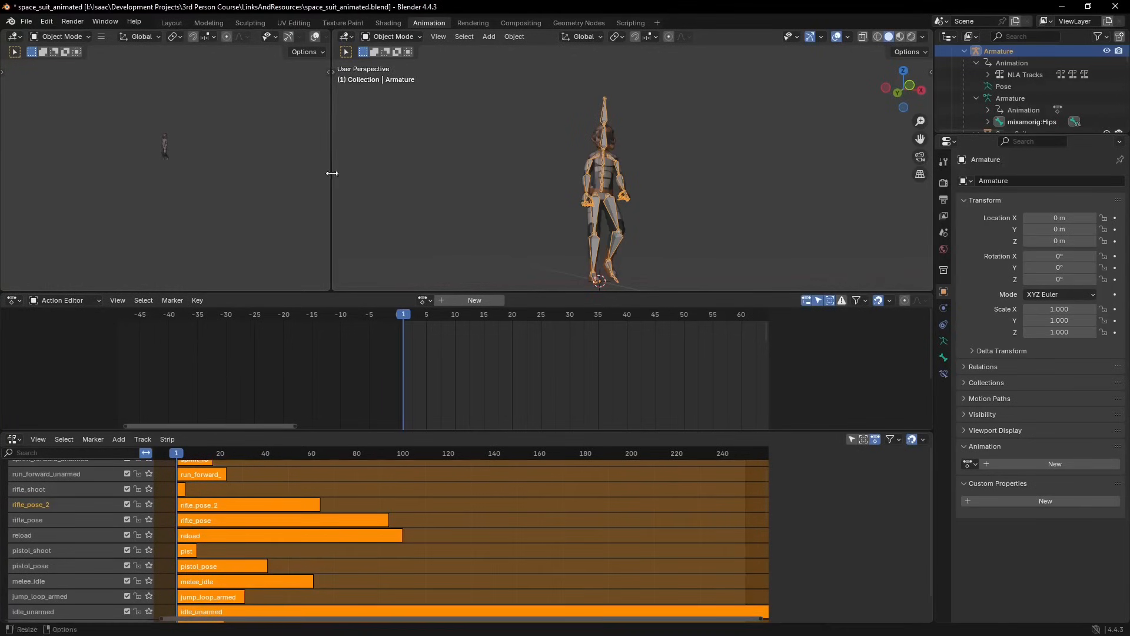
Step: Save the Blender file and export it as FBX over space_suit_animated.fbx in character_model, with All Actions enabled in the animation options
key("ctrl+s")
left_click(27, 21)
mouse_move(46, 201)
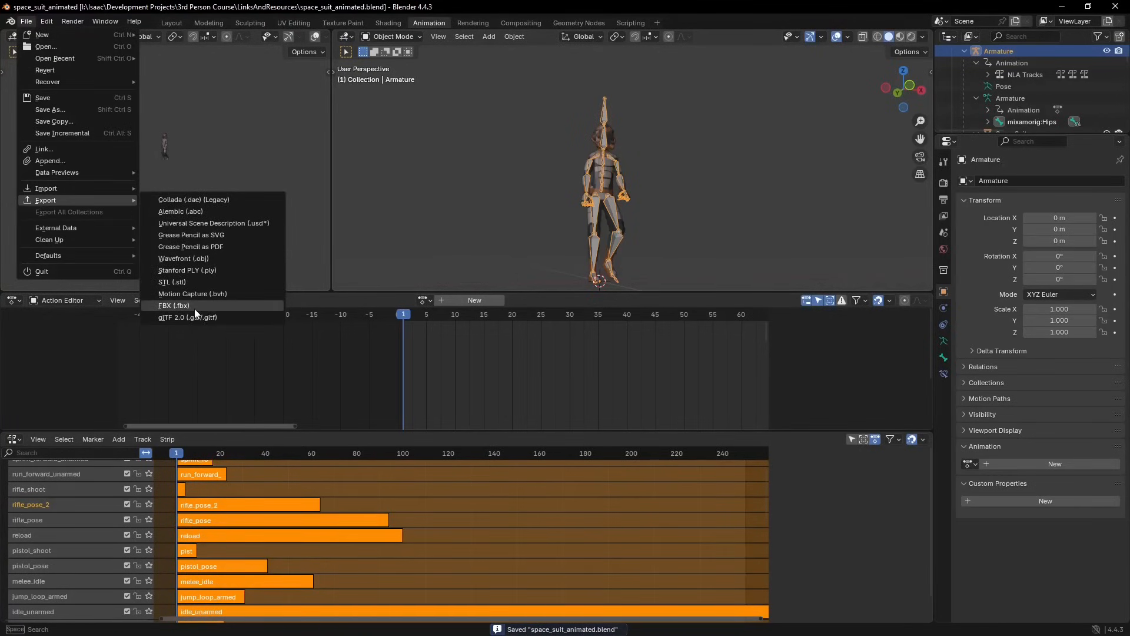
left_click(195, 308)
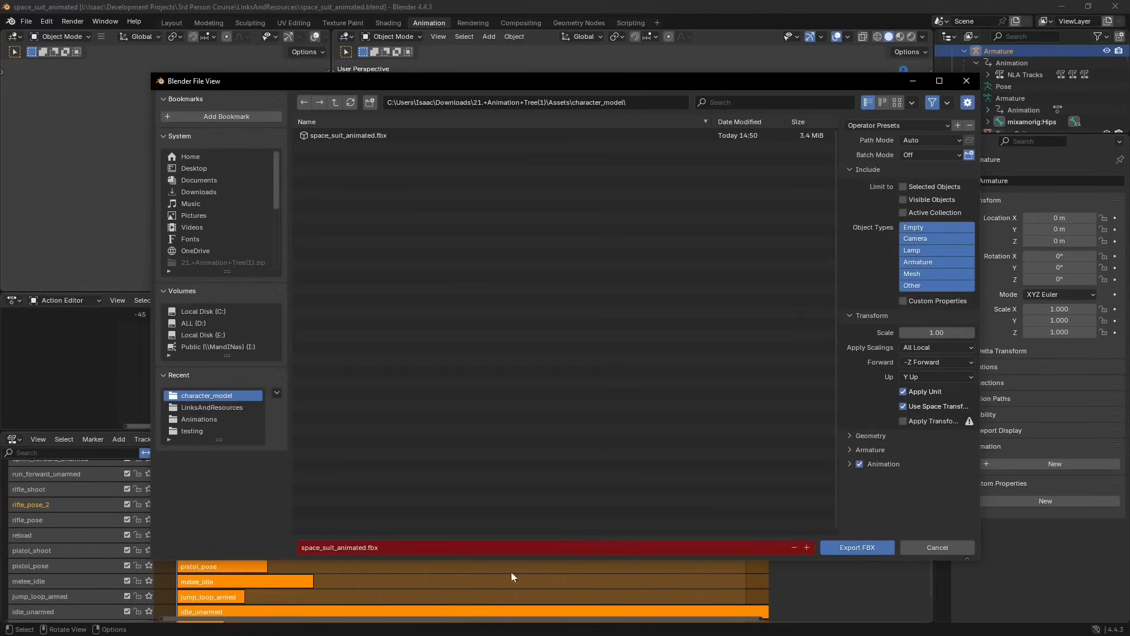
left_click(849, 464)
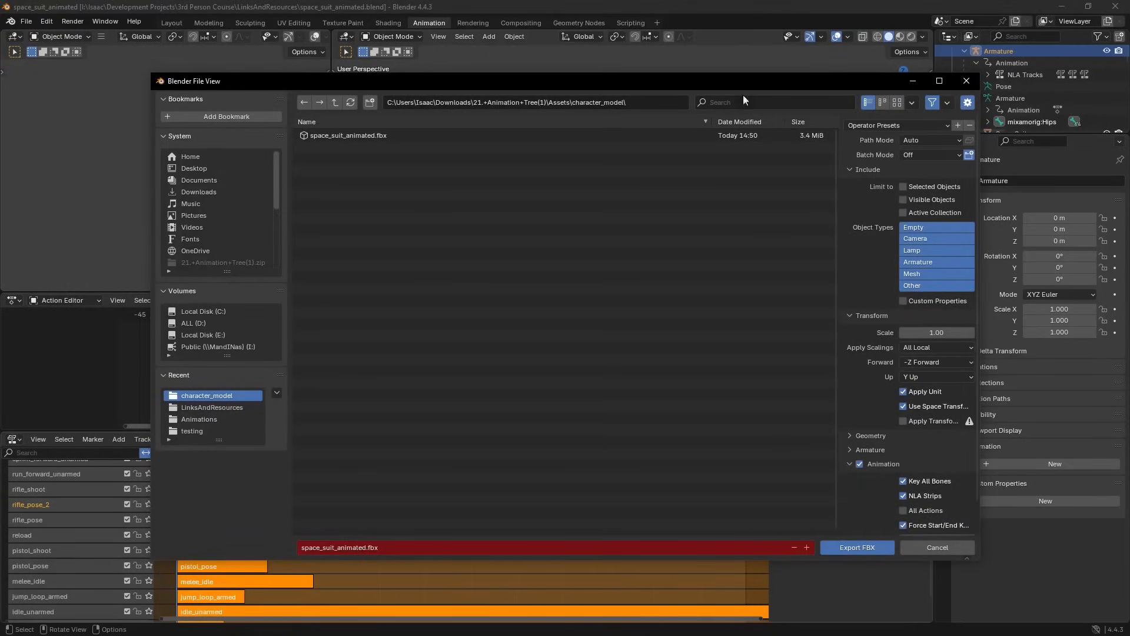
left_click_drag(893, 85, 842, 41)
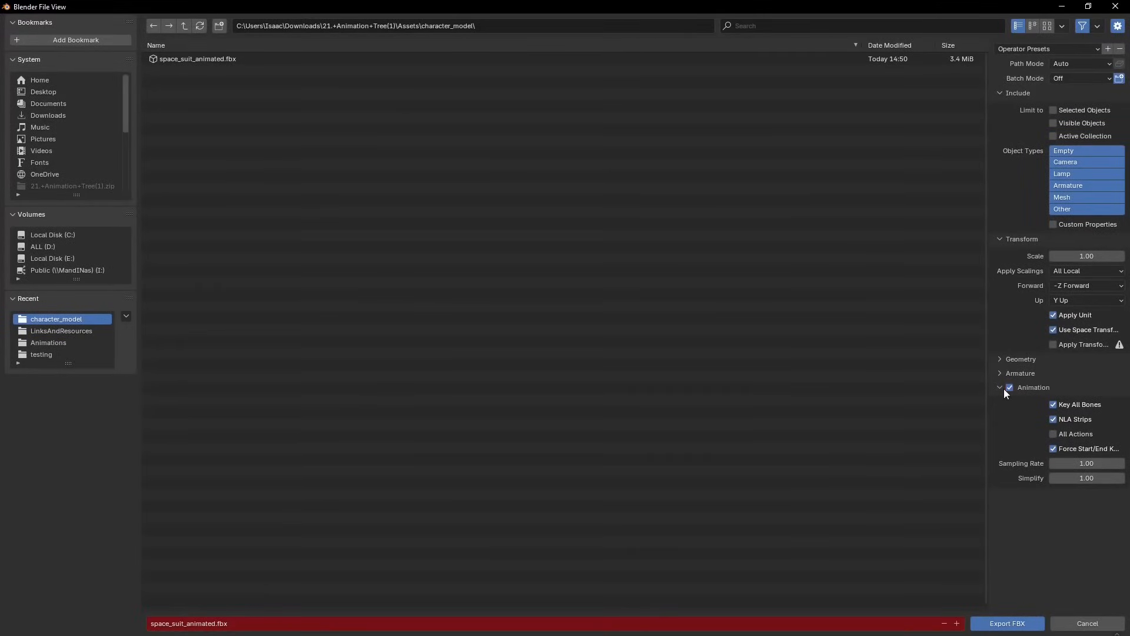
left_click(1075, 435)
left_click(1021, 624)
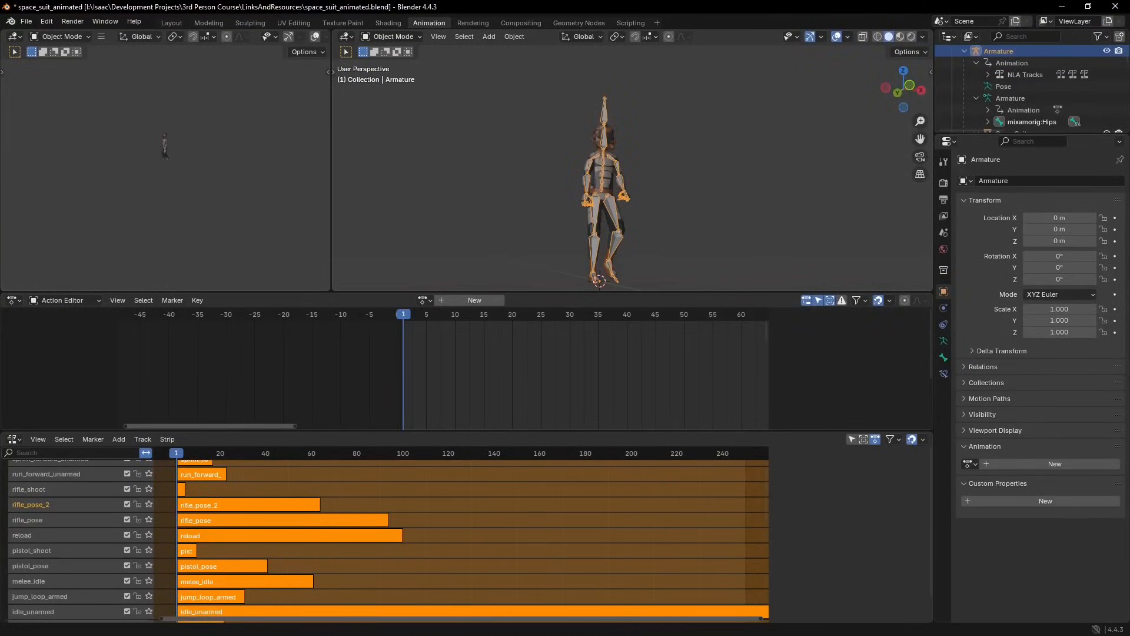
Step: Switch to Godot, create a new scene with a 3D root and add space_suit_animated.fbx as a child of Node3D
key("alt+Tab")
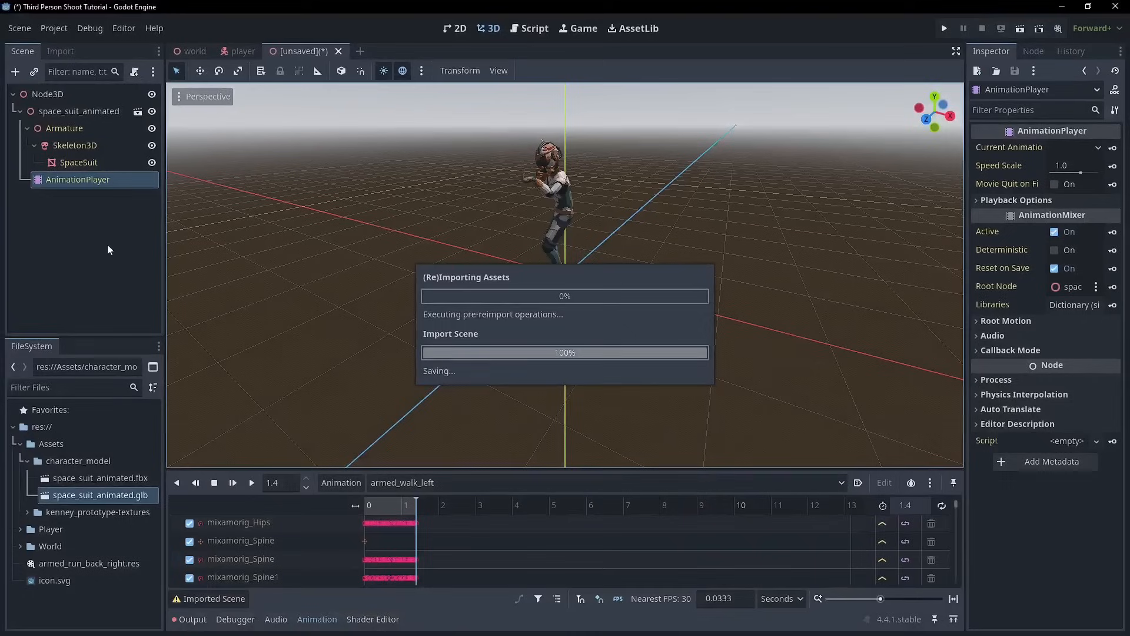
left_click(363, 55)
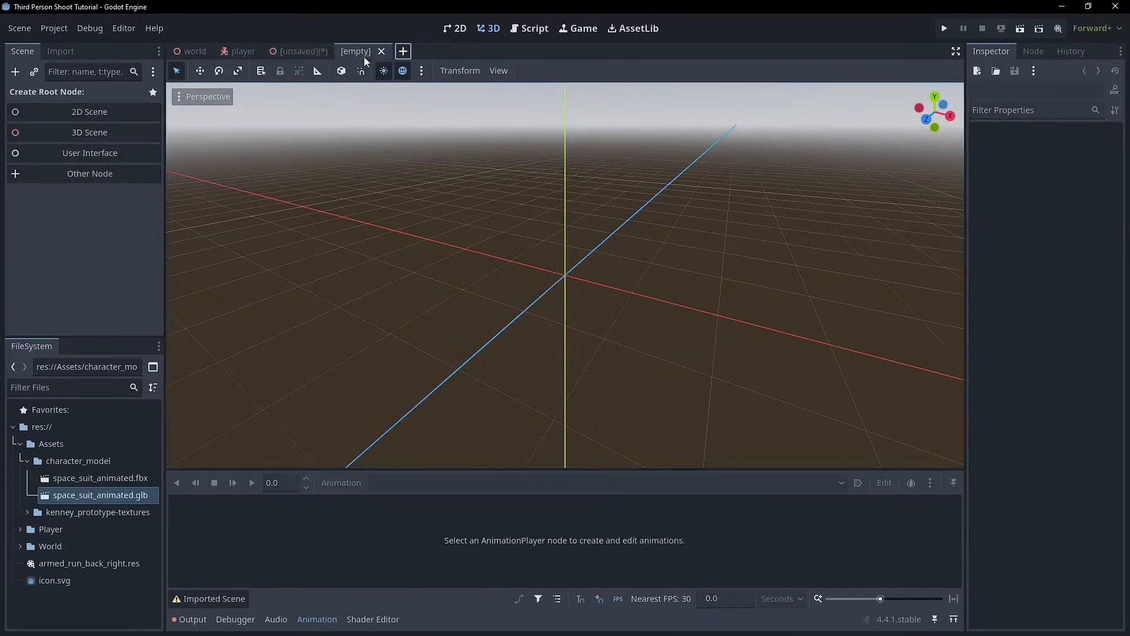
left_click(82, 133)
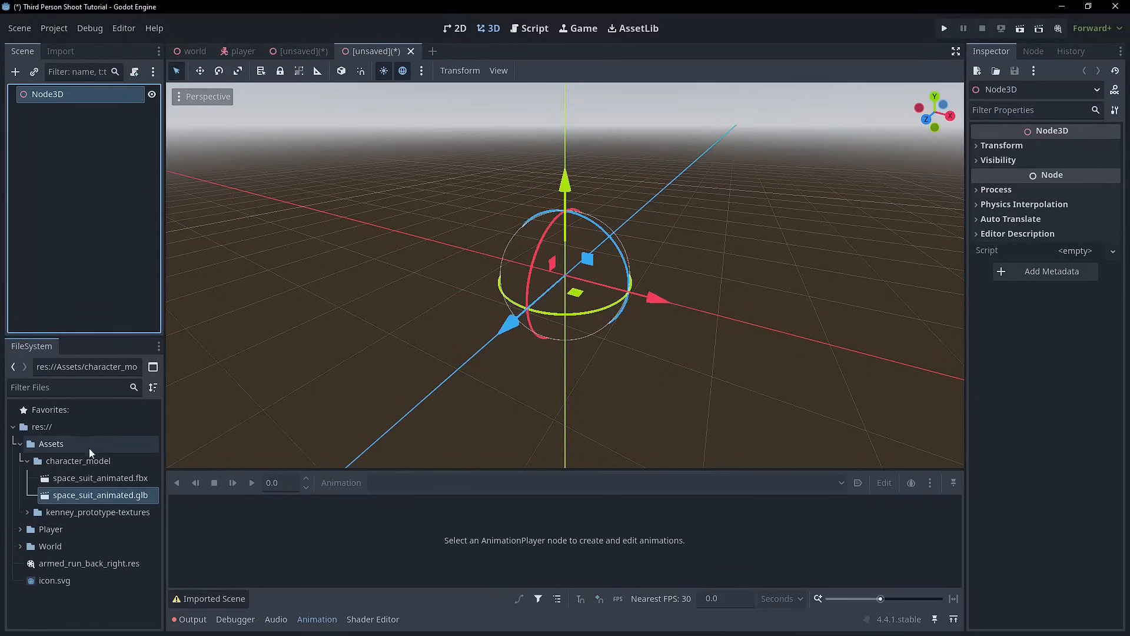
left_click_drag(102, 478, 69, 101)
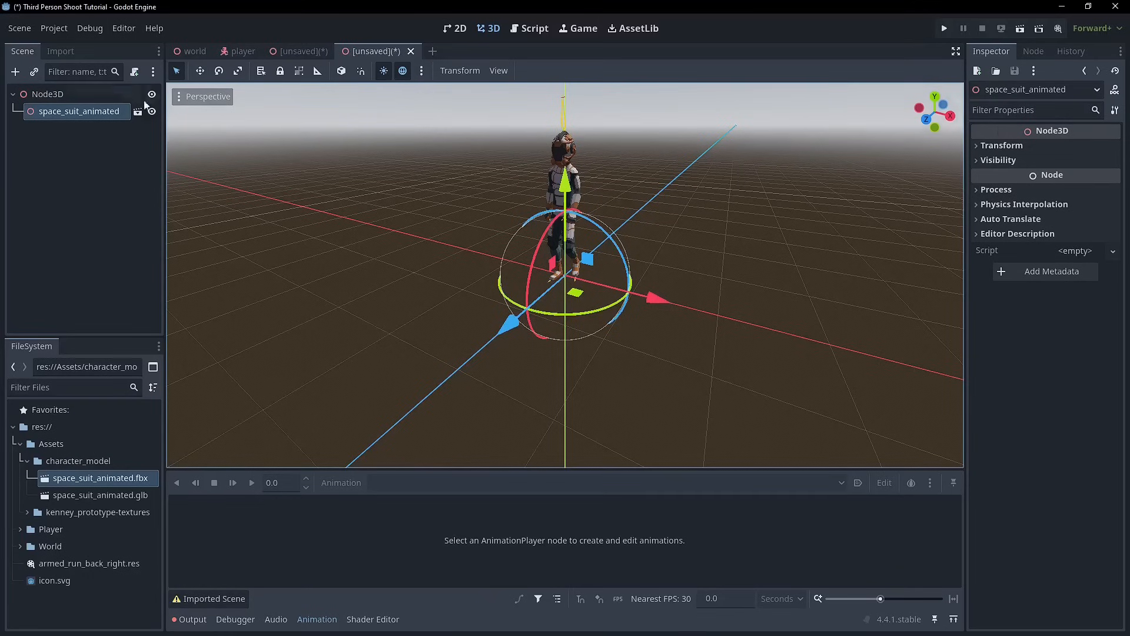
Step: Make the children of space_suit_animated editable and load the fall_idle animation in its AnimationPlayer
right_click(97, 114)
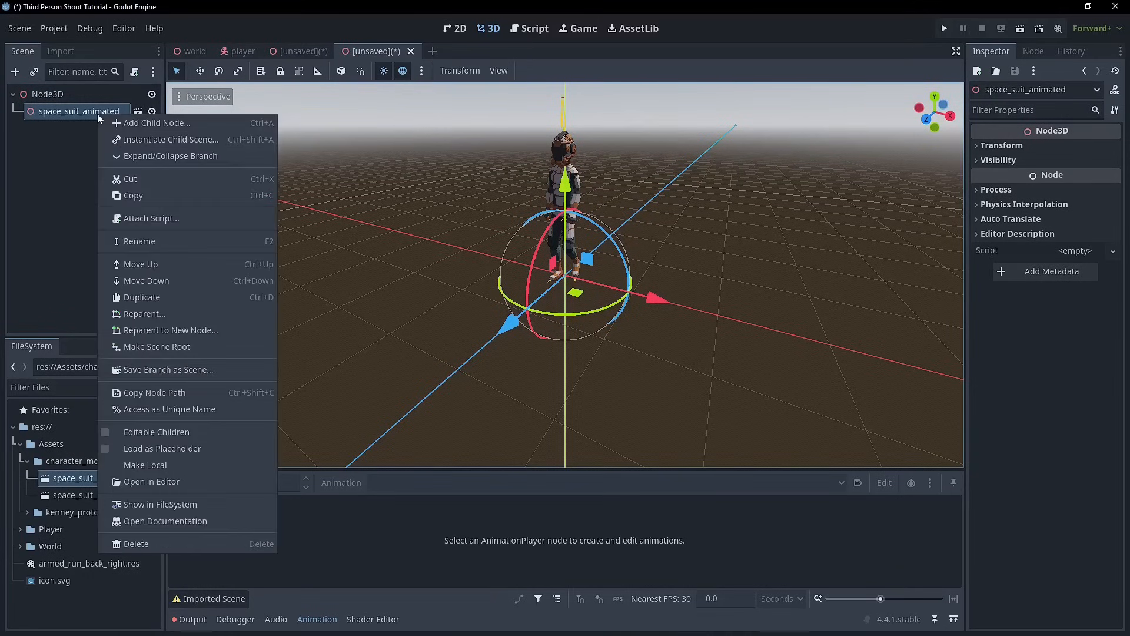
left_click(171, 434)
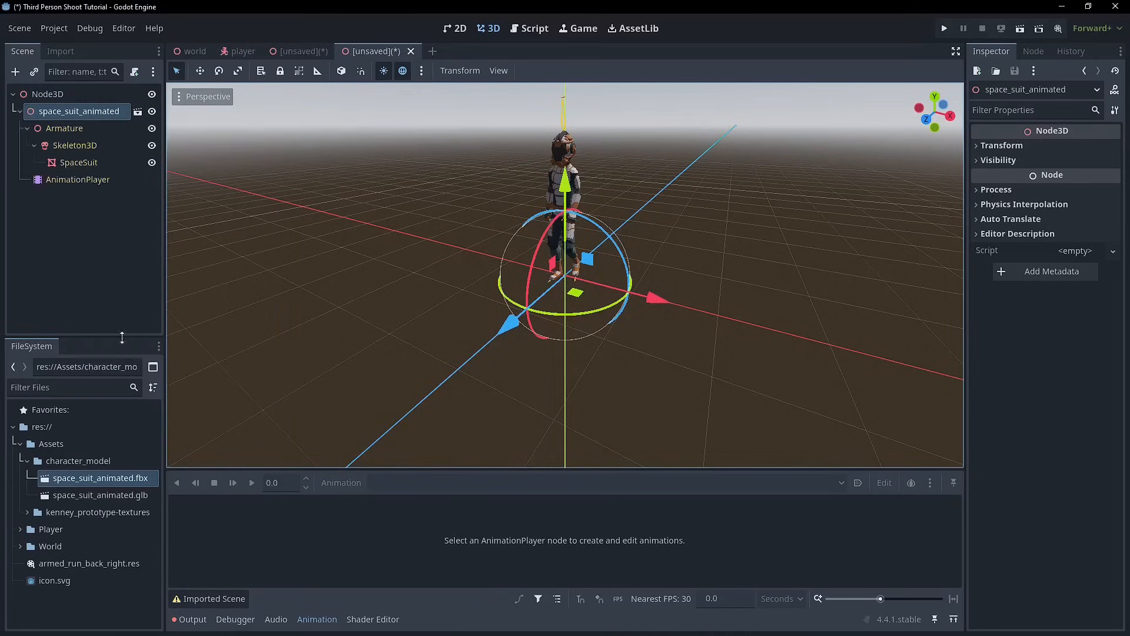
left_click(89, 180)
left_click(432, 483)
left_click(468, 471)
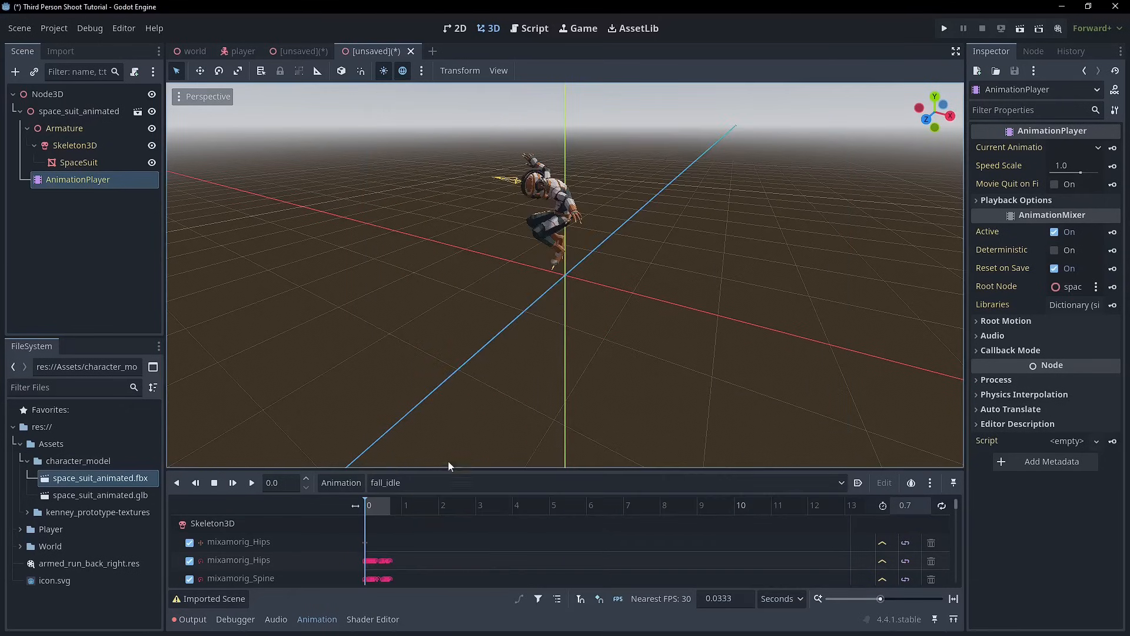
Step: Preview fall_idle, jump_loop_armed and armed_run_left in the AnimationPlayer and view the character from another angle
mouse_move(377, 503)
left_mouse_down()
mouse_move(386, 503)
mouse_move(371, 502)
left_mouse_up()
left_click(393, 487)
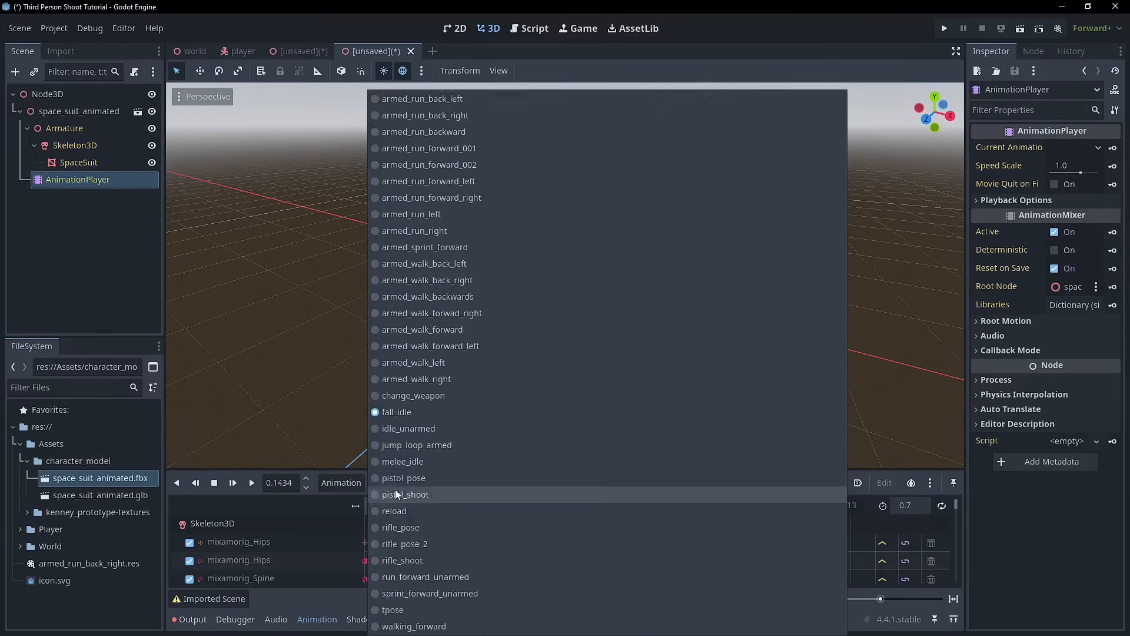
left_click(423, 444)
left_click(414, 485)
left_click(452, 221)
left_click_drag(372, 506, 394, 510)
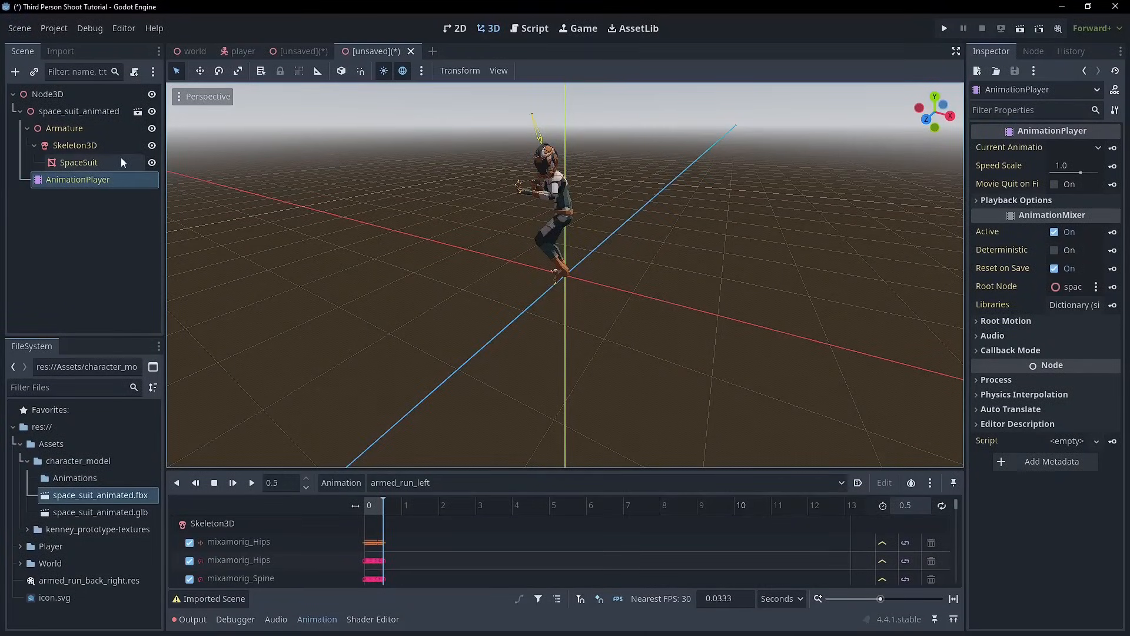
middle_click_drag(439, 412, 694, 290)
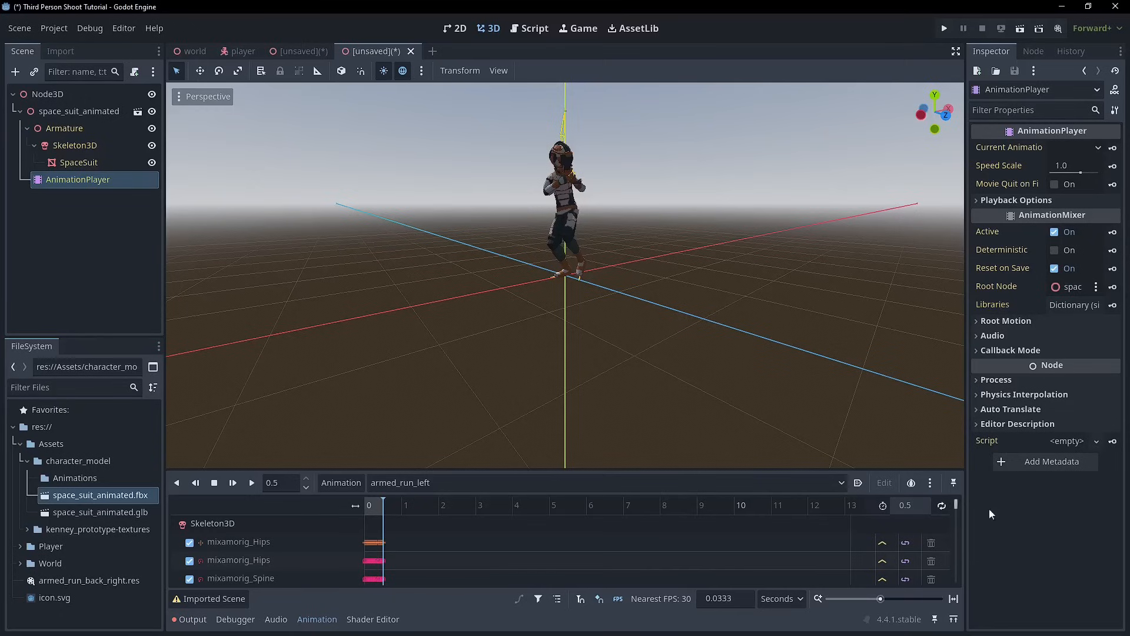
Step: Read the Imported Scene warning about editing imported animations, and start opening space_suit_animated.fbx
left_click(195, 603)
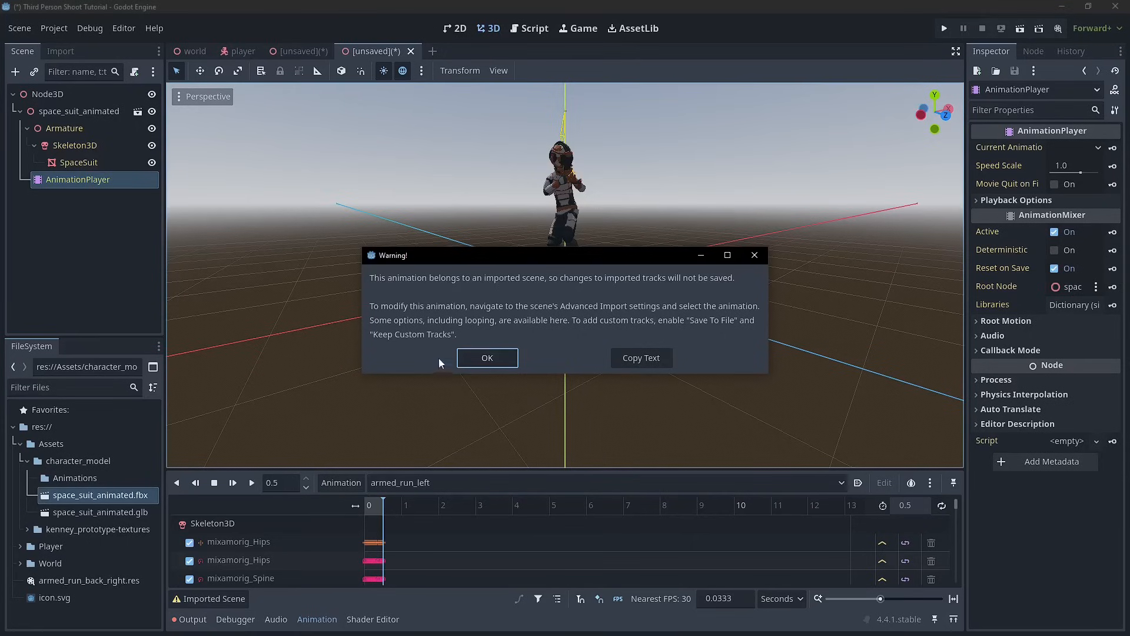
left_click(487, 358)
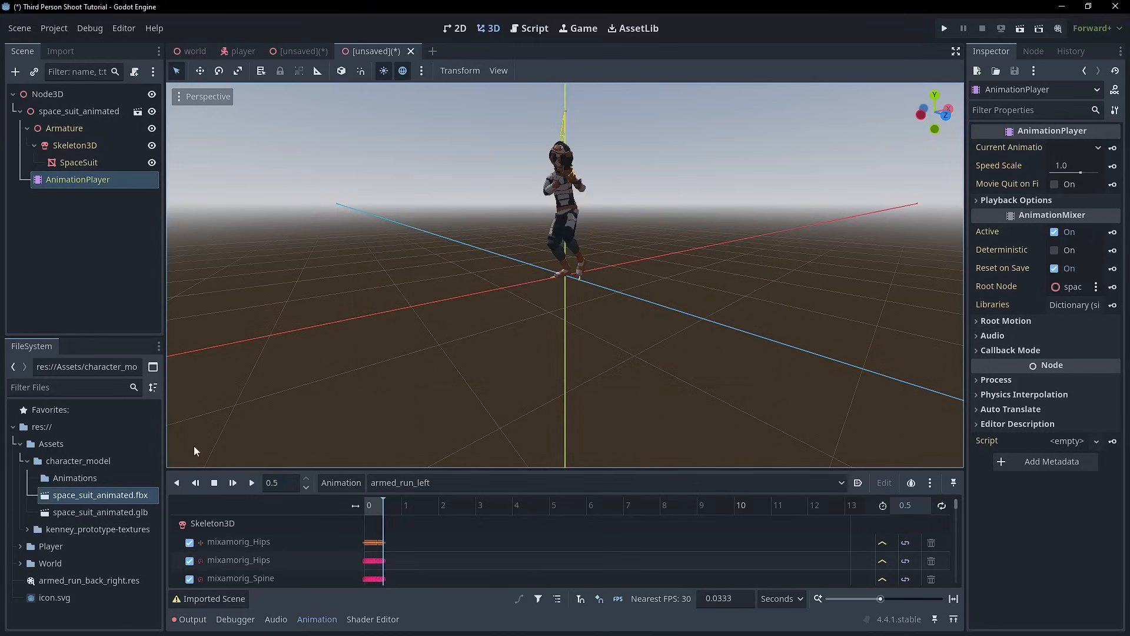
double_click(83, 495)
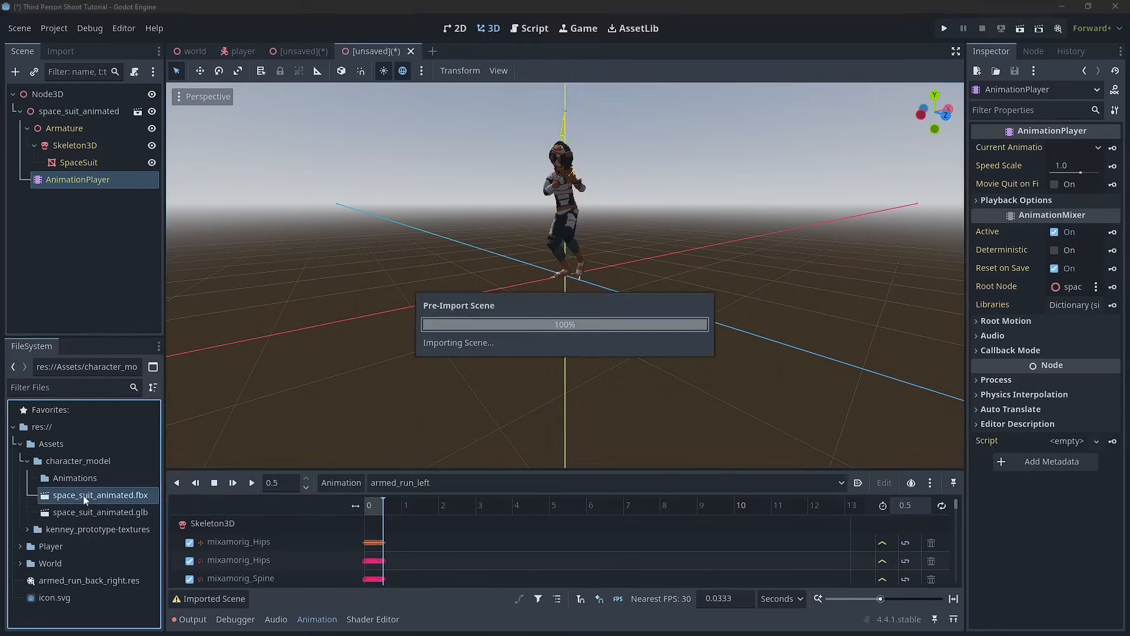
key("Escape")
Step: Delete the Animations folder from Assets/character_model
left_click(74, 480)
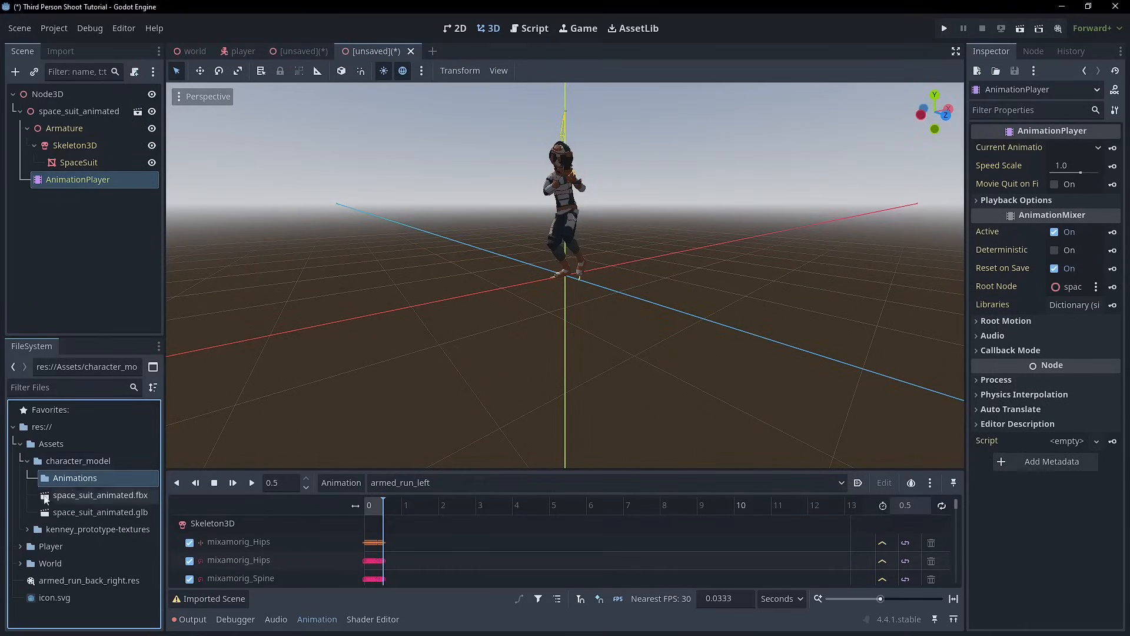
right_click(72, 480)
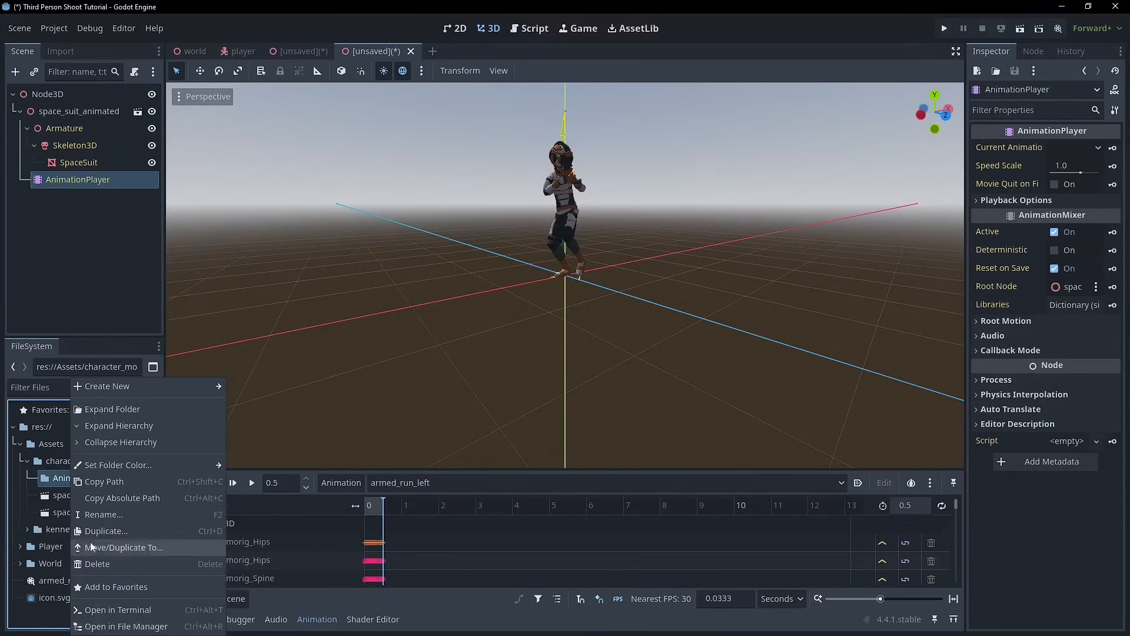
left_click(113, 564)
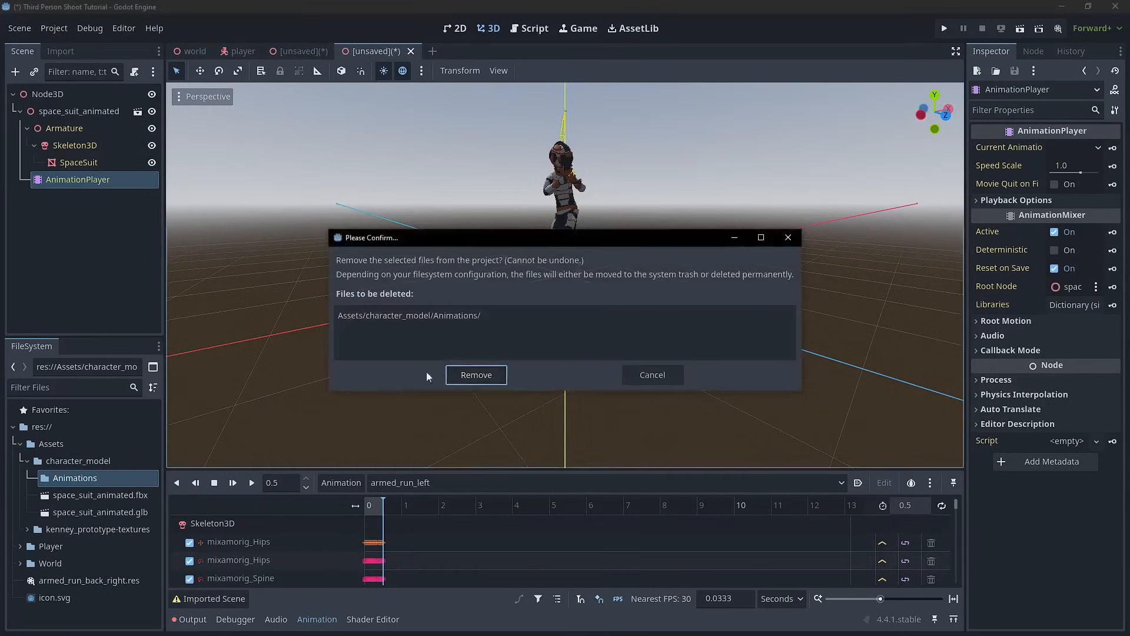
left_click(471, 375)
Step: Open the advanced import settings of space_suit_animated.fbx and set the loop mode of armed_run_back_left to Linear
double_click(86, 470)
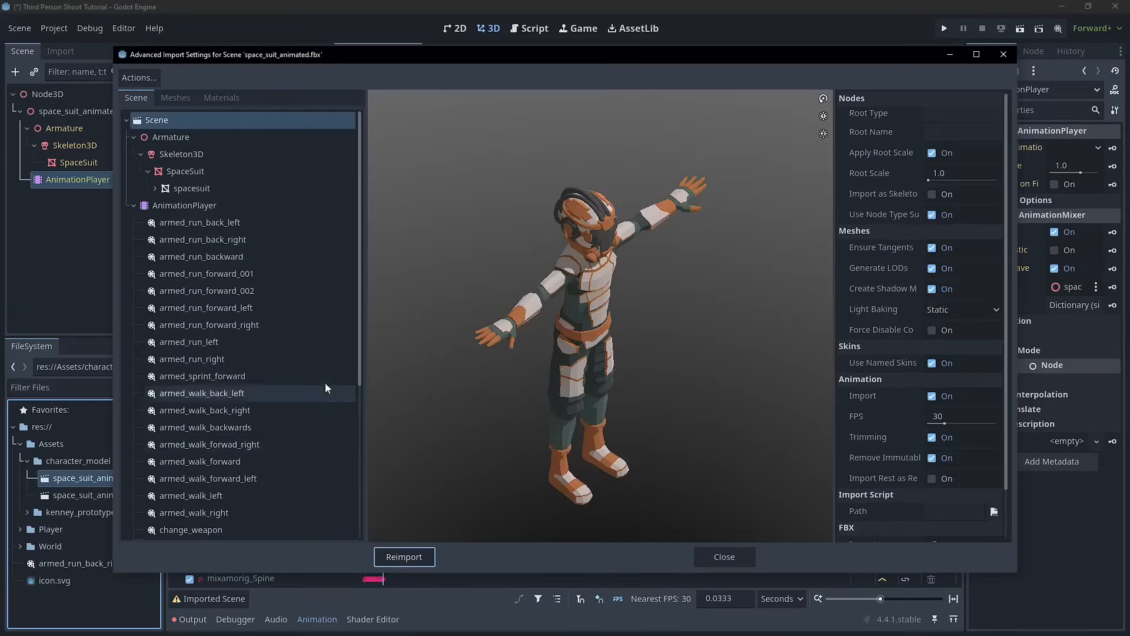
left_click(225, 224)
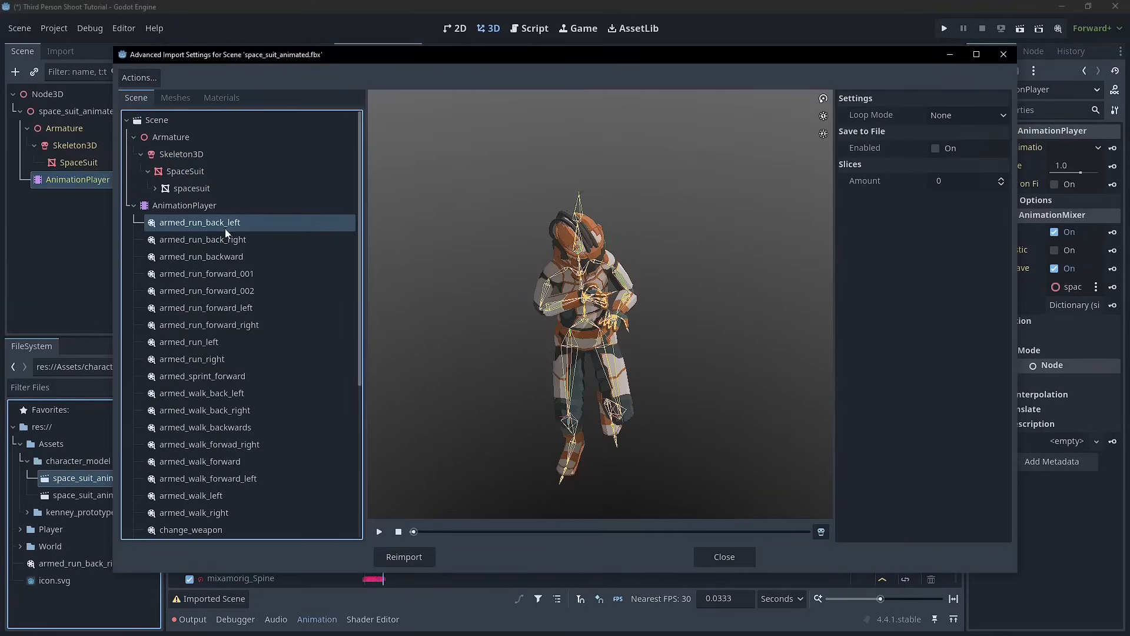
left_click(966, 114)
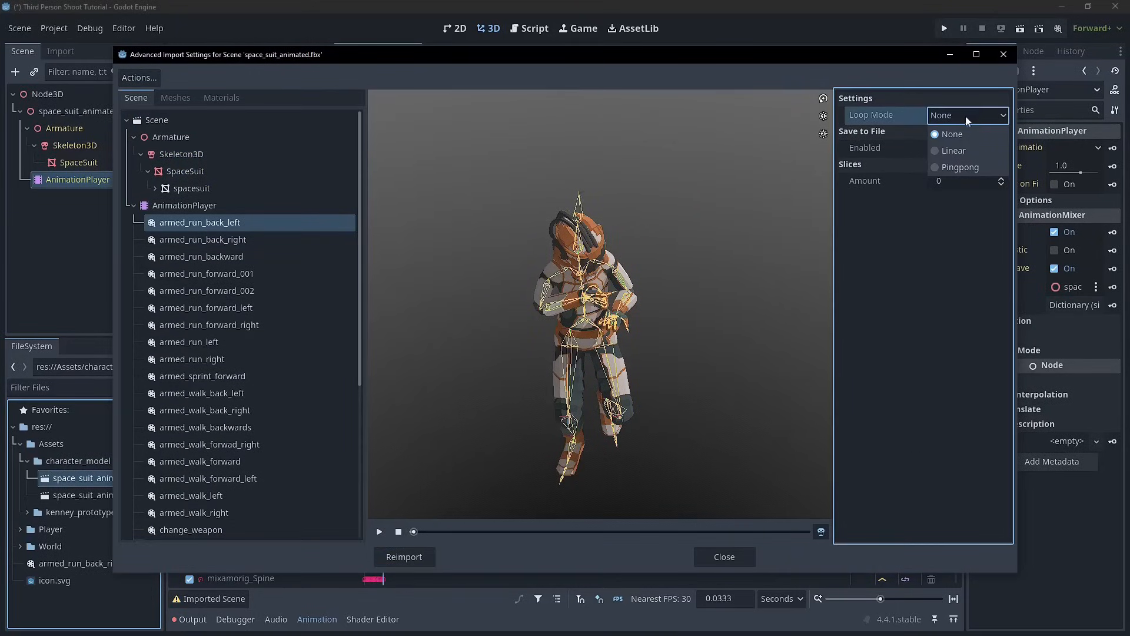
left_click(963, 152)
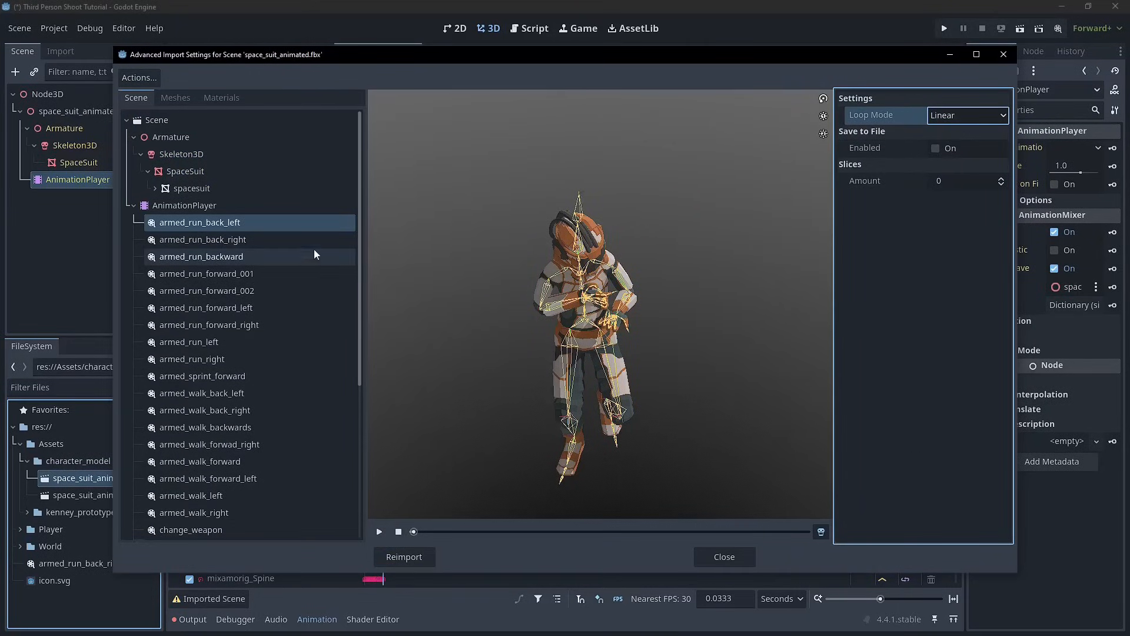
left_click(948, 116)
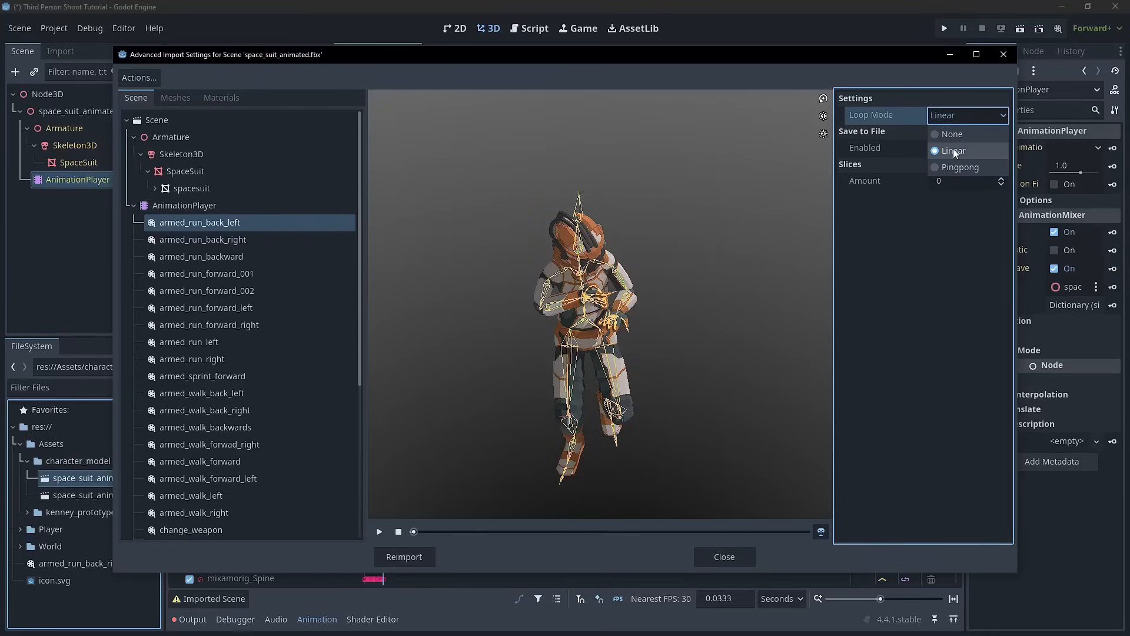
left_click(953, 148)
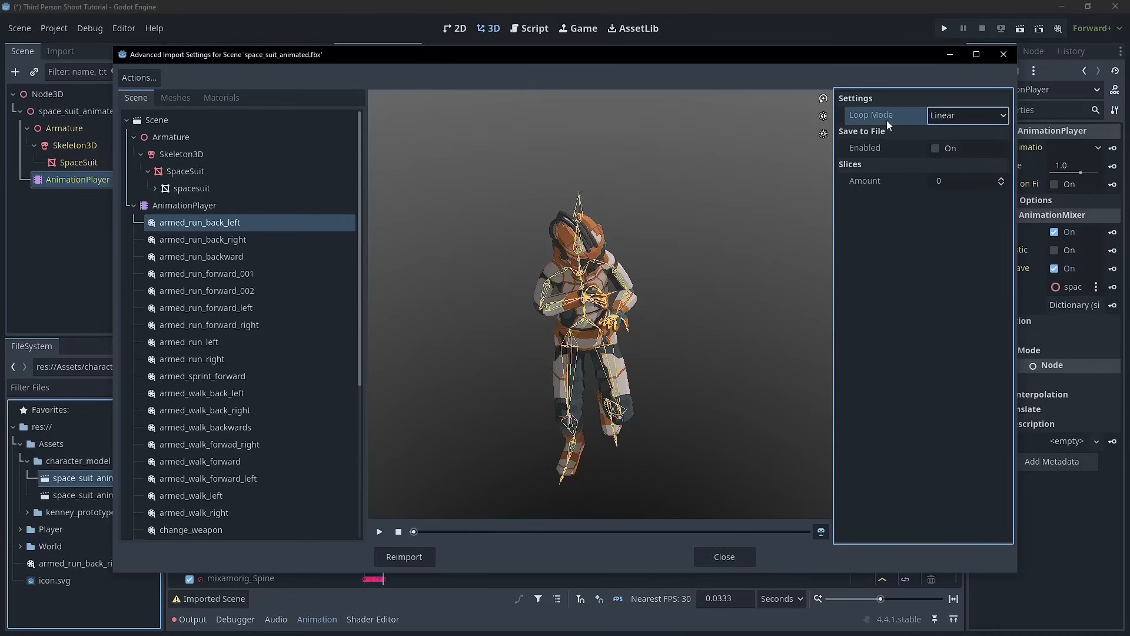
Step: Set the save paths of all animations to a new folder named animations inside res://Assets/character_model, keeping the binary .res format
left_click(149, 74)
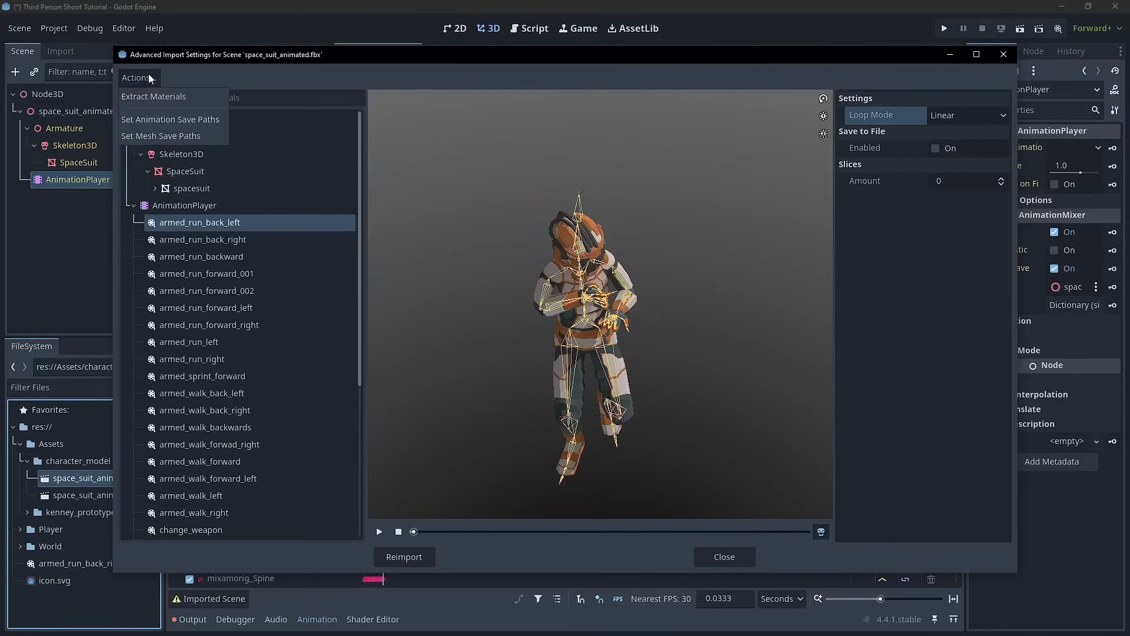
left_click(183, 122)
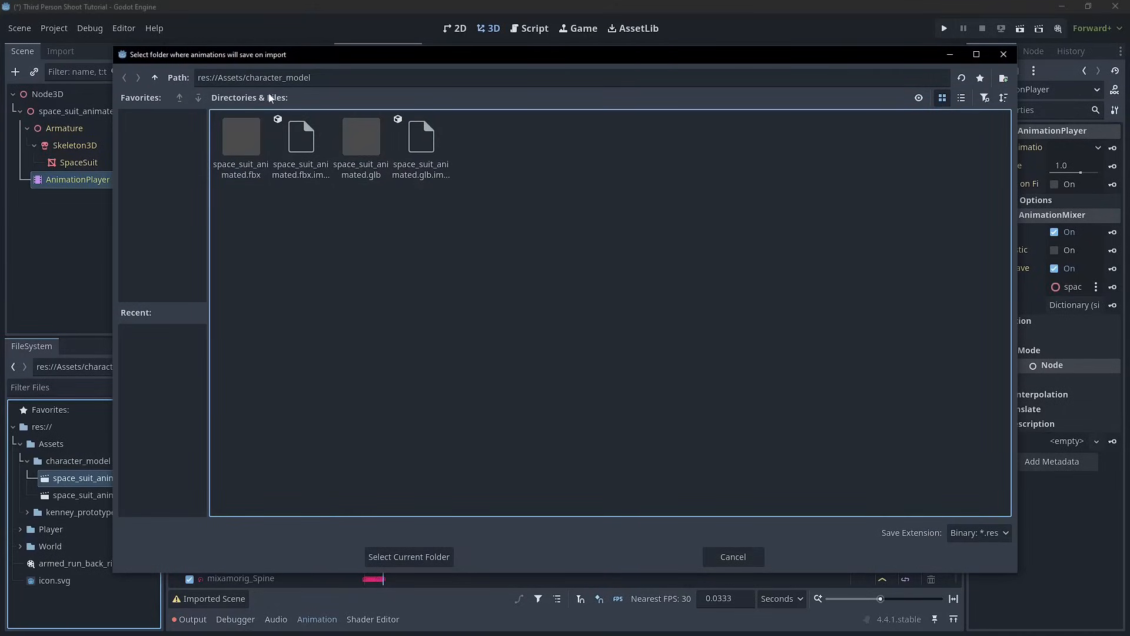
left_click(1004, 77)
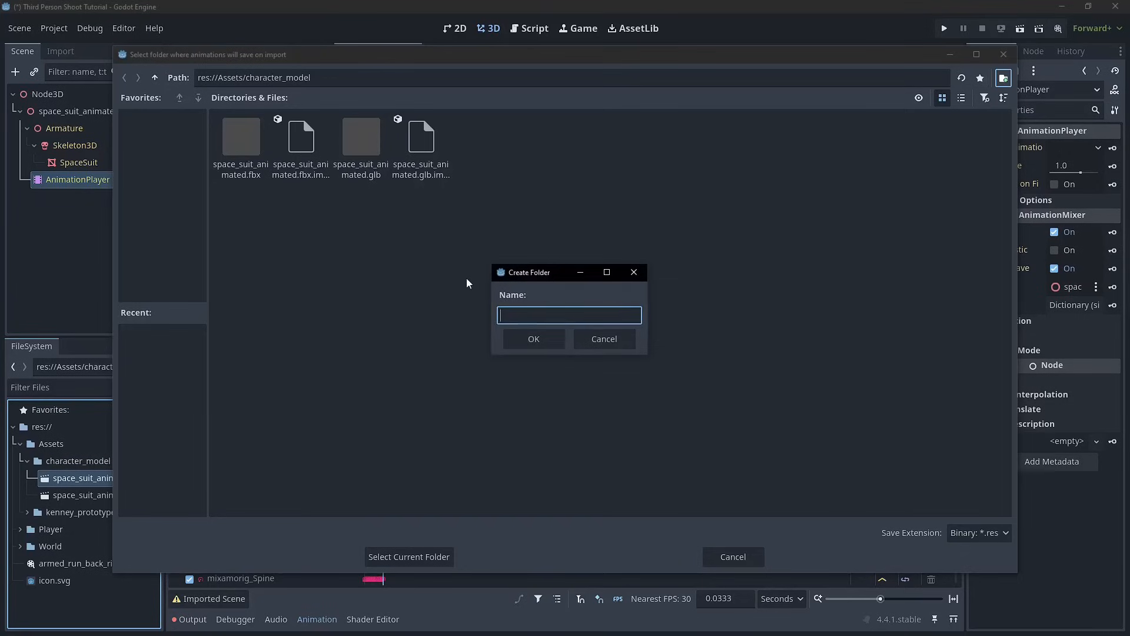
type("animations")
key("Return")
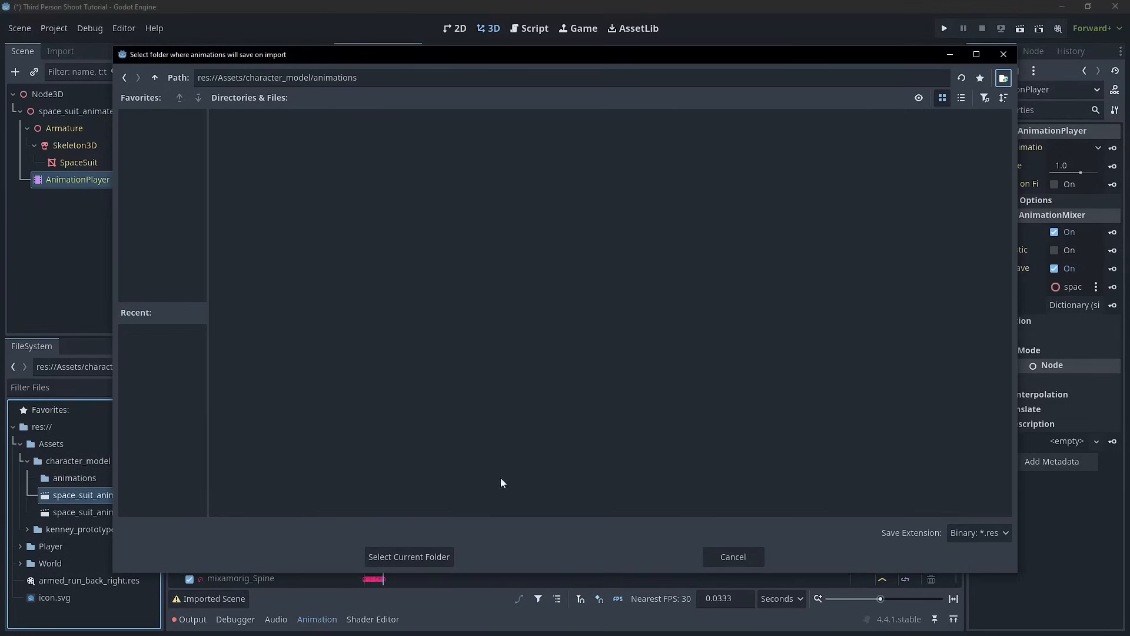
left_click(428, 559)
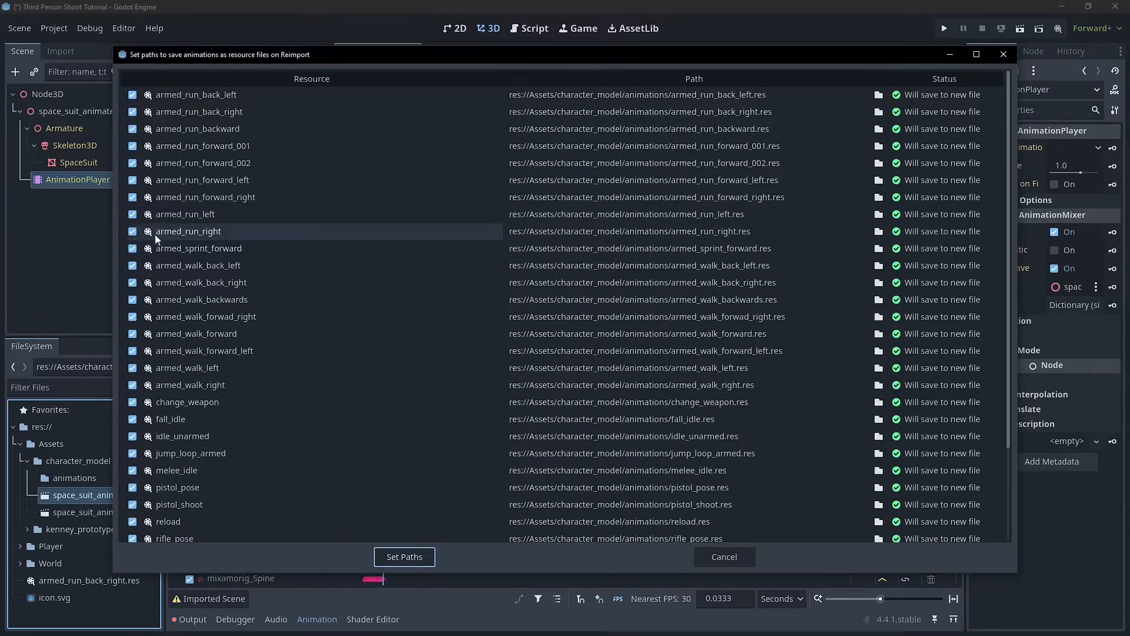
scroll(734, 213, "down", 2)
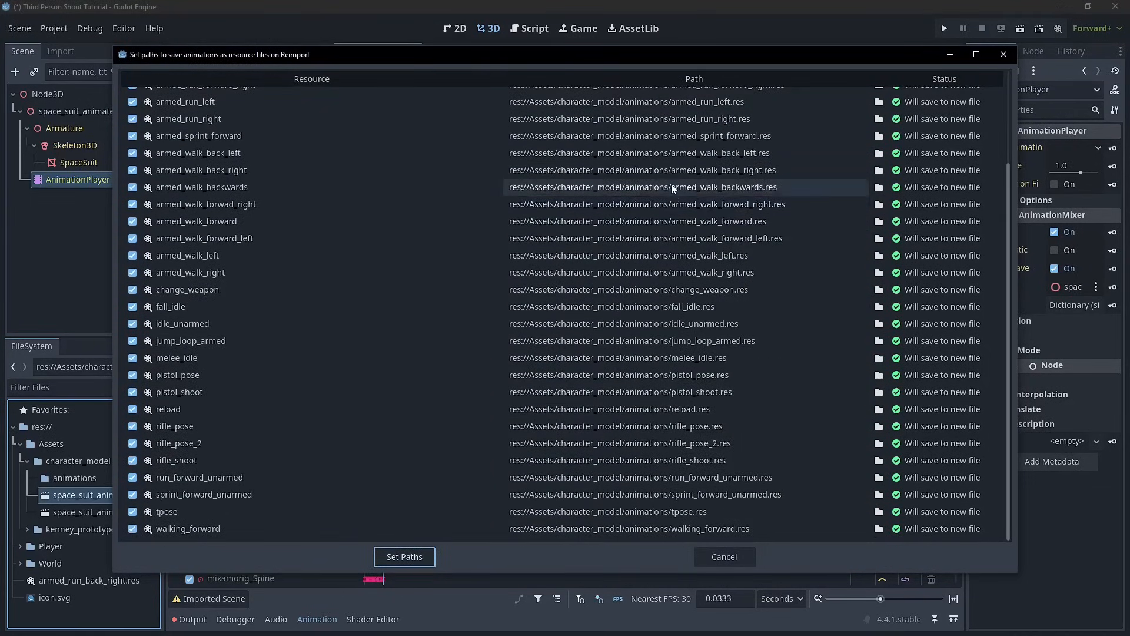
scroll(669, 188, "up", 2)
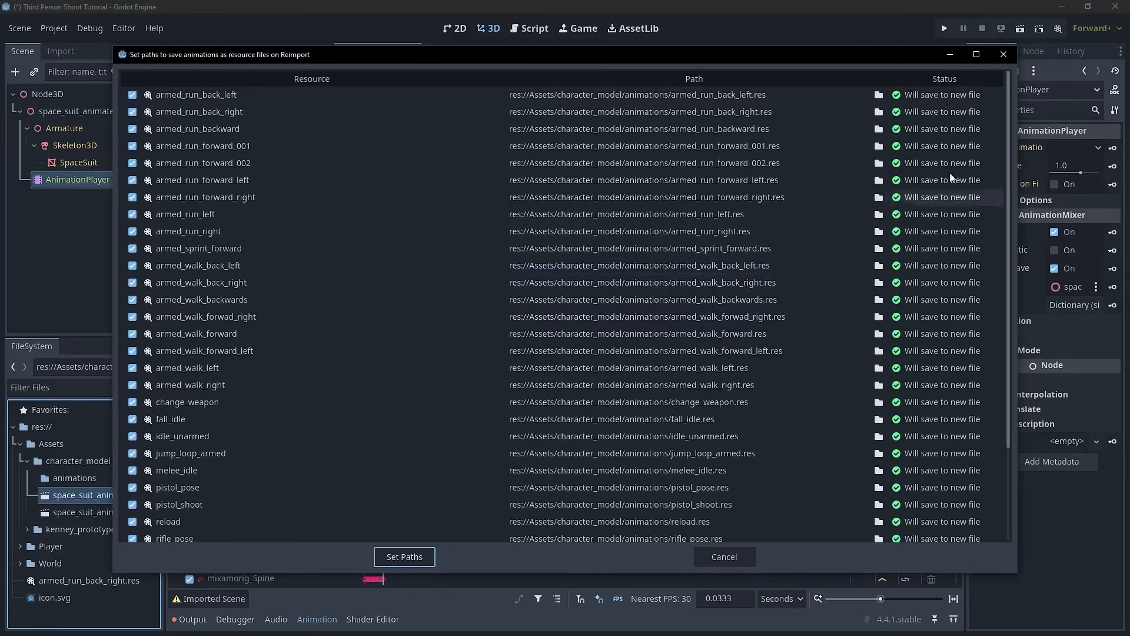
left_click(422, 558)
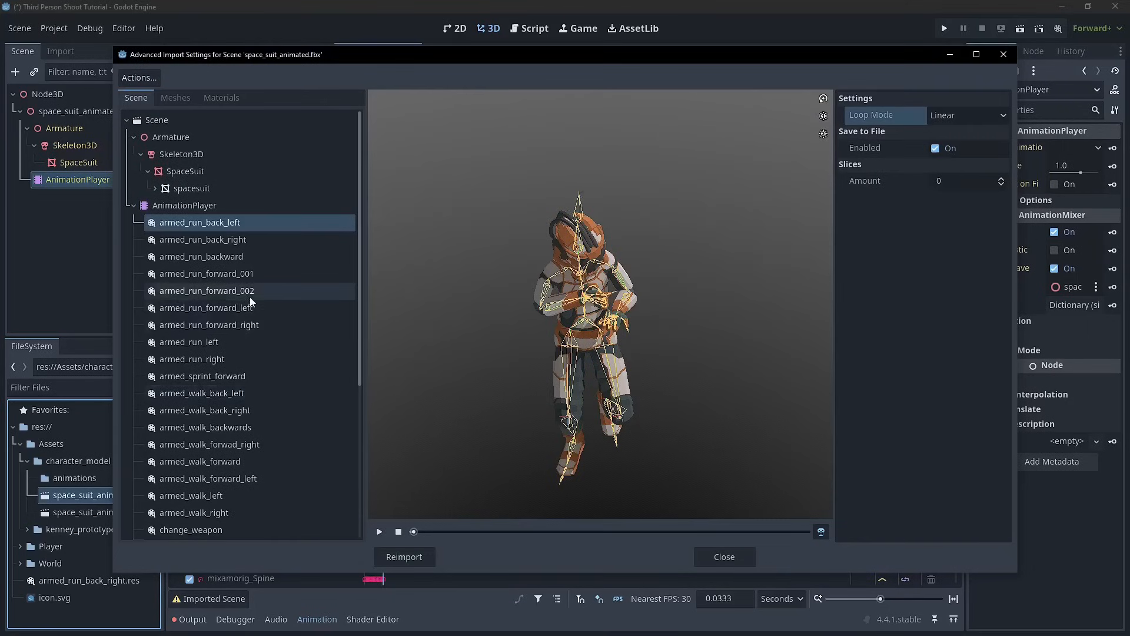
Step: Set the loop mode to Linear for armed_run_back_left, armed_run_back_right and armed_run_backward
left_click(247, 239)
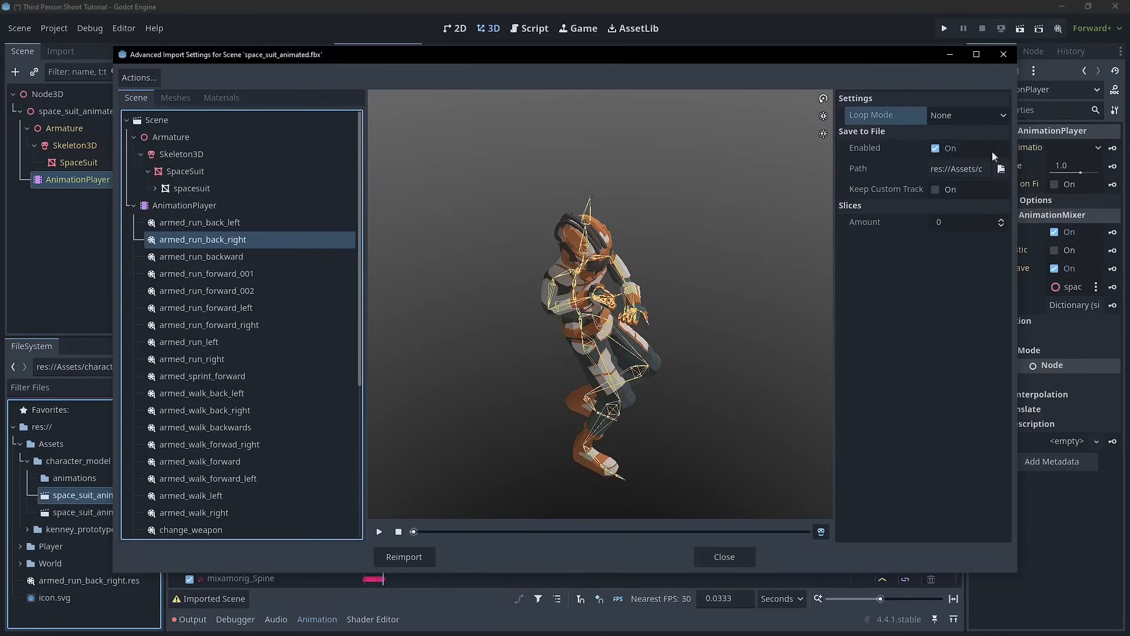
left_click(206, 224)
left_click(989, 116)
left_click(966, 150)
left_click(277, 239)
left_click(965, 115)
left_click(966, 148)
left_click(256, 257)
left_click(954, 115)
left_click(949, 147)
Step: Set the loop mode to Linear for armed_run_forward_001 and armed_run_forward_002
left_click(306, 273)
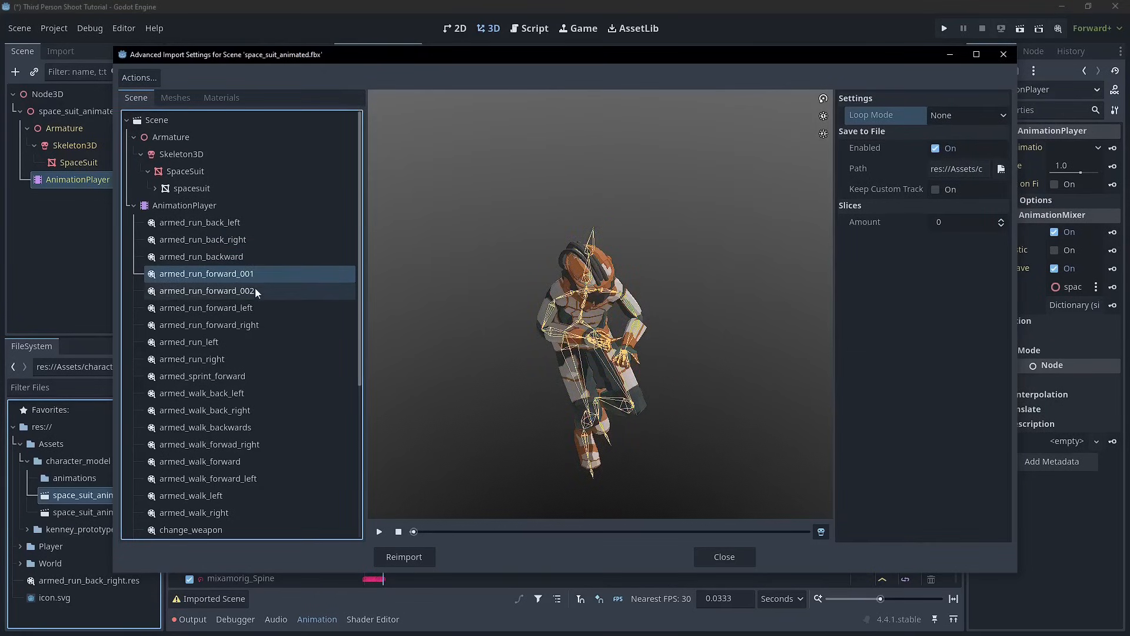
left_click(941, 115)
left_click(951, 147)
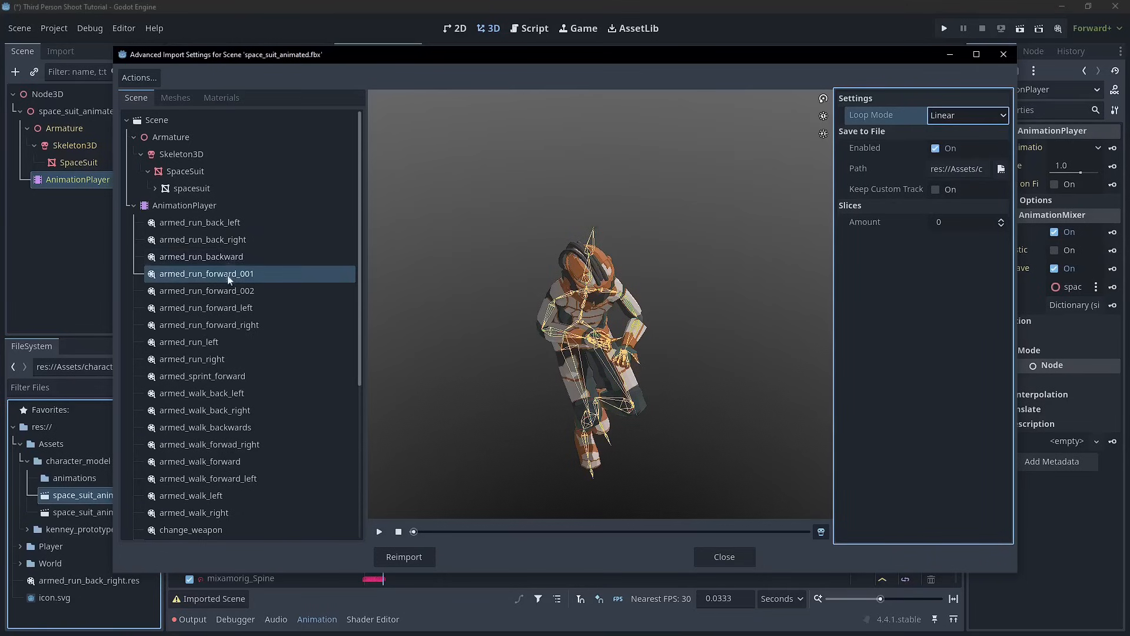
left_click(229, 291)
left_click(960, 118)
left_click(959, 149)
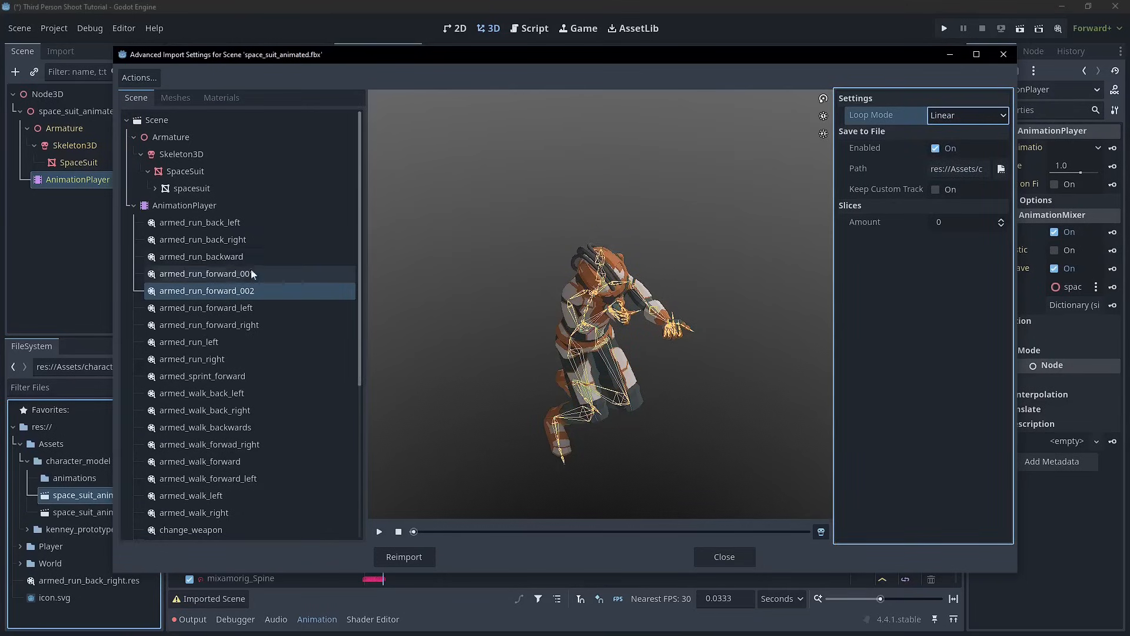
Step: Set the loop mode to Linear for the remaining looping animations in the list, ending with walking_forward
left_click(217, 307)
left_click(259, 356)
left_click(236, 462)
left_click(957, 116)
left_click(954, 150)
scroll(235, 377, "down", 4)
left_click(197, 371)
scroll(196, 377, "down", 1)
left_click(247, 426)
left_click(957, 116)
left_click(954, 150)
left_click(248, 494)
left_click(248, 528)
left_click(957, 115)
left_click(953, 149)
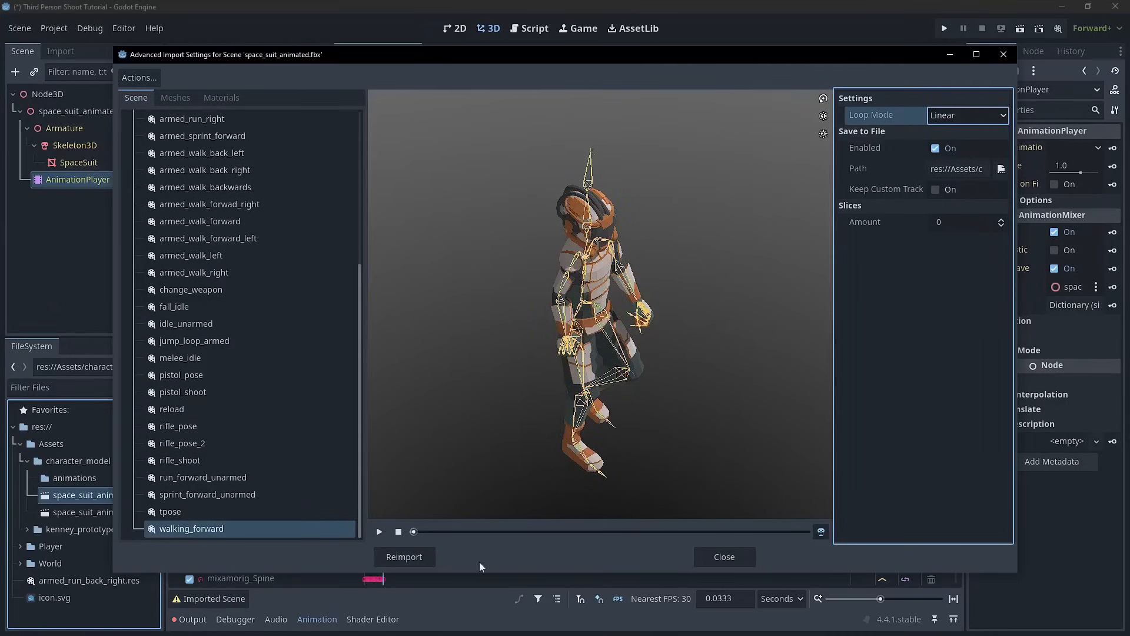
Step: Preview the looping walking_forward animation and reimport space_suit_animated.fbx with the changed settings
left_click(380, 531)
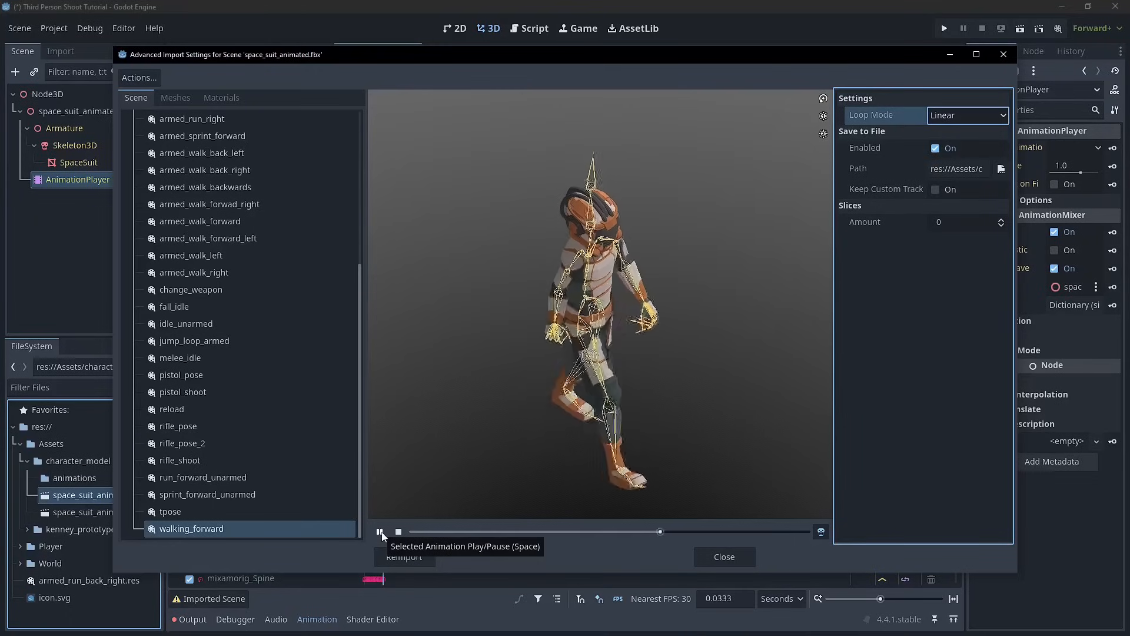
left_click(380, 532)
left_click(380, 533)
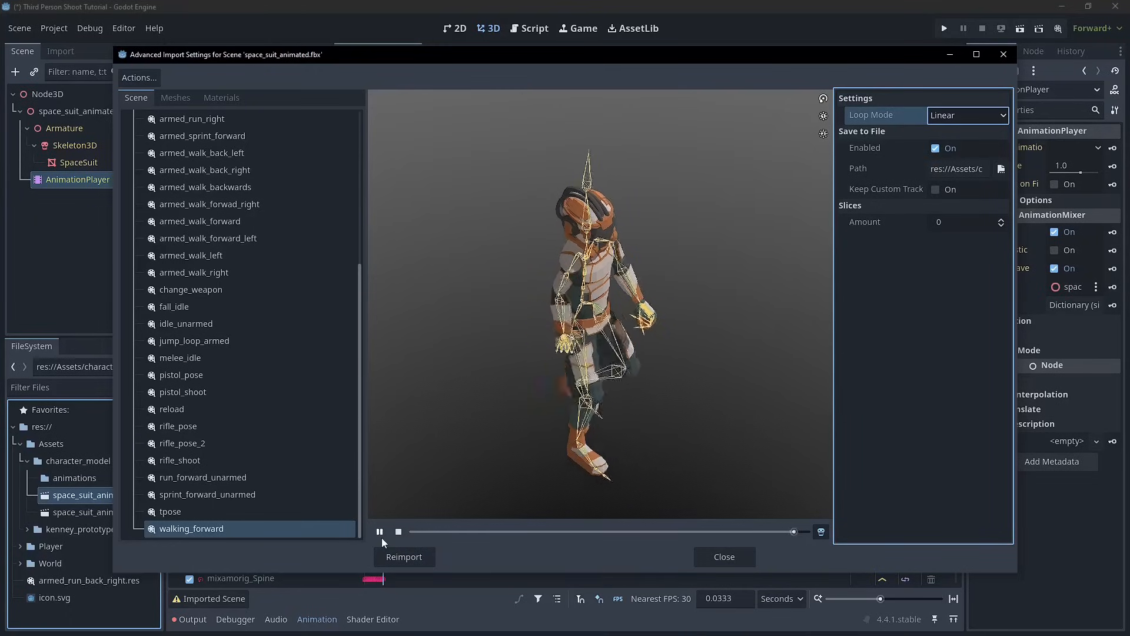
left_click(418, 560)
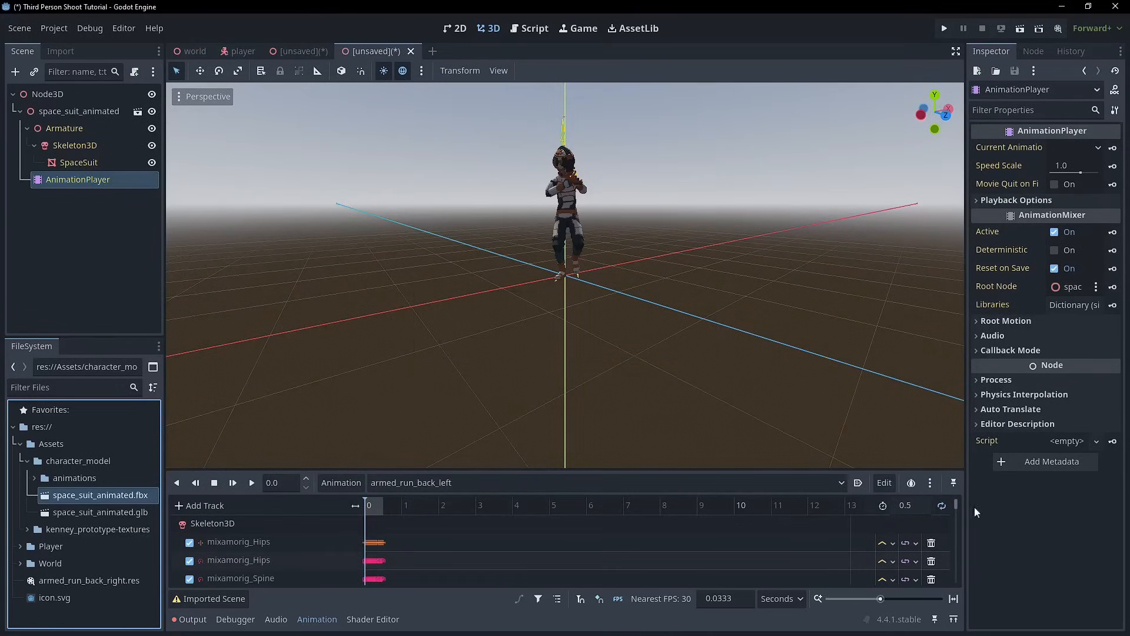
Step: Play and stop armed_run_back_left in the AnimationPlayer, and reread the Imported Scene warning
left_click(942, 507)
left_click(257, 486)
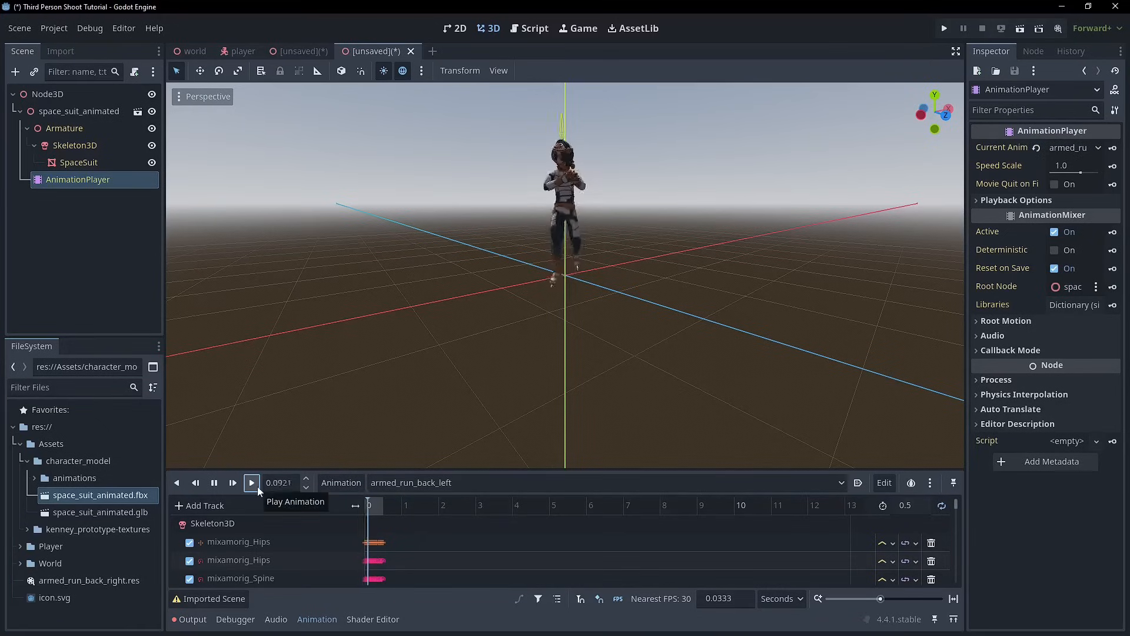
left_click(214, 484)
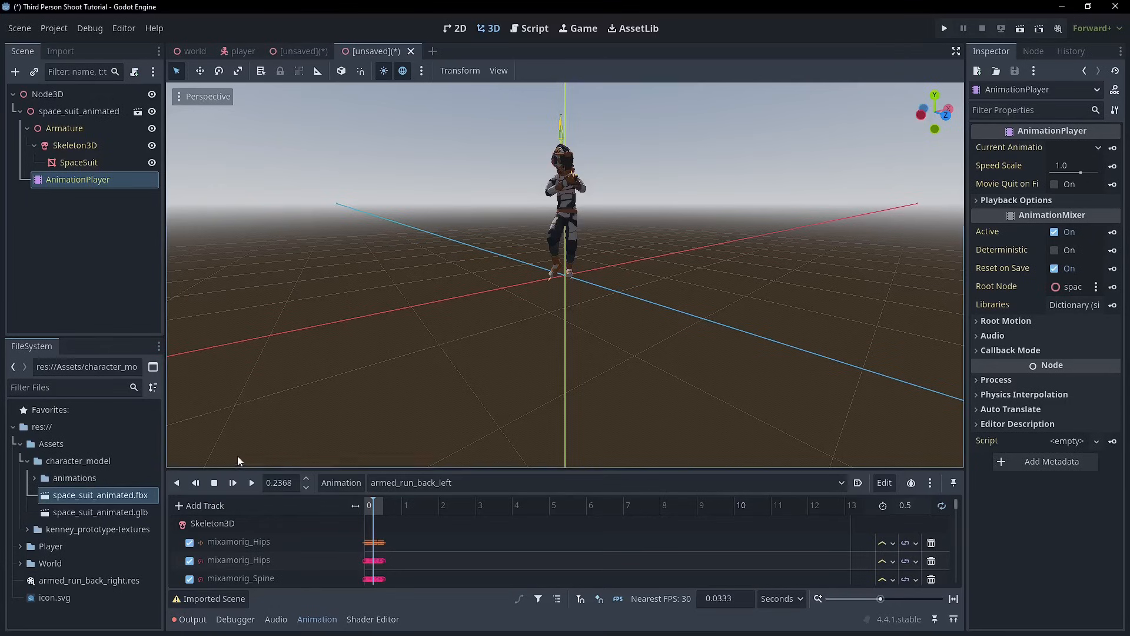
left_click(209, 602)
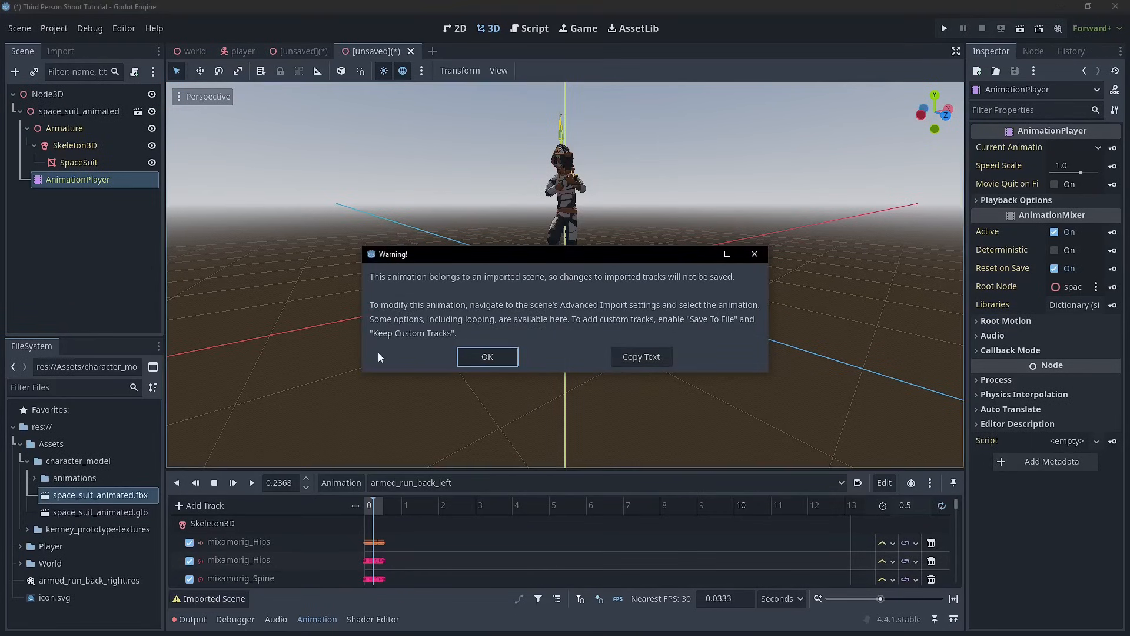
left_click(479, 365)
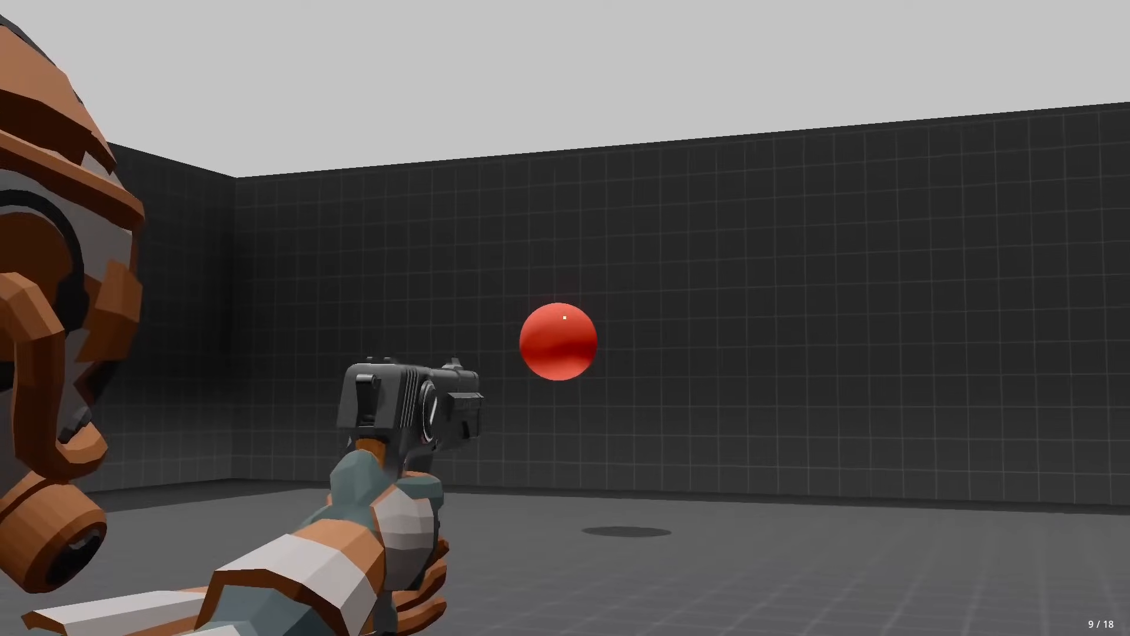
left_click(564, 317)
key("2")
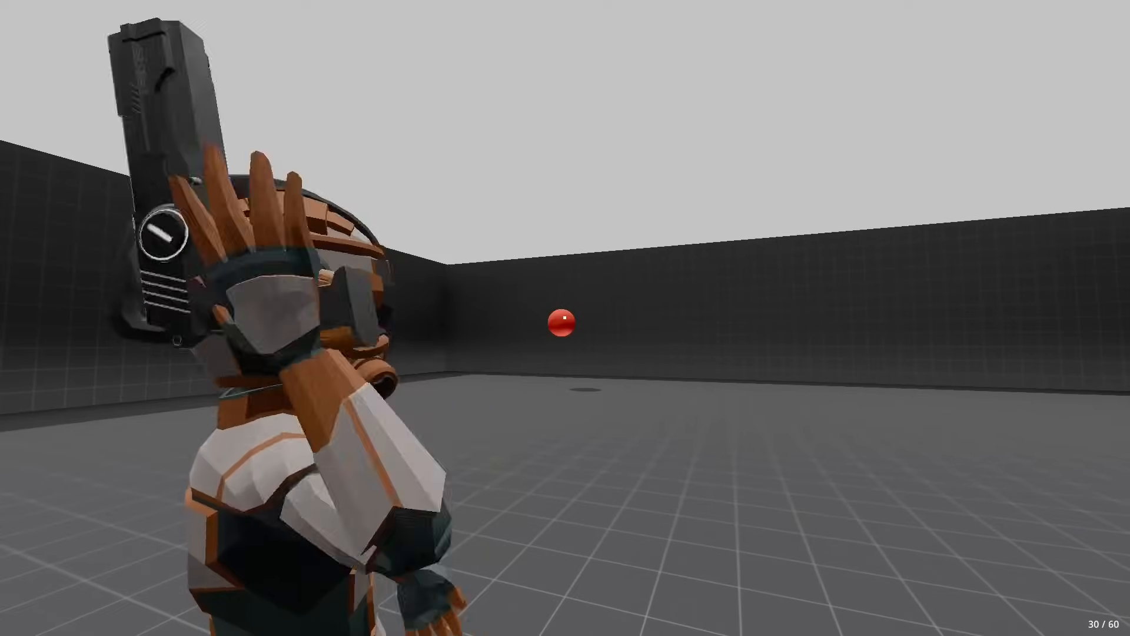
right_click(564, 317)
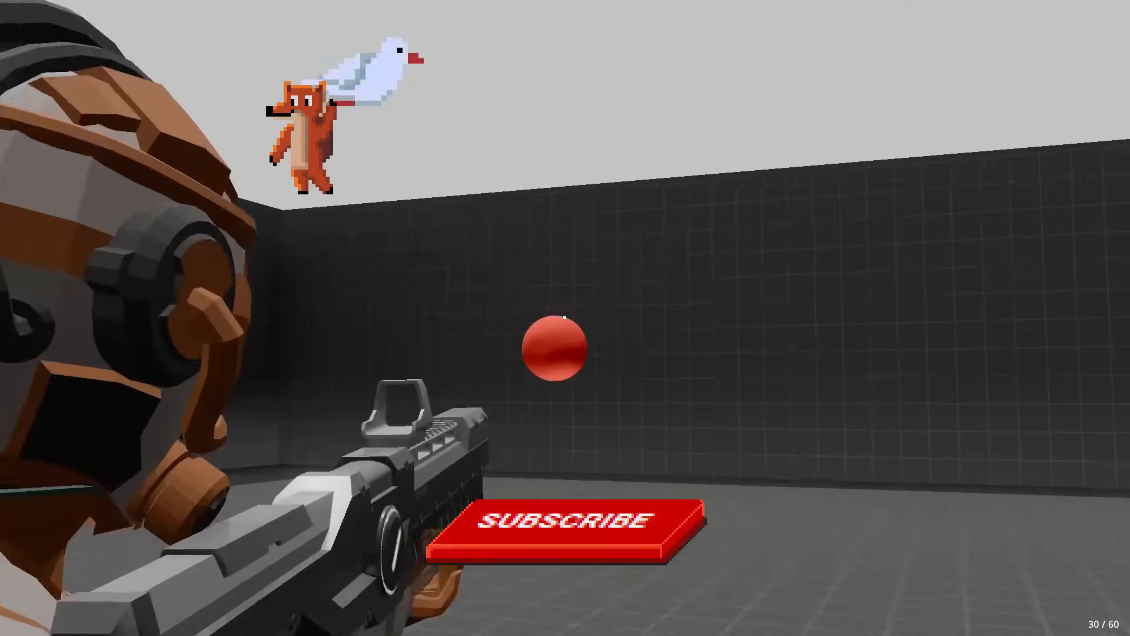
left_click(565, 318)
left_click(565, 317)
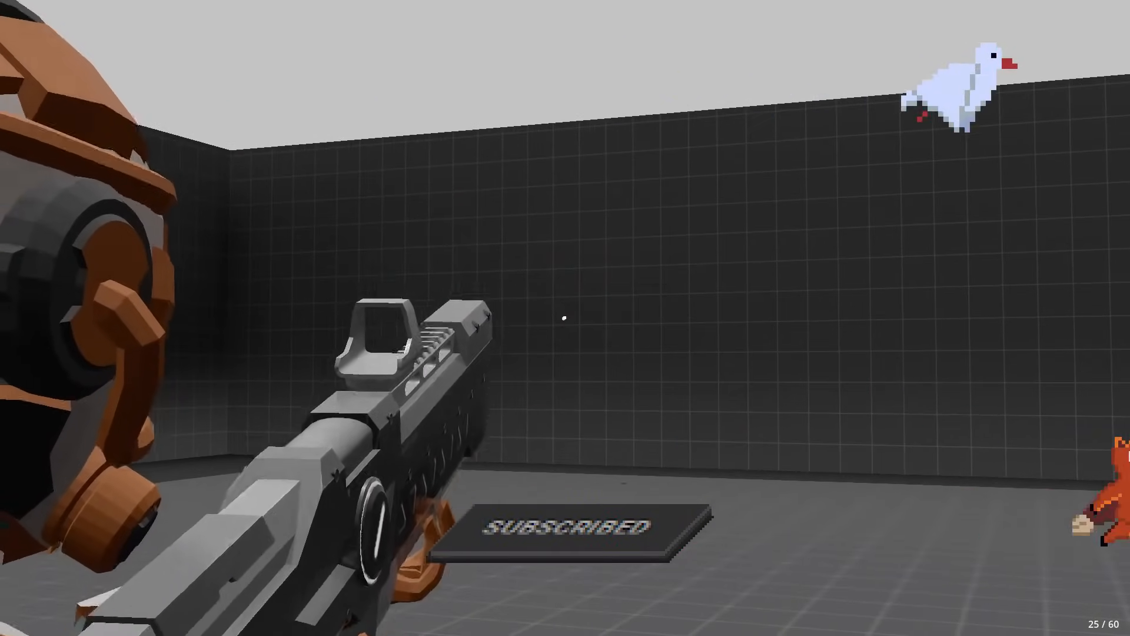